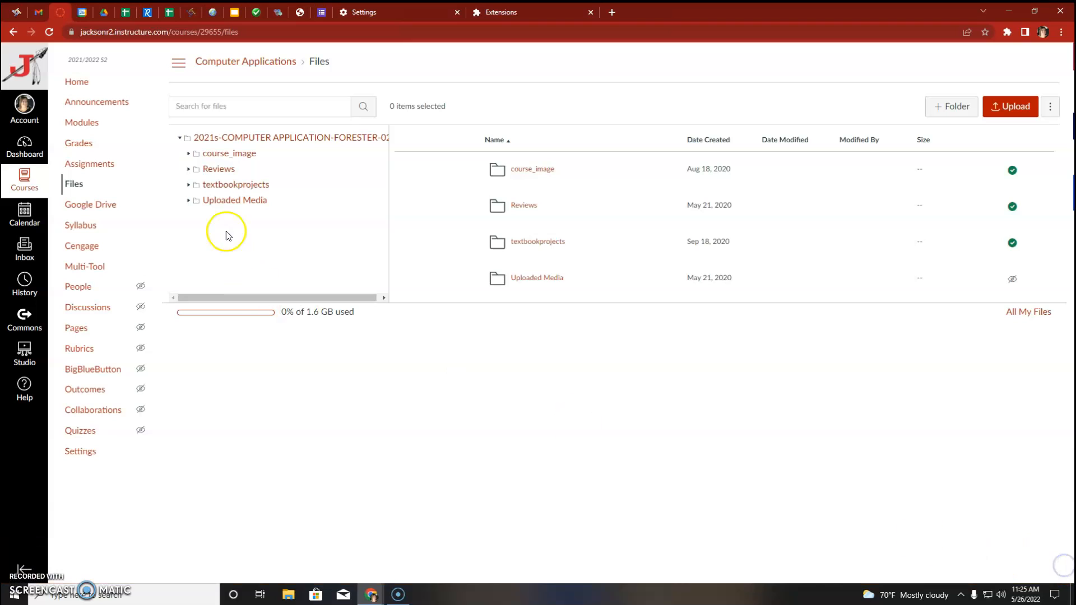
Open the Word folder inside the course's Reviews files and start downloading NP_WD_4-2.docx.
left_click(218, 169)
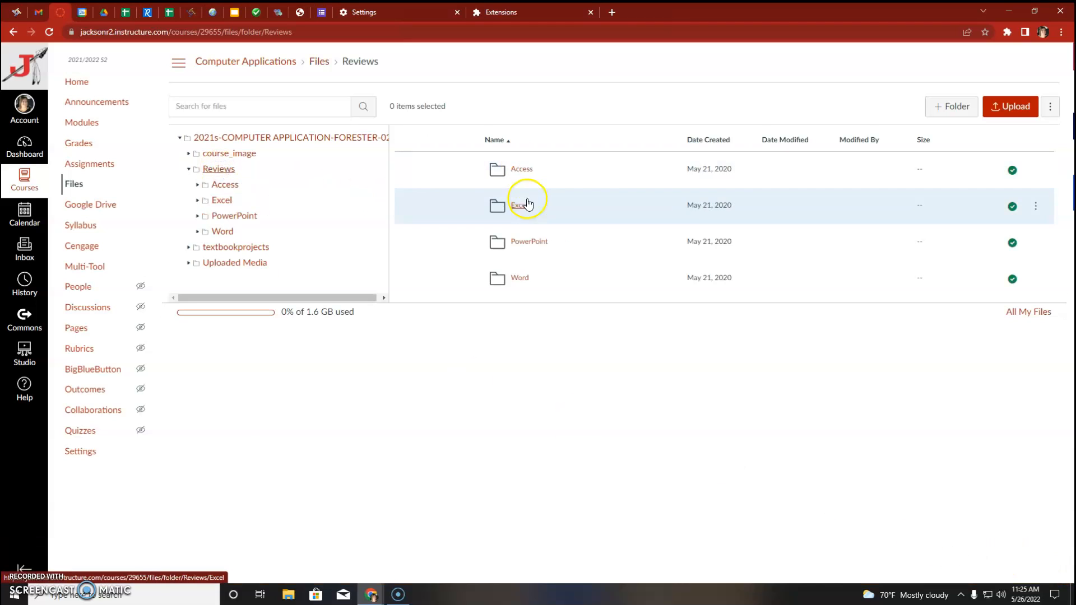
left_click(519, 280)
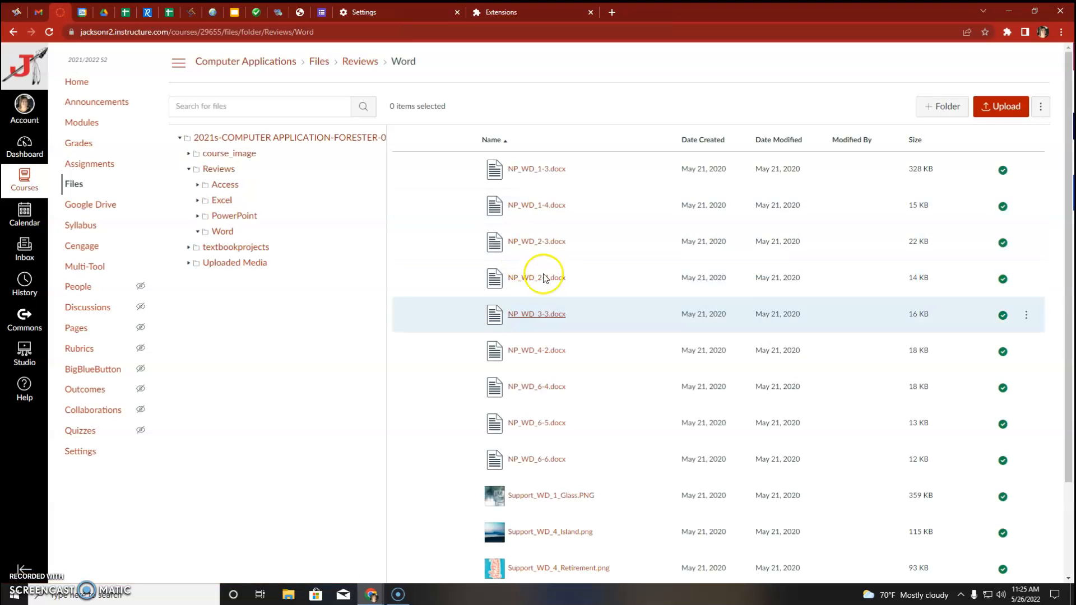
scroll(554, 392, "down", 1)
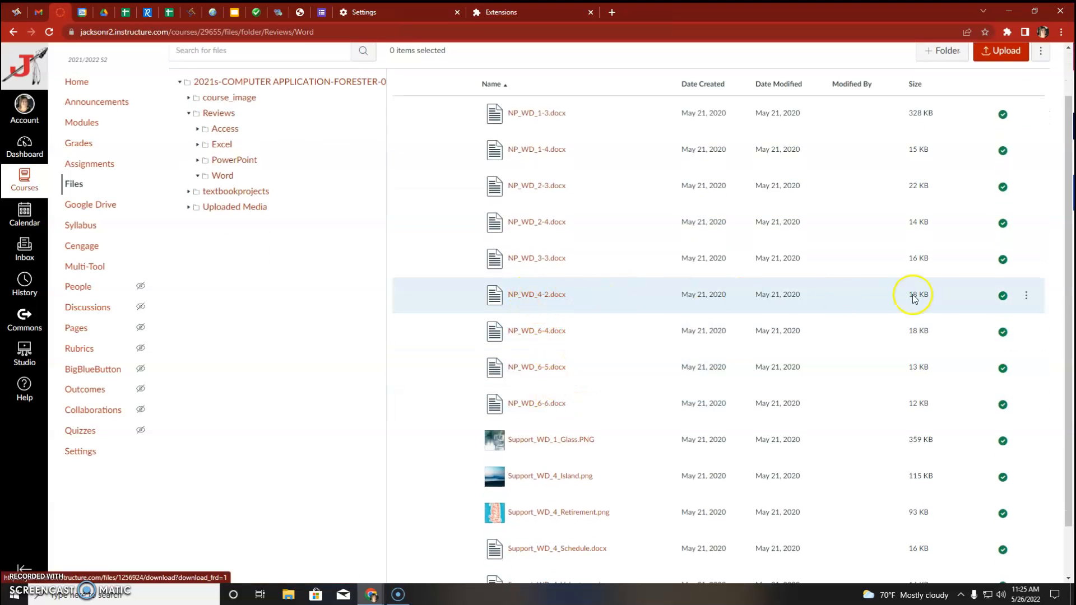
left_click(1026, 295)
left_click(980, 330)
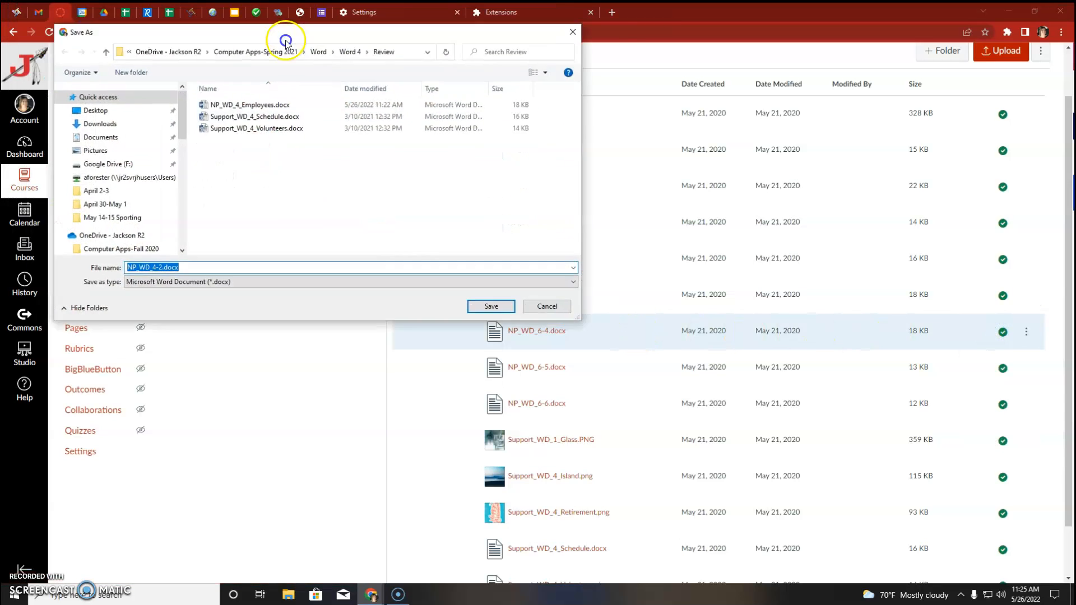
Choose the Computer Apps--Fall 2022 > Word > Word 4 > Review folder in the school OneDrive as the save location.
left_click(353, 80)
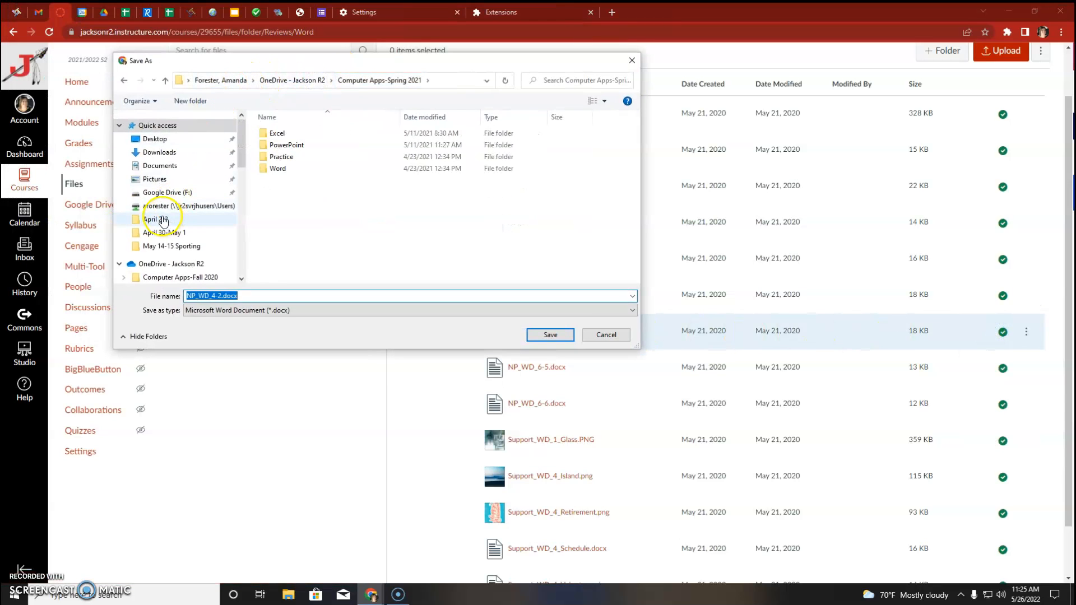
left_click_drag(243, 156, 244, 179)
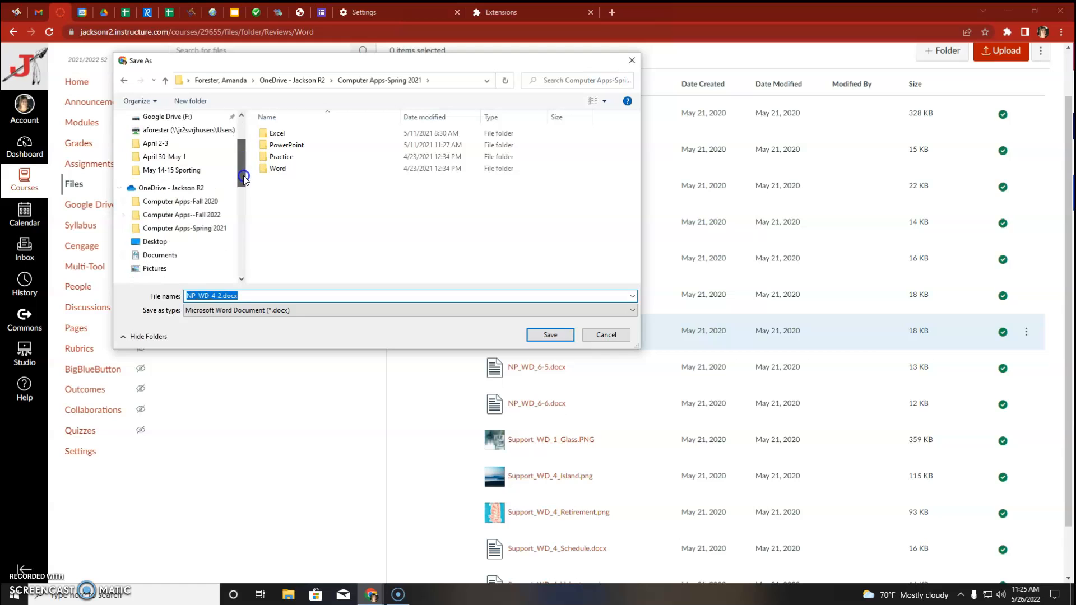
left_click(187, 188)
left_click(184, 231)
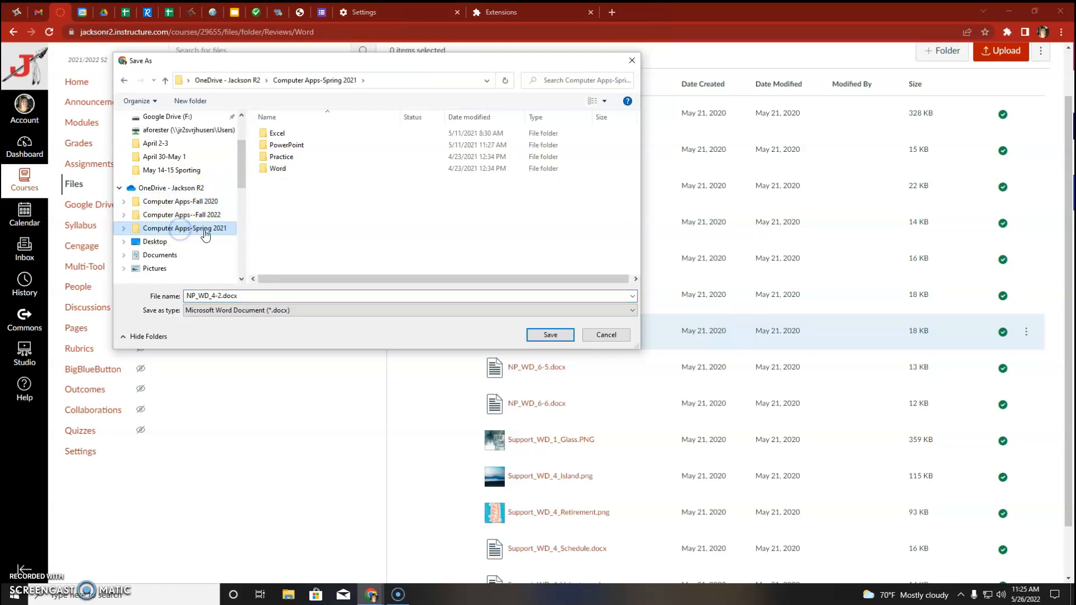
left_click(205, 219)
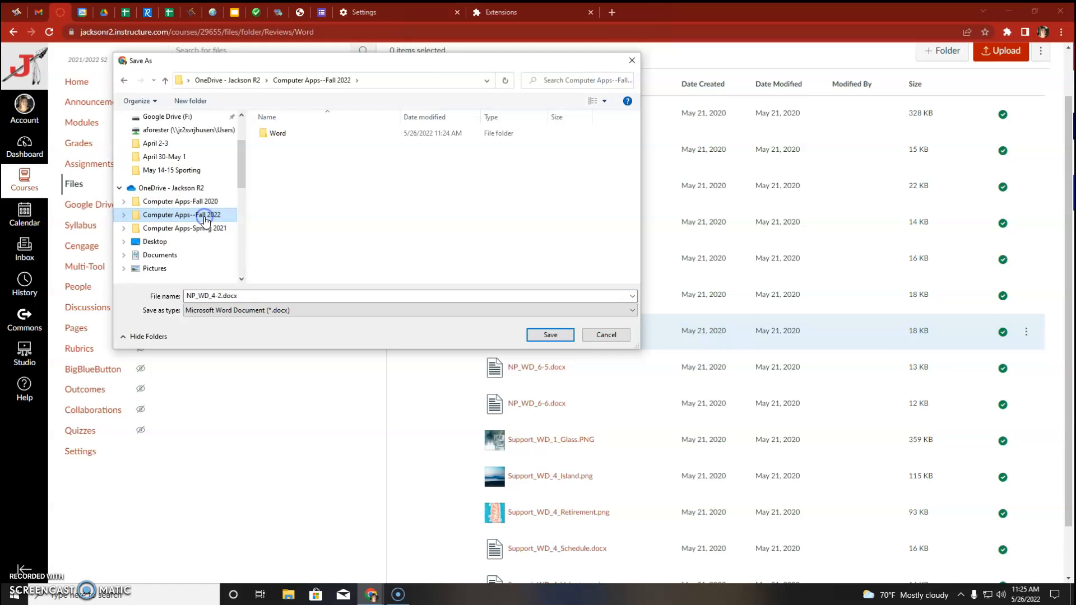
double_click(274, 136)
double_click(277, 171)
double_click(283, 134)
Name the downloaded document NP_WD_4_Employee and save it.
double_click(224, 295)
left_click(219, 296)
left_click_drag(215, 295, 293, 295)
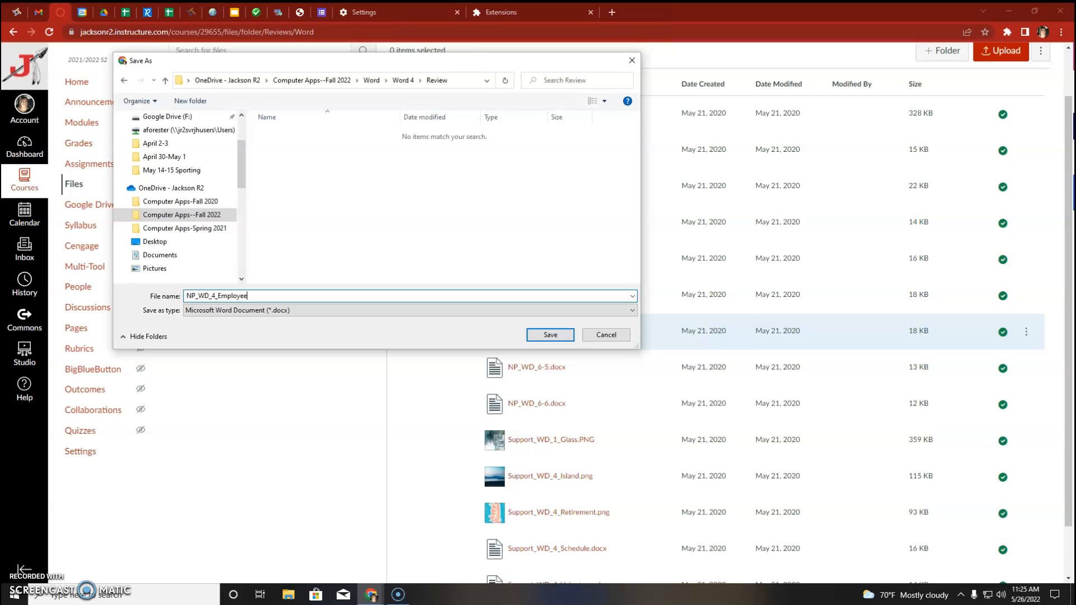
left_click(551, 334)
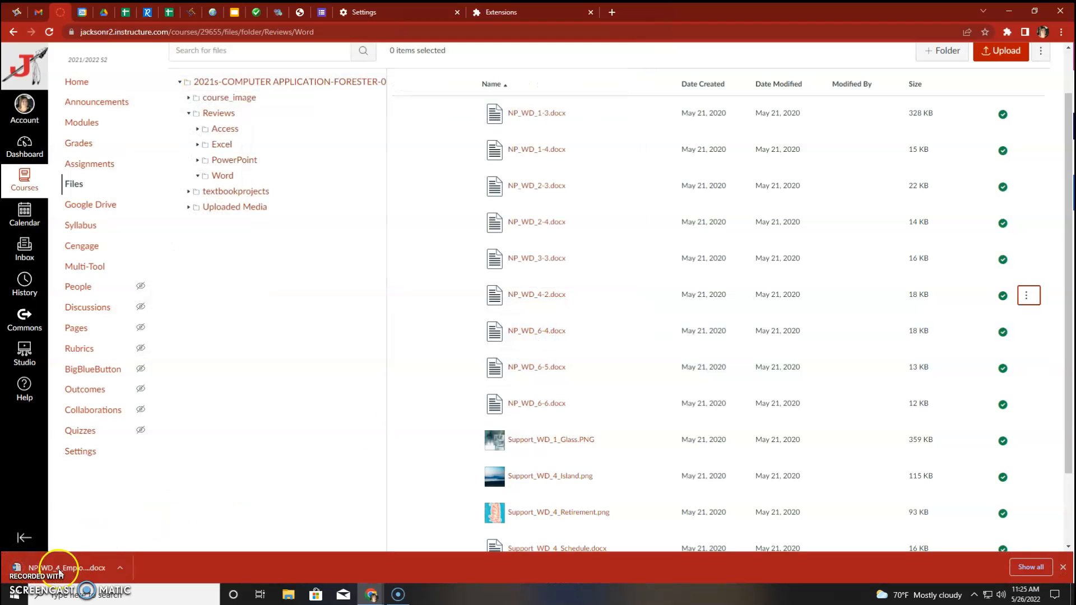
Open the downloaded NP_WD_4_Employee document in Word, enable editing, and minimize it.
left_click(82, 567)
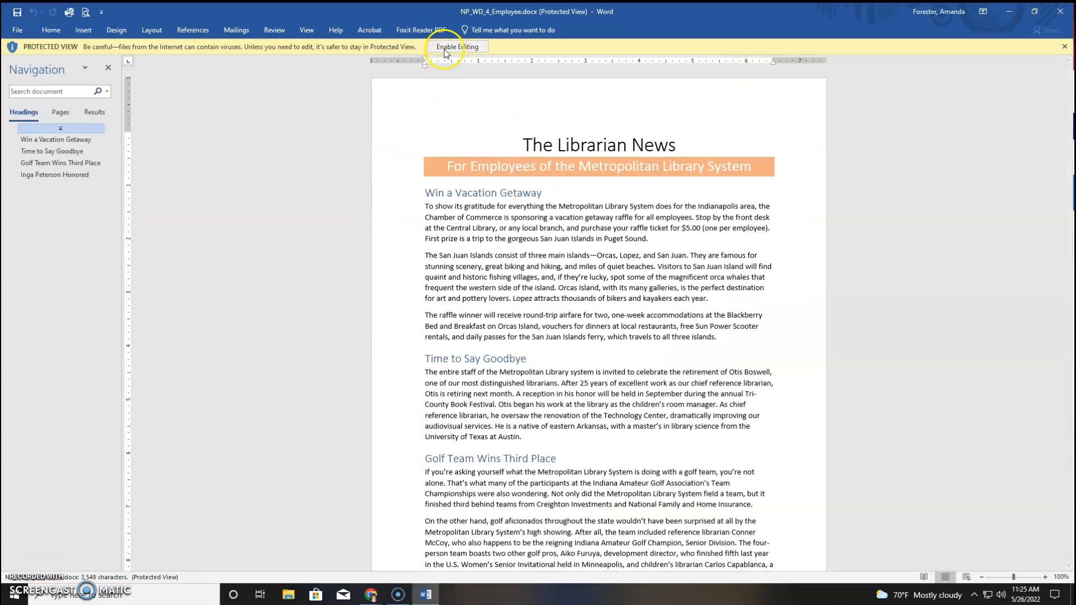
left_click(455, 47)
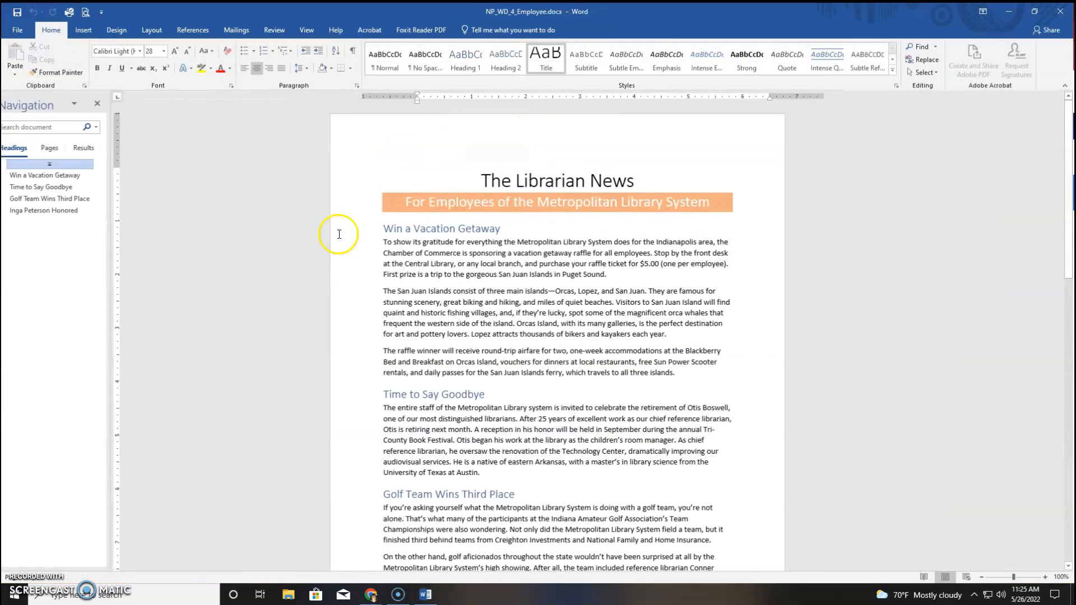
left_click(1007, 16)
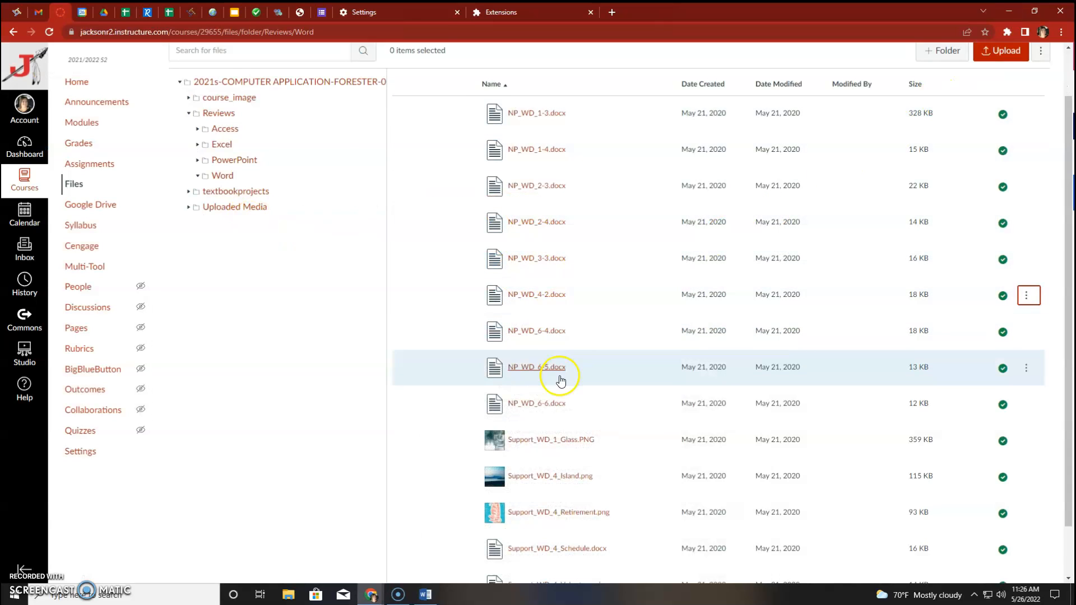
Download Support_WD_4_Island.png from the course files into the Word 4 Review folder.
scroll(561, 381, "down", 1)
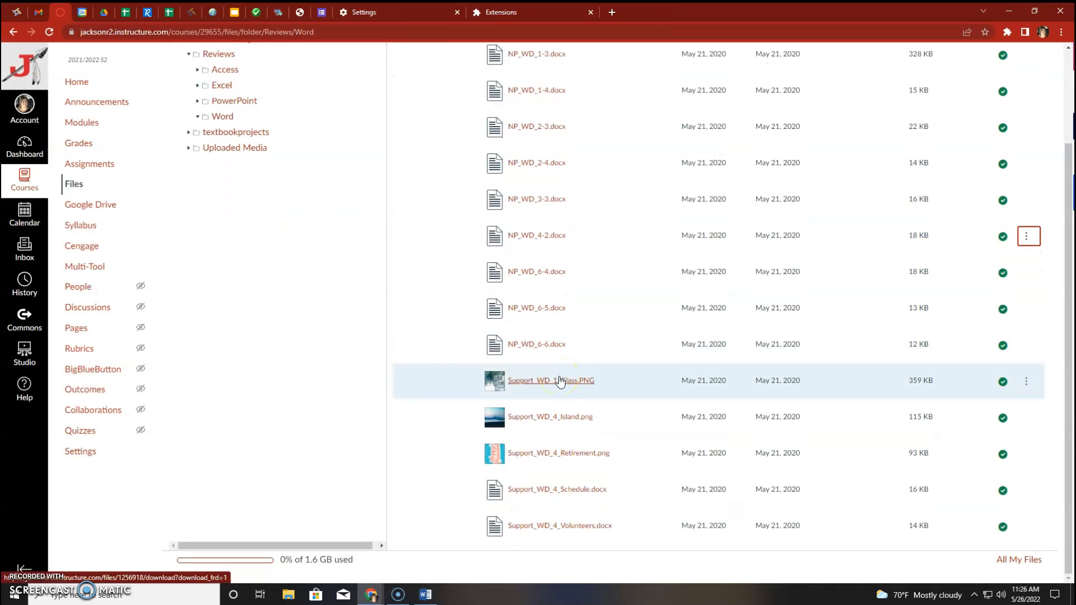
left_click(1027, 420)
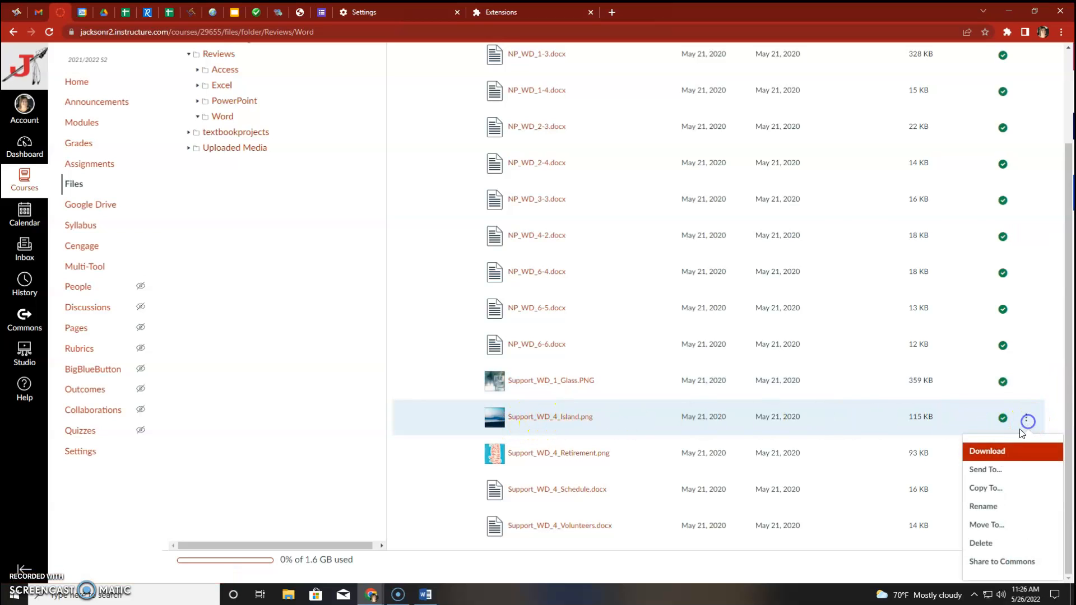
left_click(1002, 451)
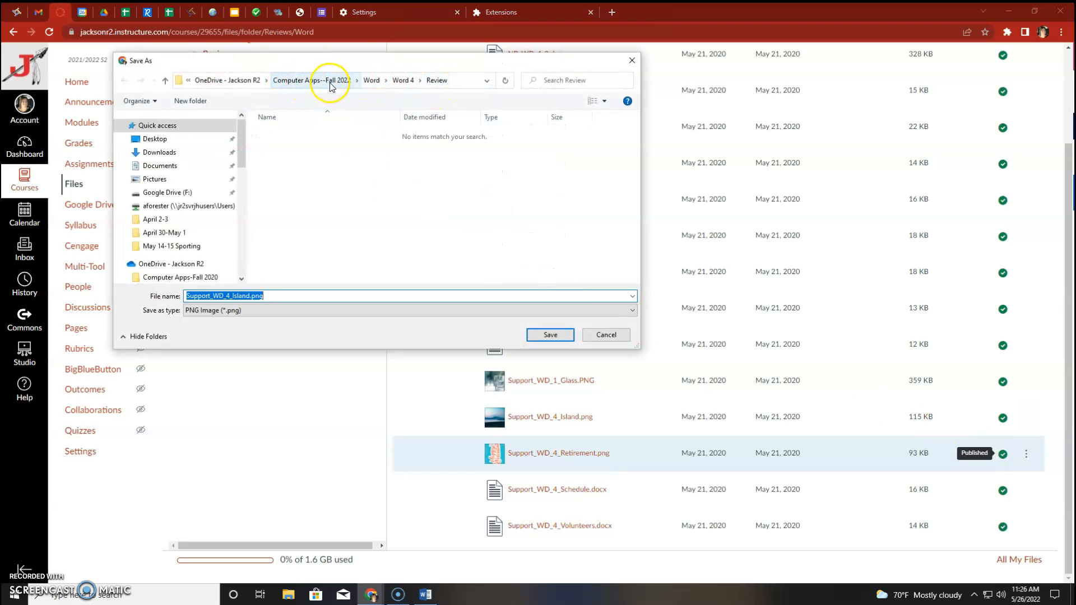
left_click(434, 82)
left_click(563, 336)
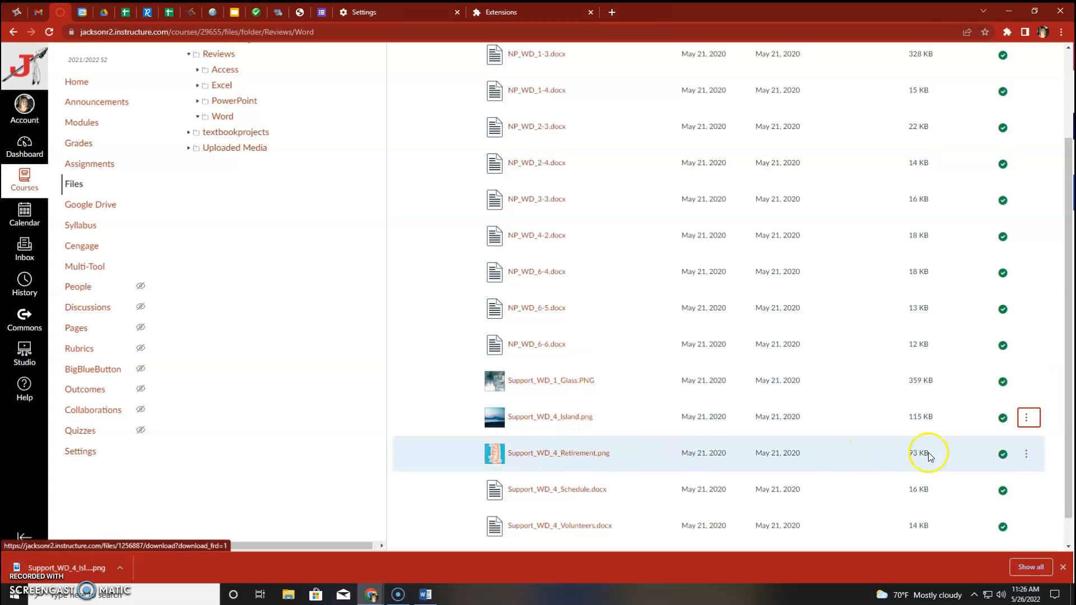
Download Support_WD_4_Retirement.png into the same Review folder.
left_click(1027, 454)
left_click(1010, 308)
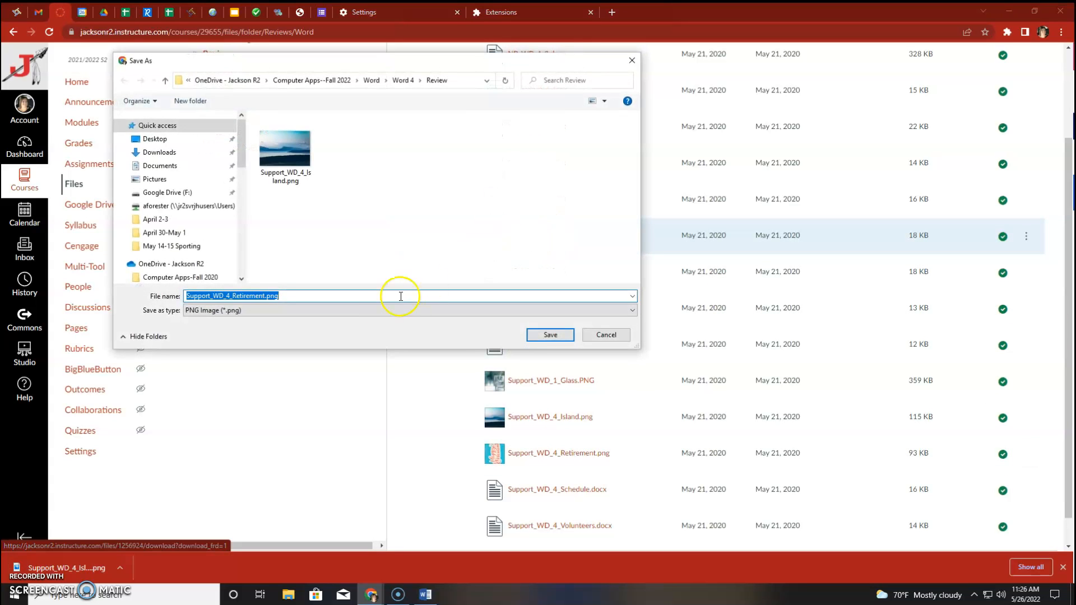
left_click(557, 333)
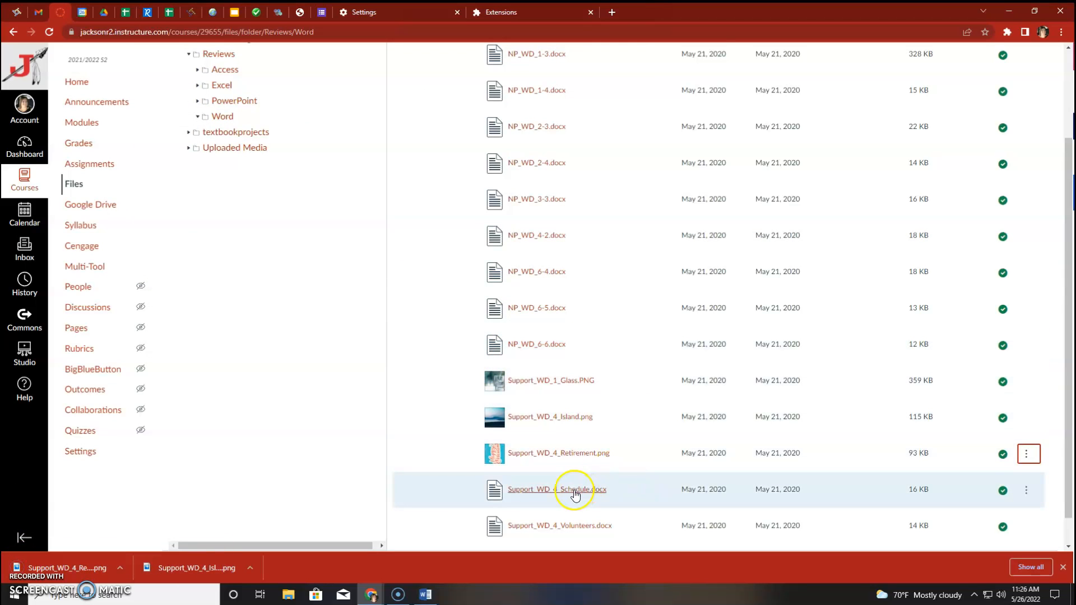
Download Support_WD_4_Schedule.docx into the same Review folder.
left_click(1026, 490)
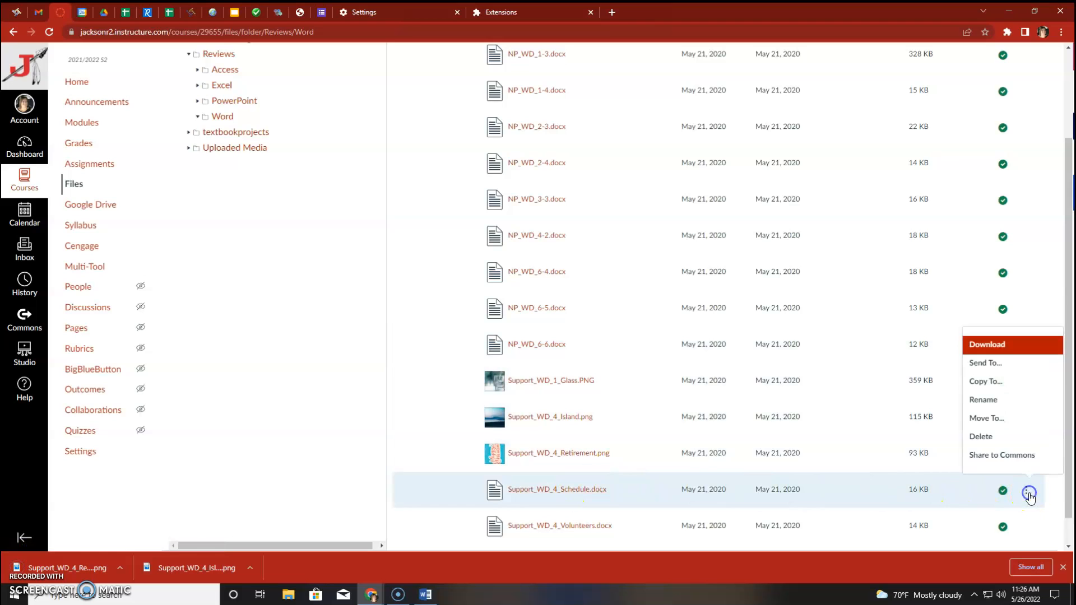
left_click(1007, 346)
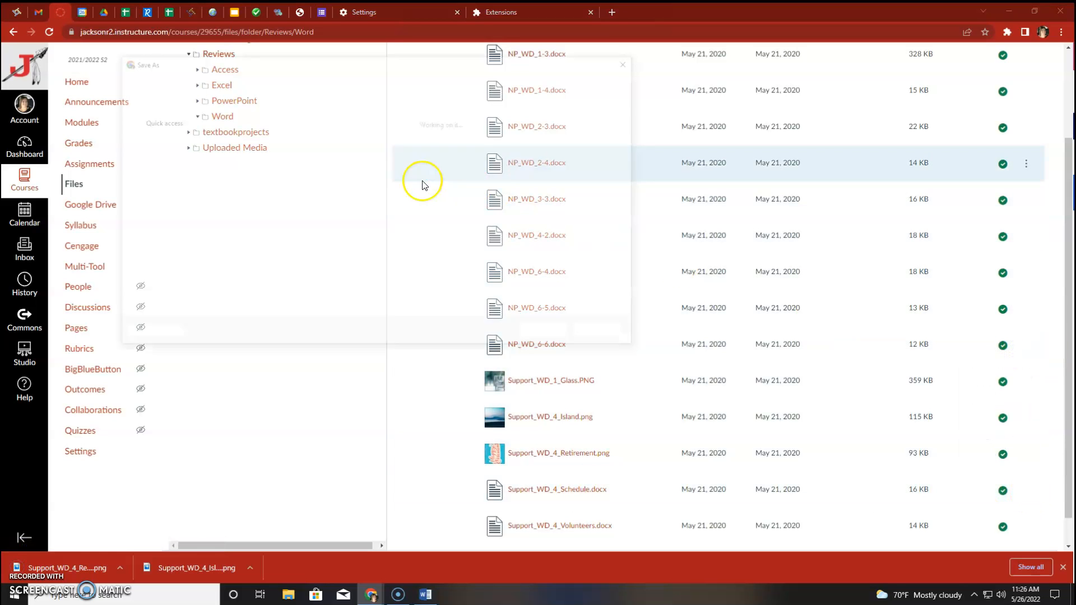
left_click(547, 332)
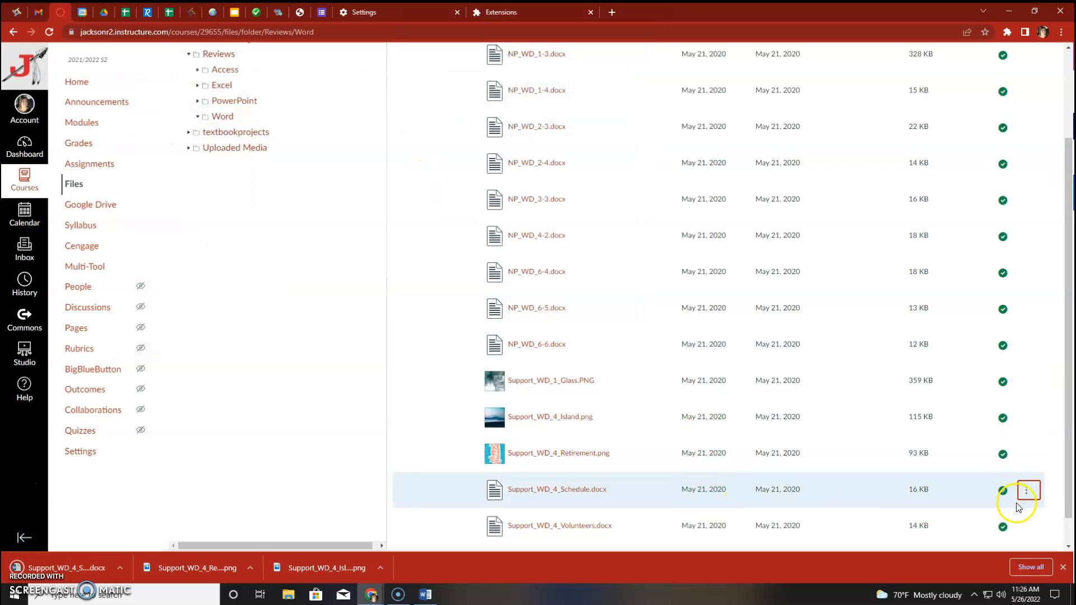
Download Support_WD_4_Volunteers.docx into the same Review folder.
left_click(1026, 525)
left_click(990, 382)
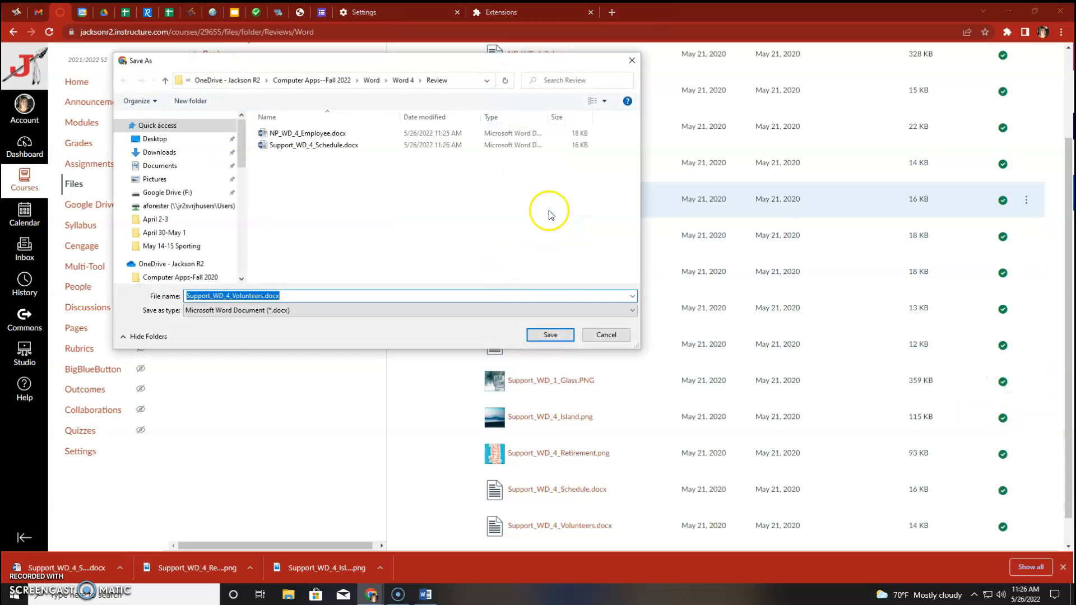
left_click(544, 335)
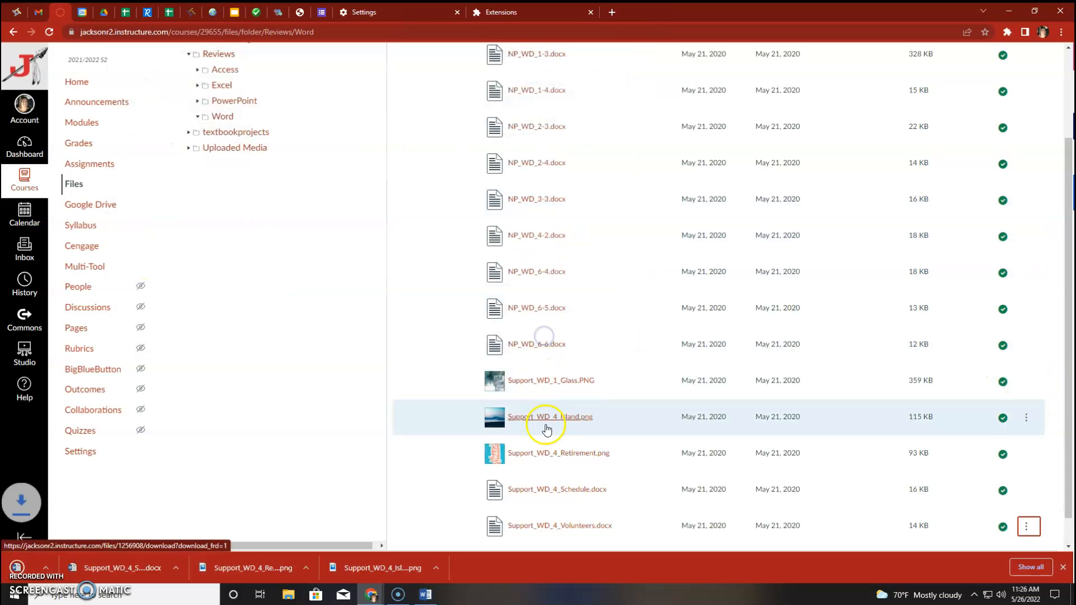
In File Explorer, open Computer Apps--Fall 2022 > Word > Word 4 > Review and check that the employee document and four support files are there.
left_click(288, 592)
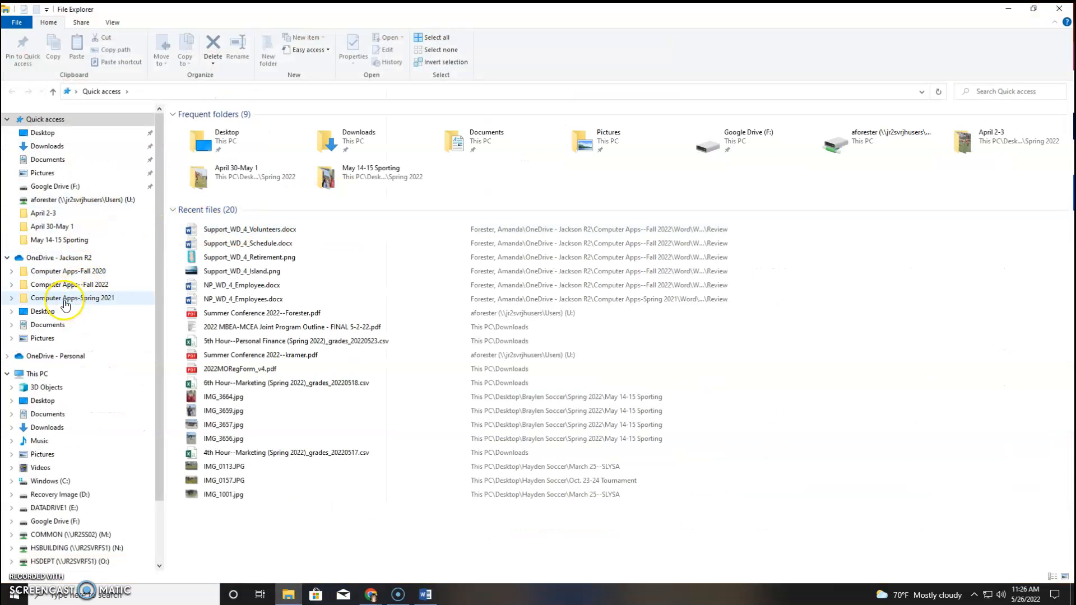
left_click(65, 289)
double_click(197, 127)
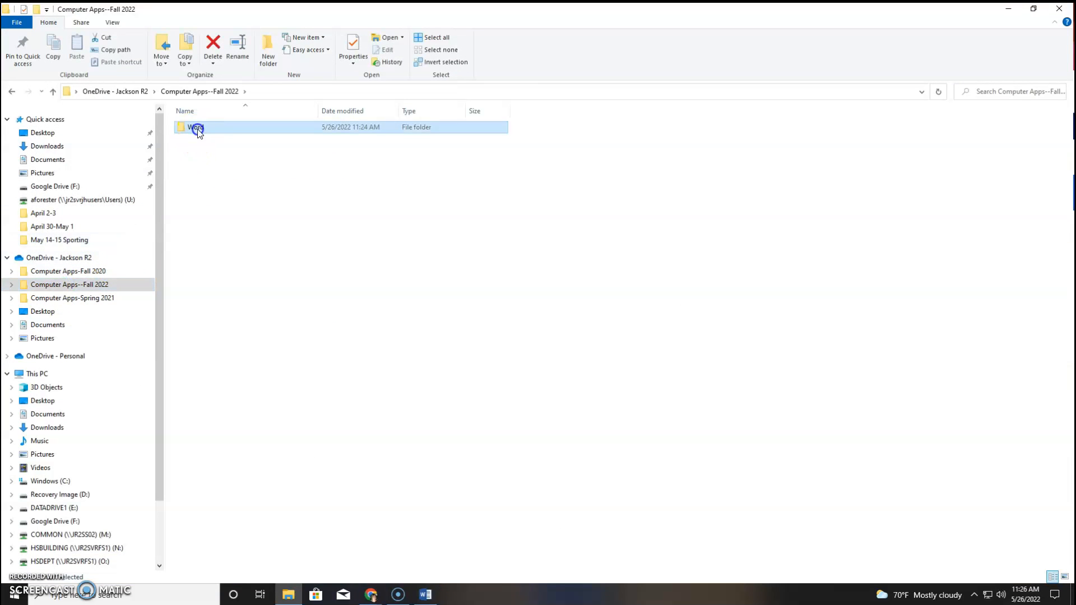
double_click(193, 163)
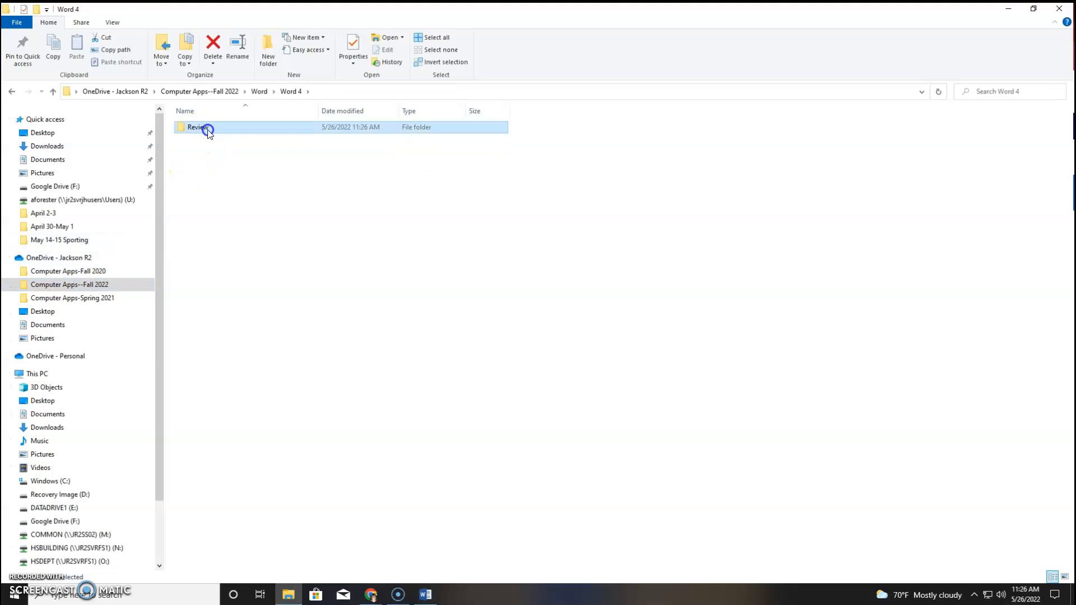
double_click(207, 129)
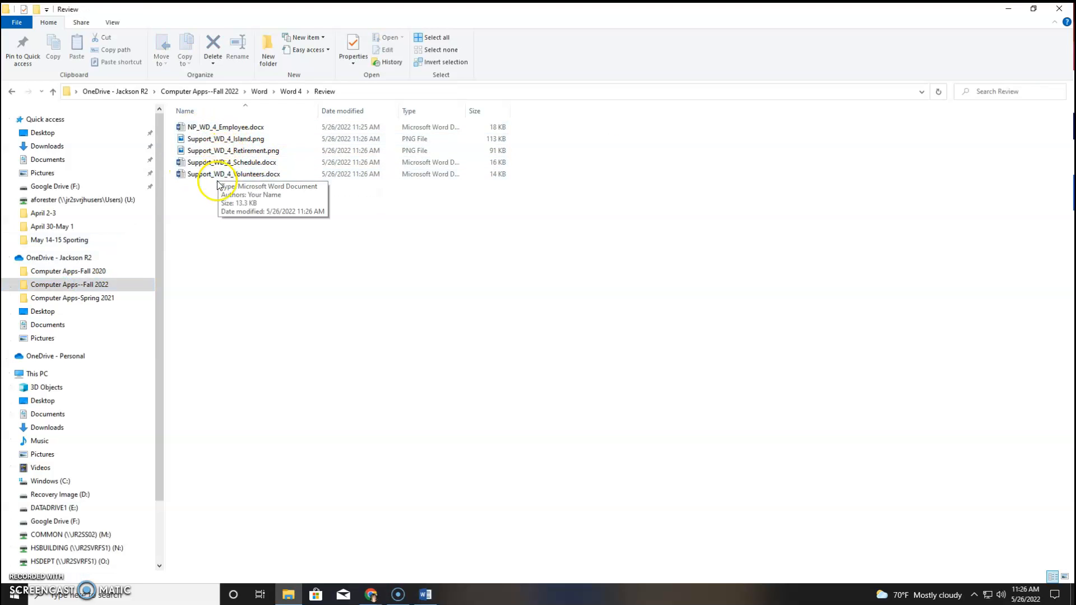
left_click(214, 130)
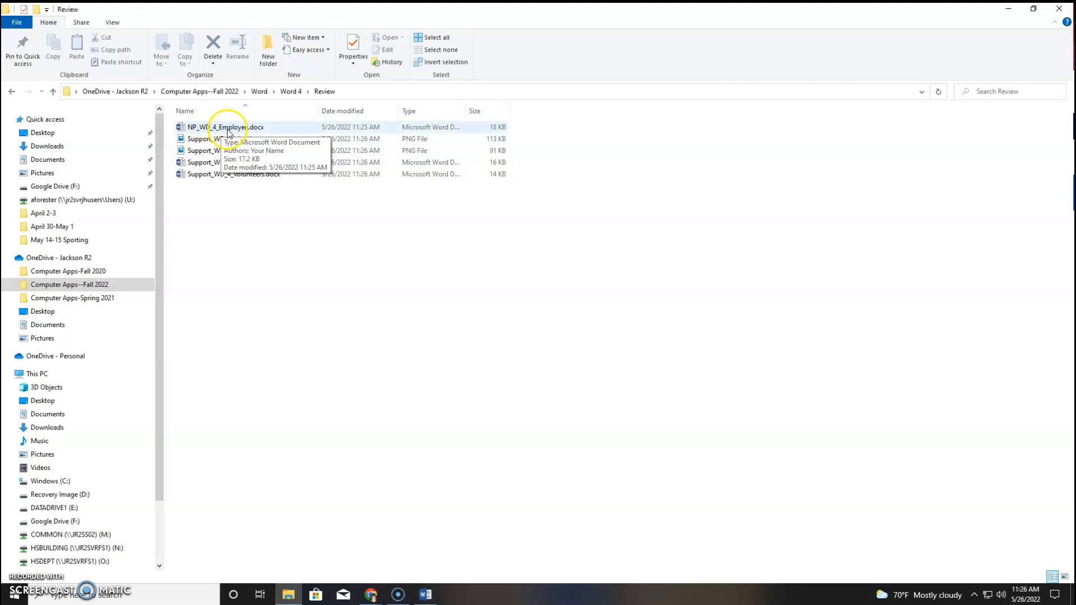
left_click(226, 140)
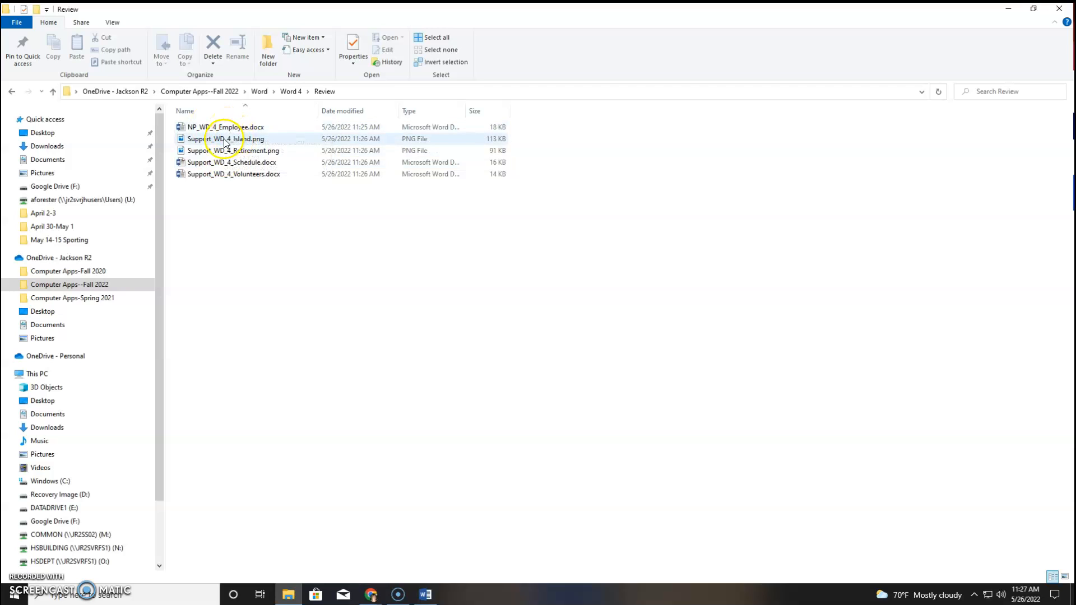
left_click(217, 153)
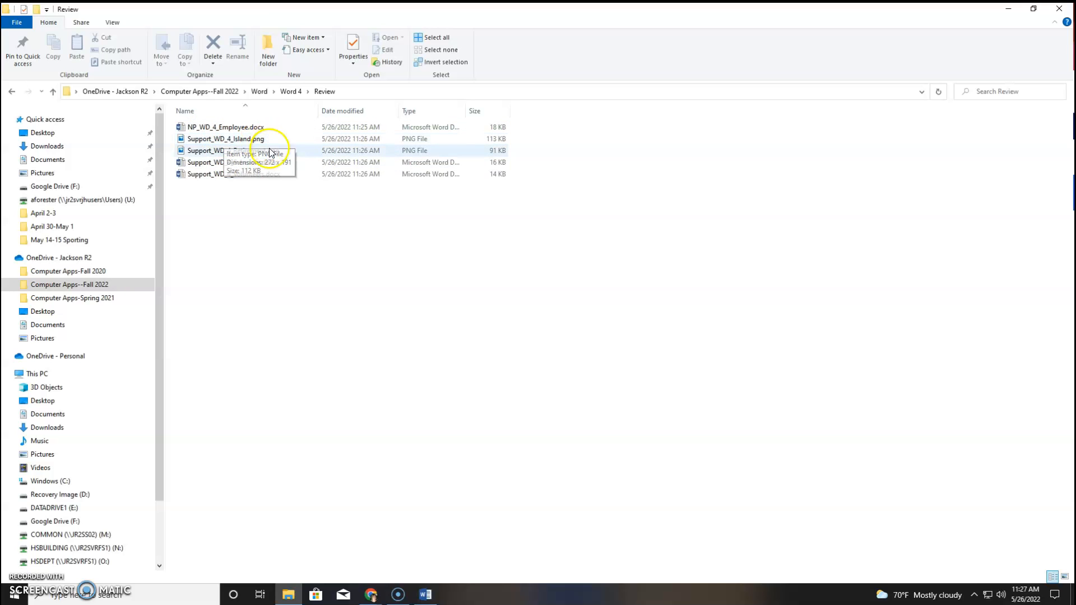
left_click(231, 163)
left_click(235, 174)
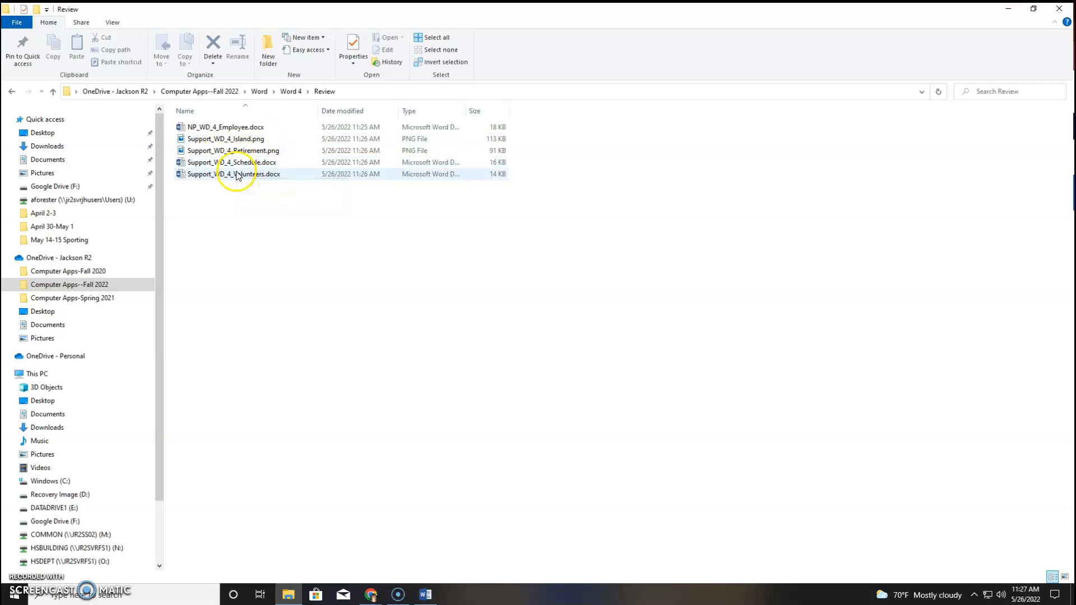
left_click(497, 216)
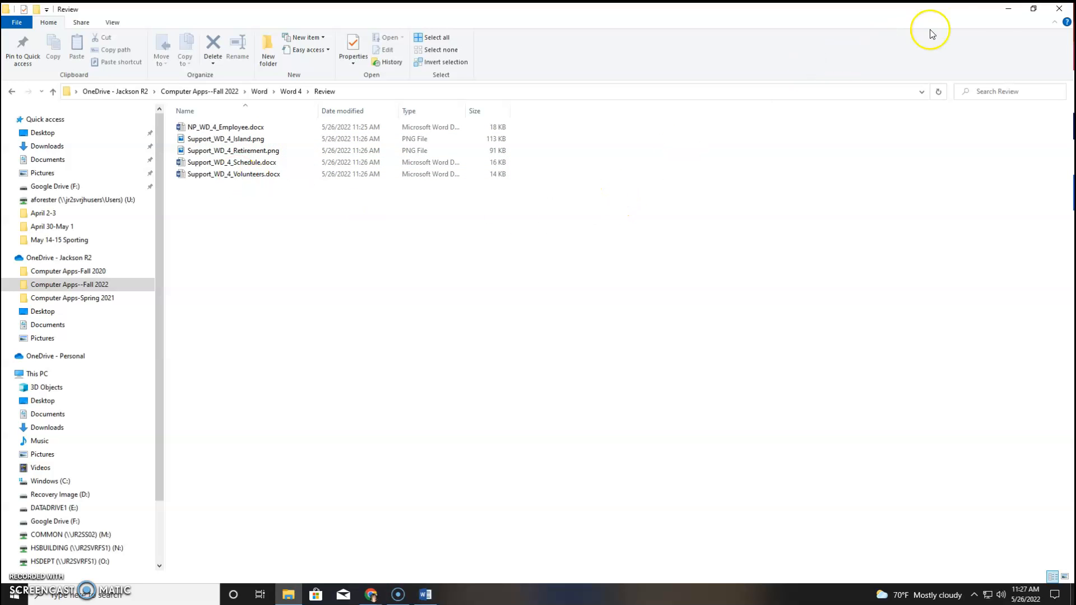
Close File Explorer and switch back to the NP_WD_4_Employee document in Word.
left_click(1057, 8)
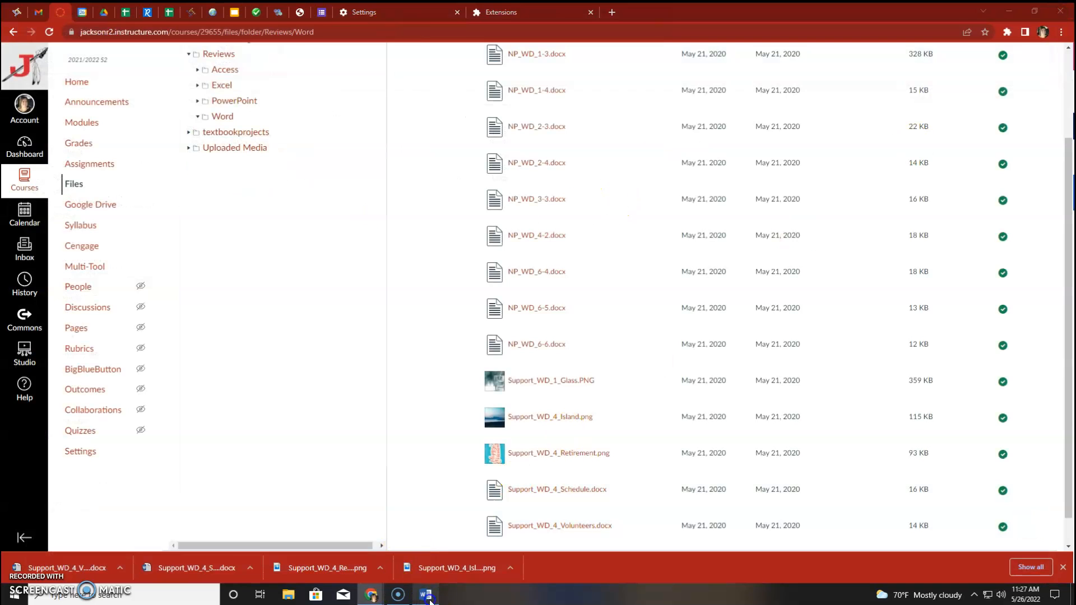
left_click(425, 594)
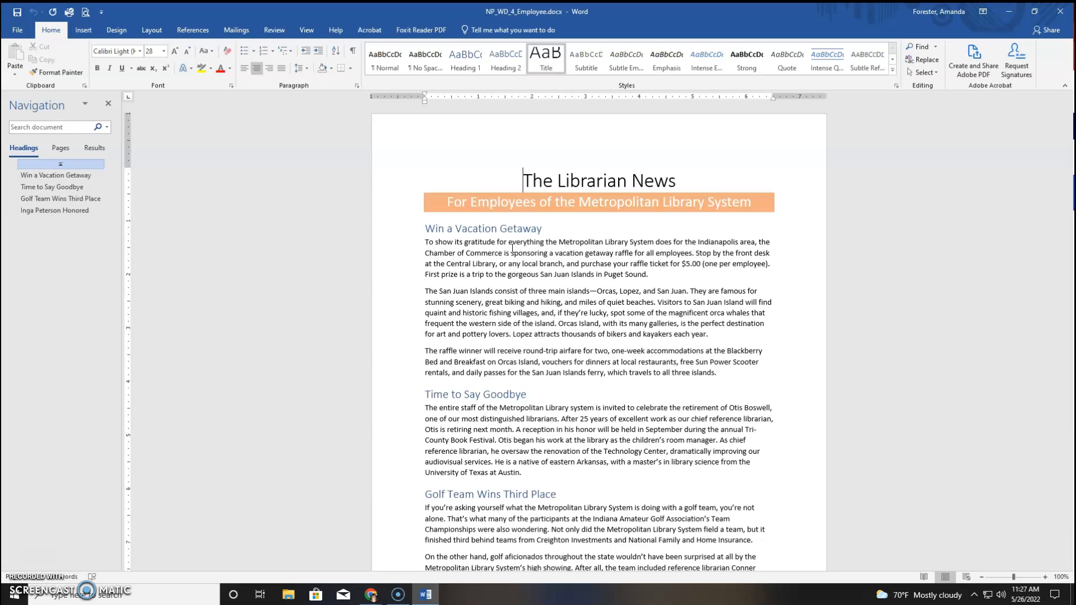
Show the formatting marks and insert a continuous section break before the "Win a Vacation Getaway" heading.
left_click(355, 53)
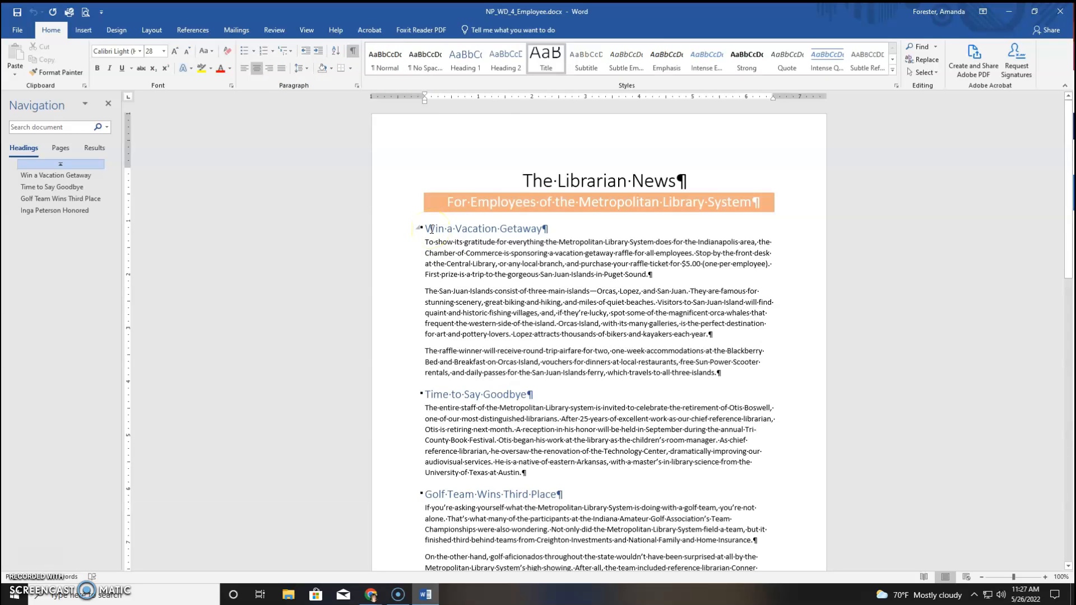
left_click(432, 230)
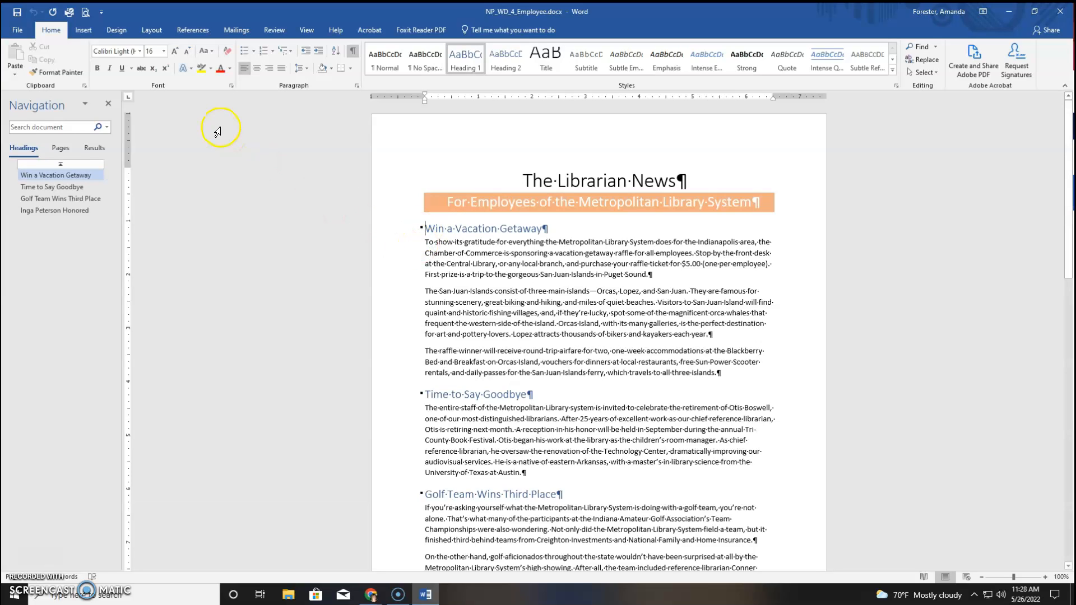
left_click(154, 32)
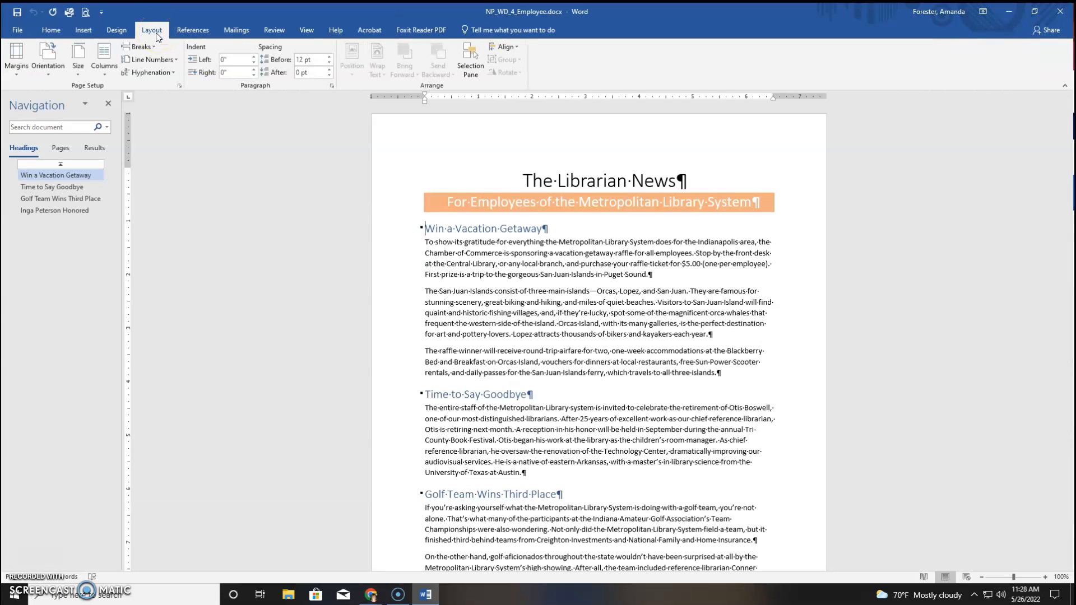
left_click(144, 97)
left_click(141, 48)
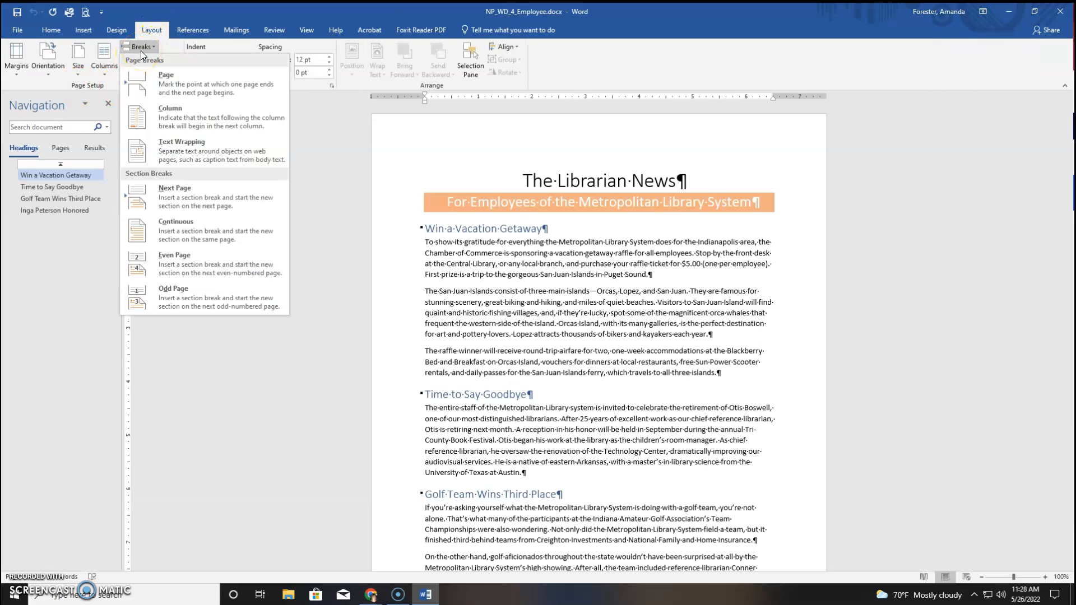
left_click(194, 234)
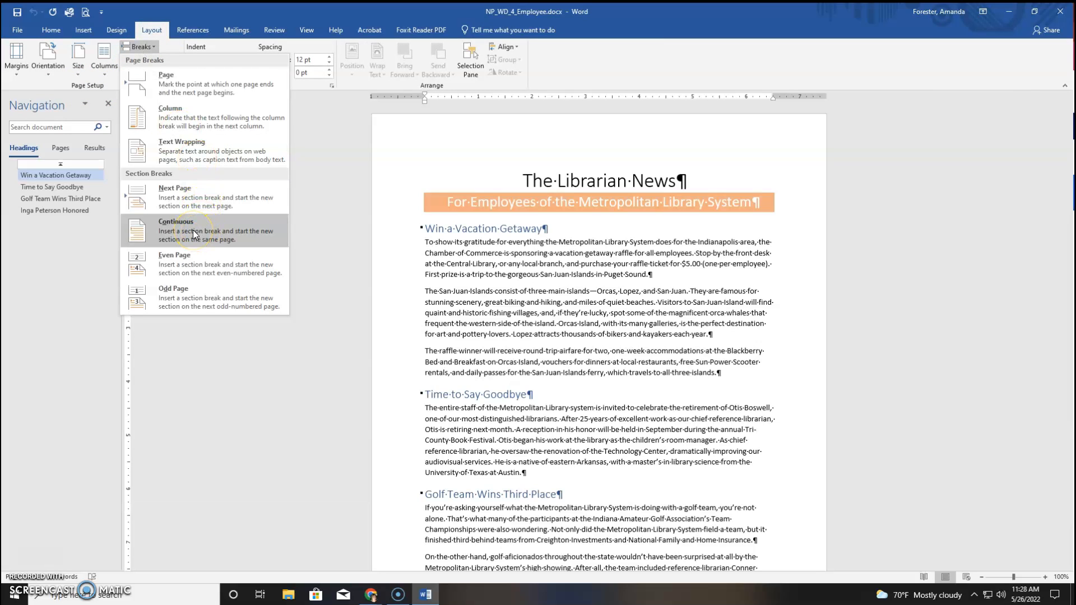
left_click(178, 230)
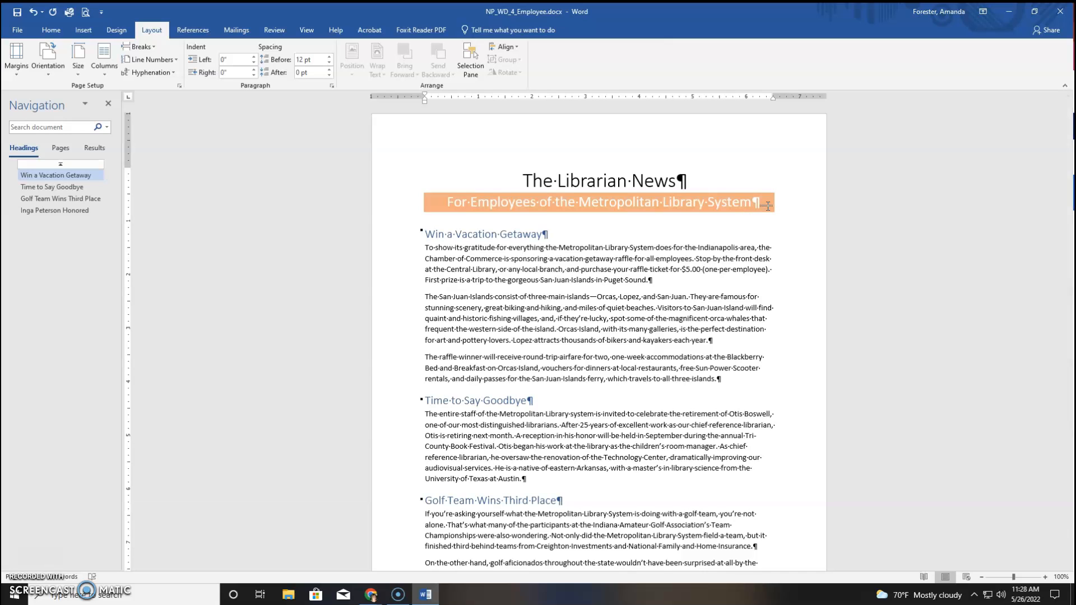
Insert a continuous section break before the "Congratulations to our Award-Winning Staff!" banner on page 2.
scroll(633, 322, "down", 10)
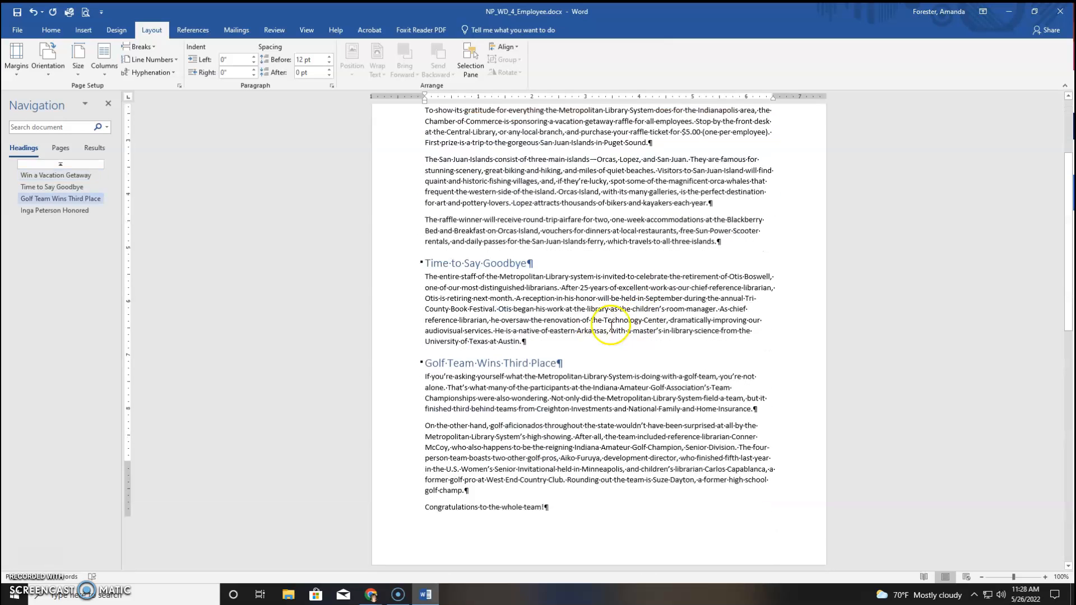
scroll(577, 316, "down", 5)
left_click(465, 272)
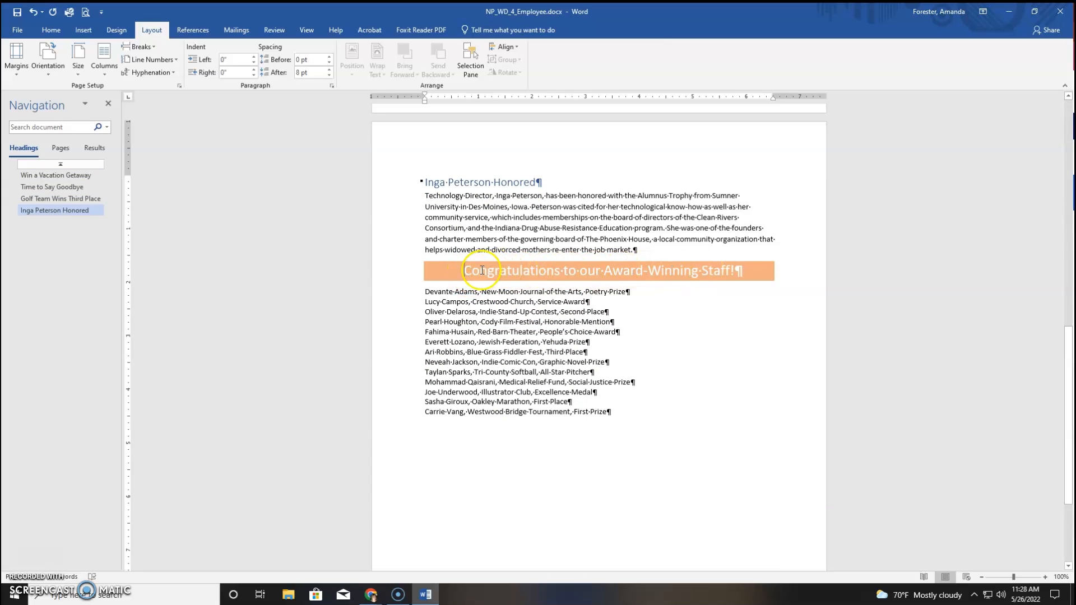
left_click(139, 46)
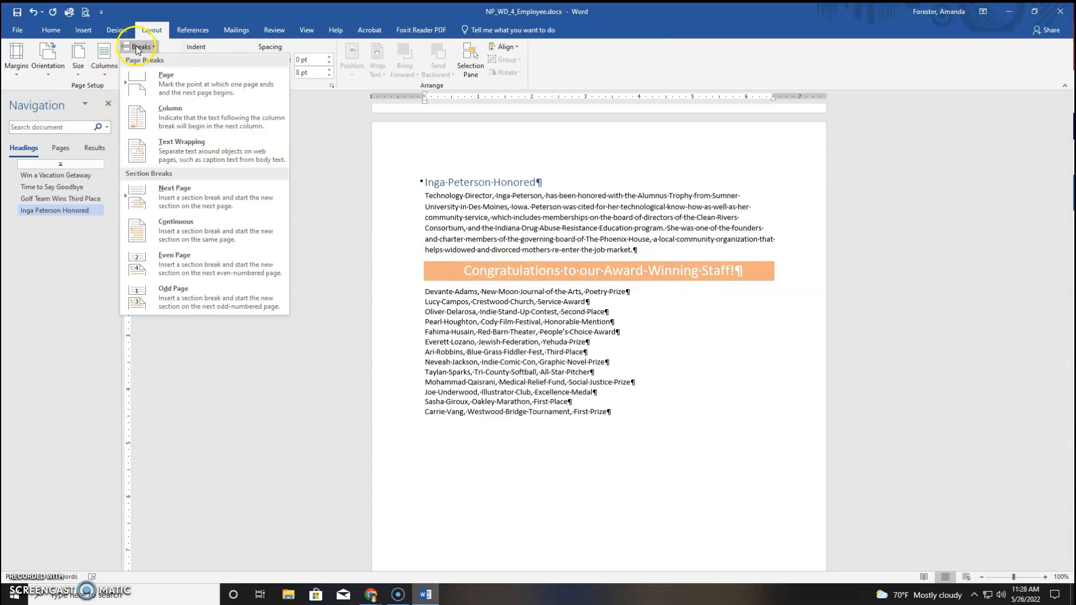
left_click(180, 234)
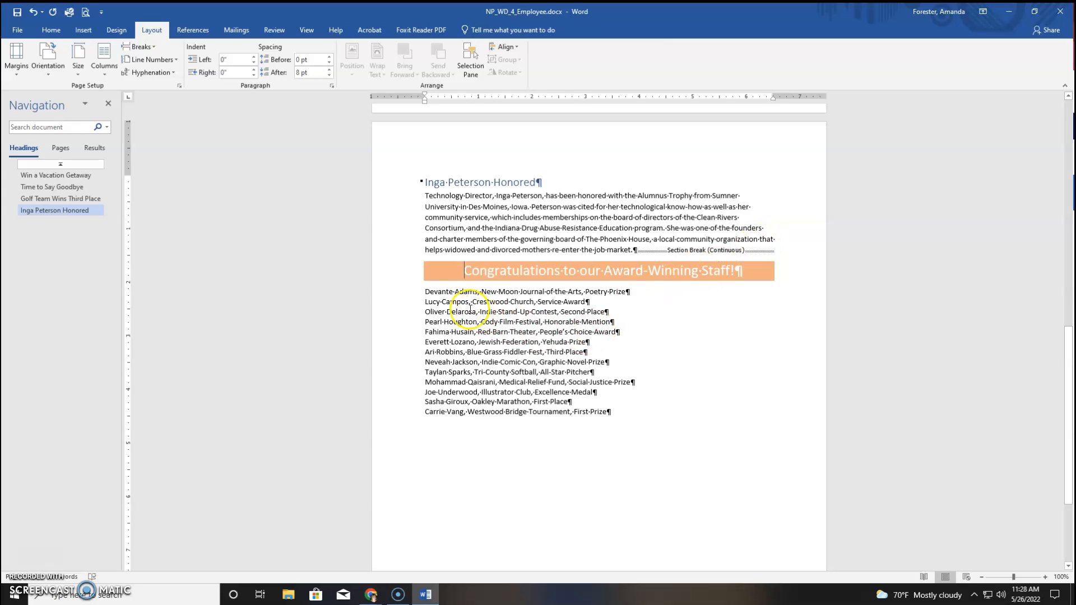
Insert a continuous section break before the first entry of the award-winners list below the banner.
left_click(424, 292)
left_click(136, 46)
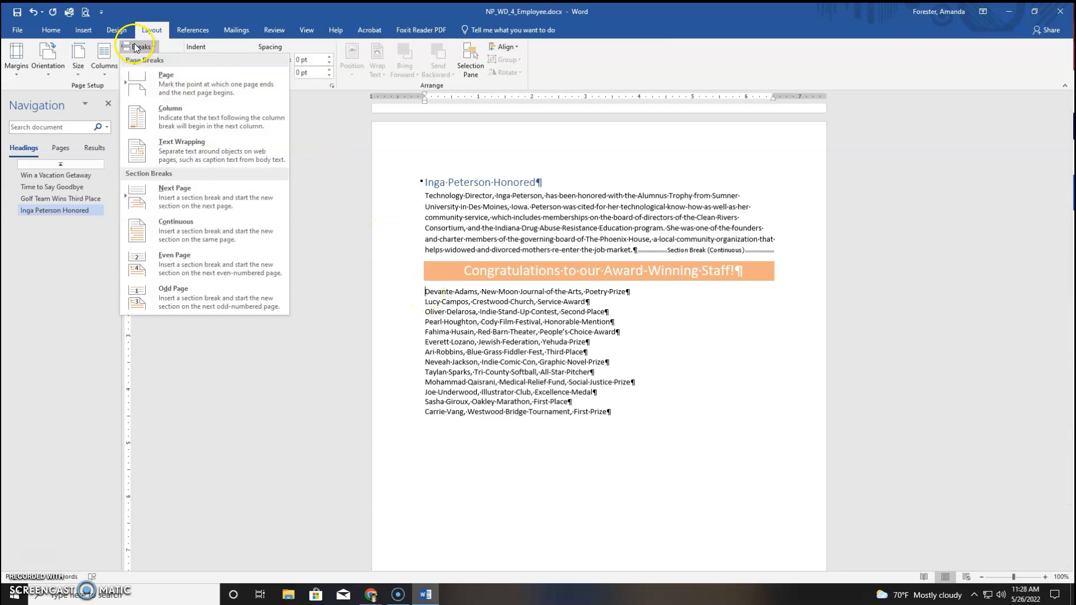
left_click(152, 232)
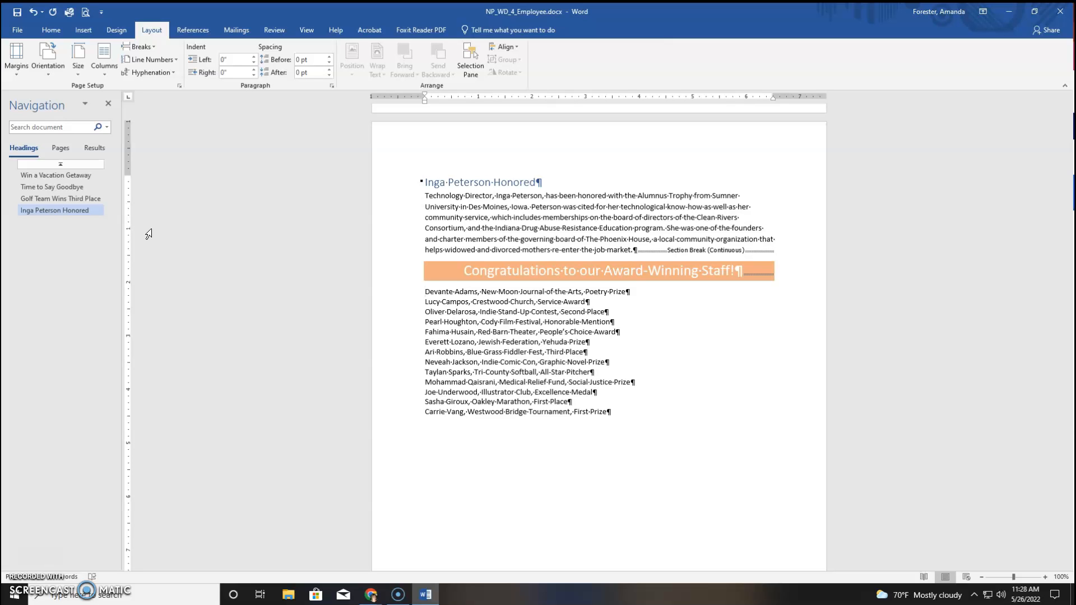
Hide the formatting marks in the newsletter.
left_click(51, 29)
left_click(375, 66)
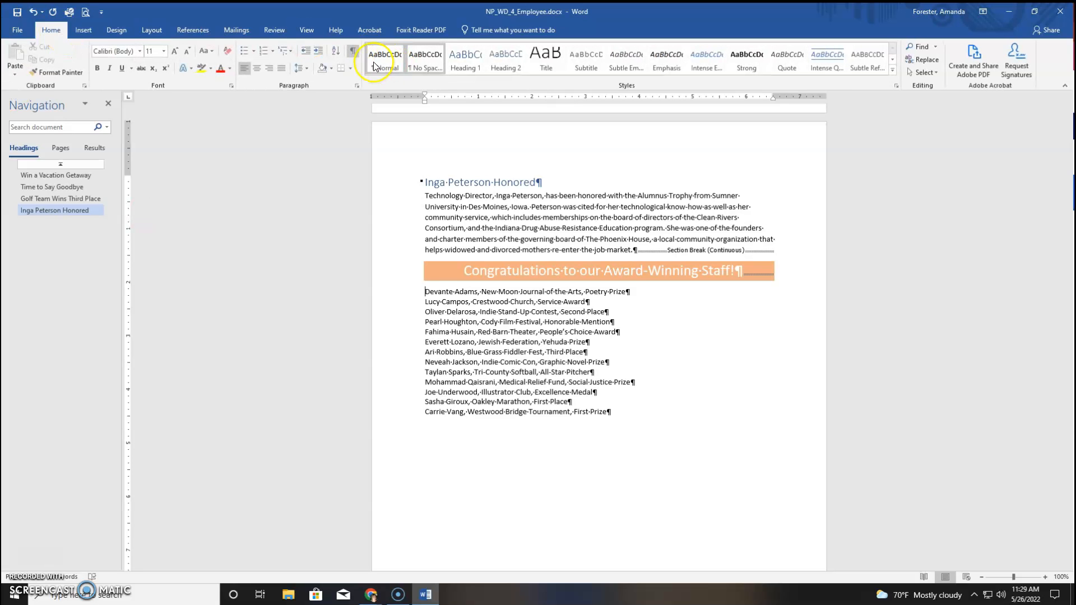
left_click(352, 51)
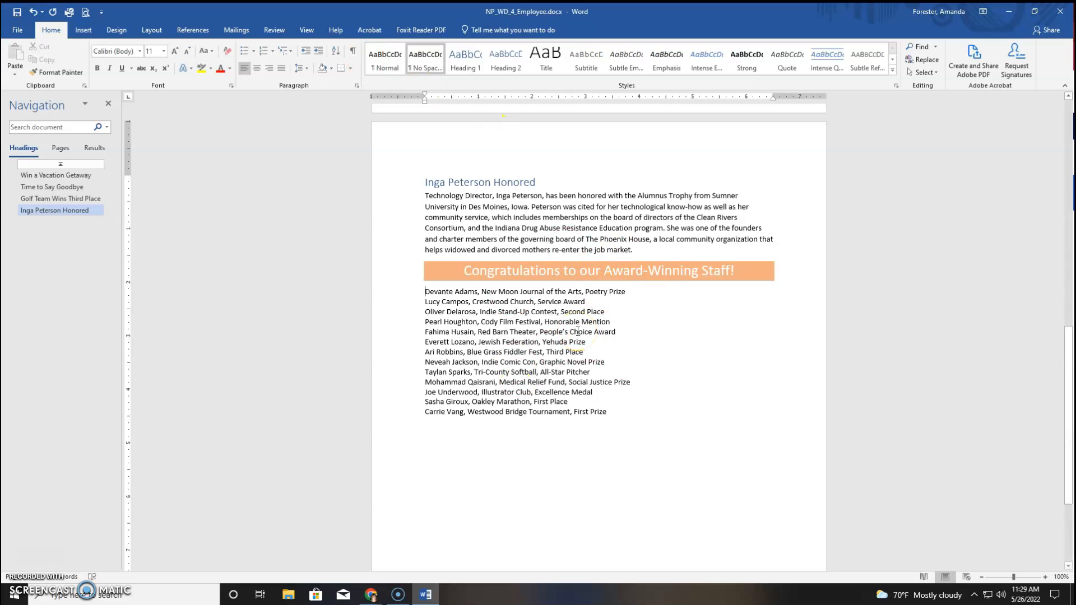
Set custom left and right margins of 0.75" for the first section, containing the title and the "For Employees of the Metropolitan Library System" banner.
scroll(661, 449, "up", 3)
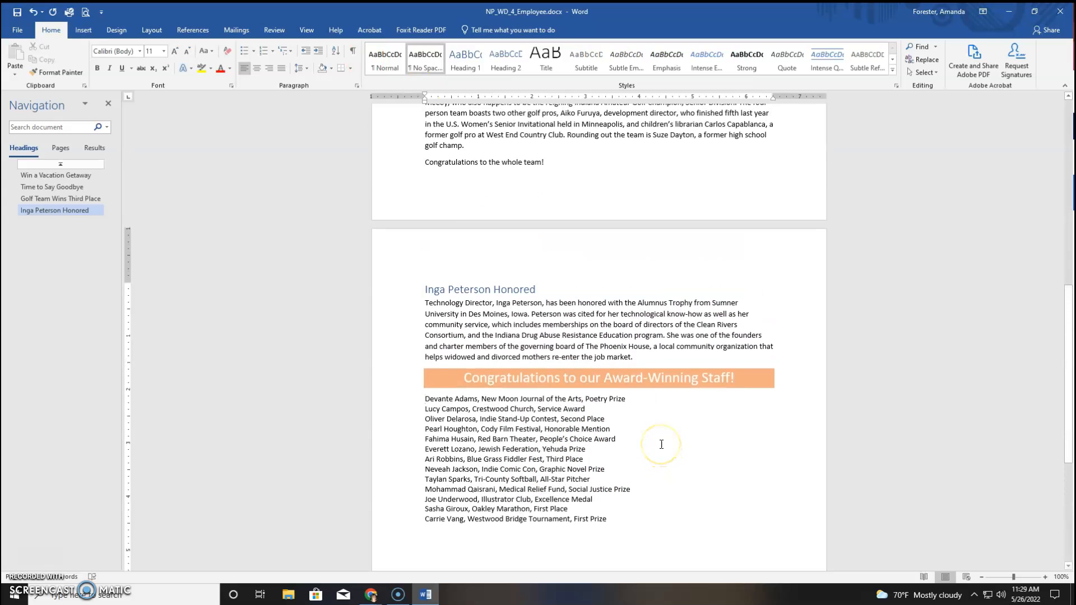
key("ctrl+Home")
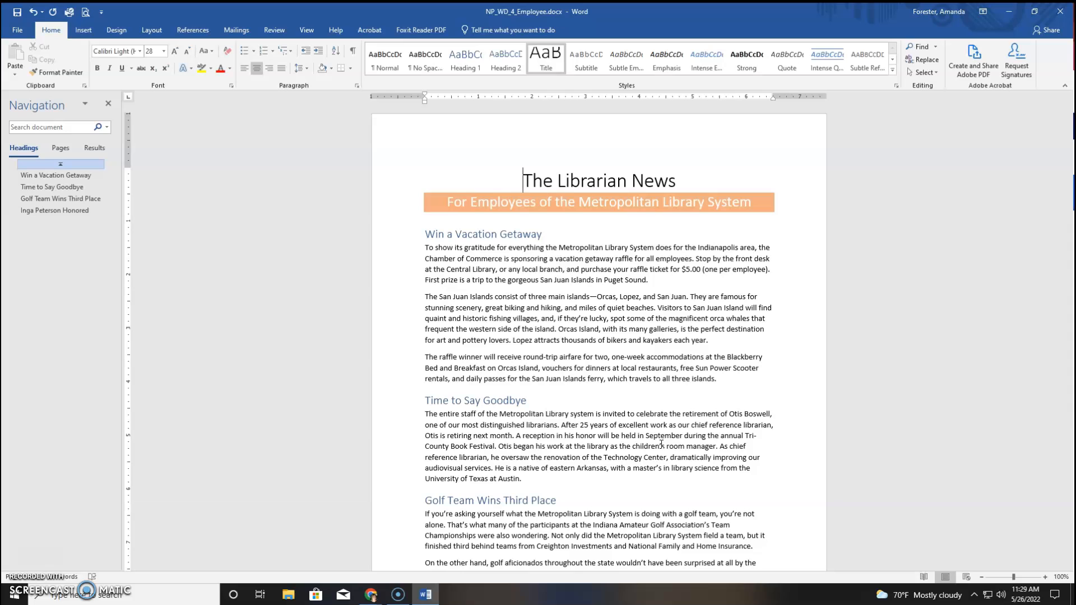
left_click(455, 202)
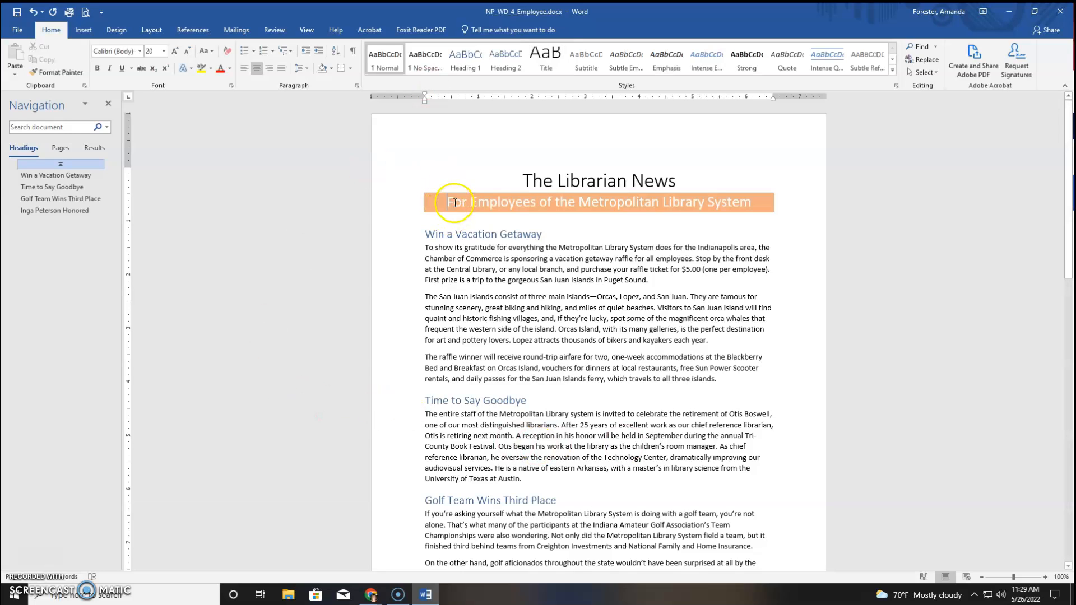
left_click(426, 235)
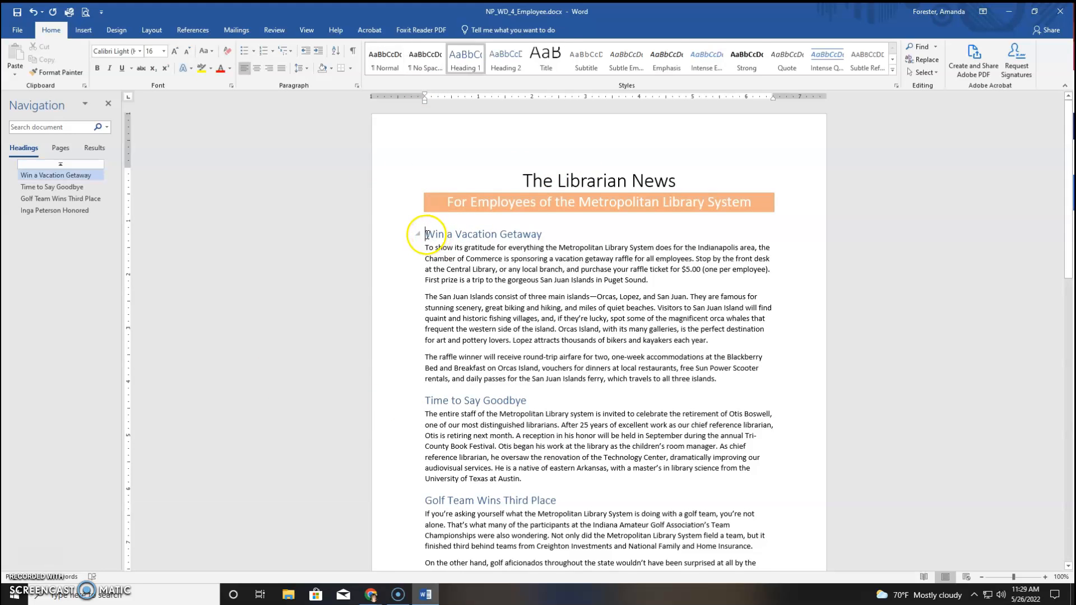
left_click(472, 189)
left_click(446, 201)
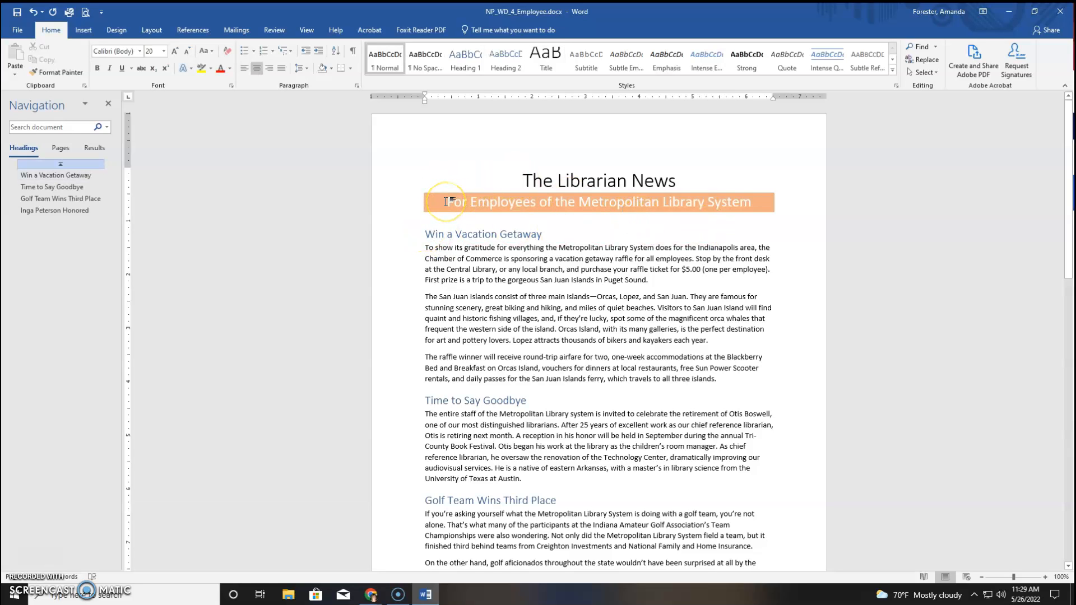
left_click(442, 202)
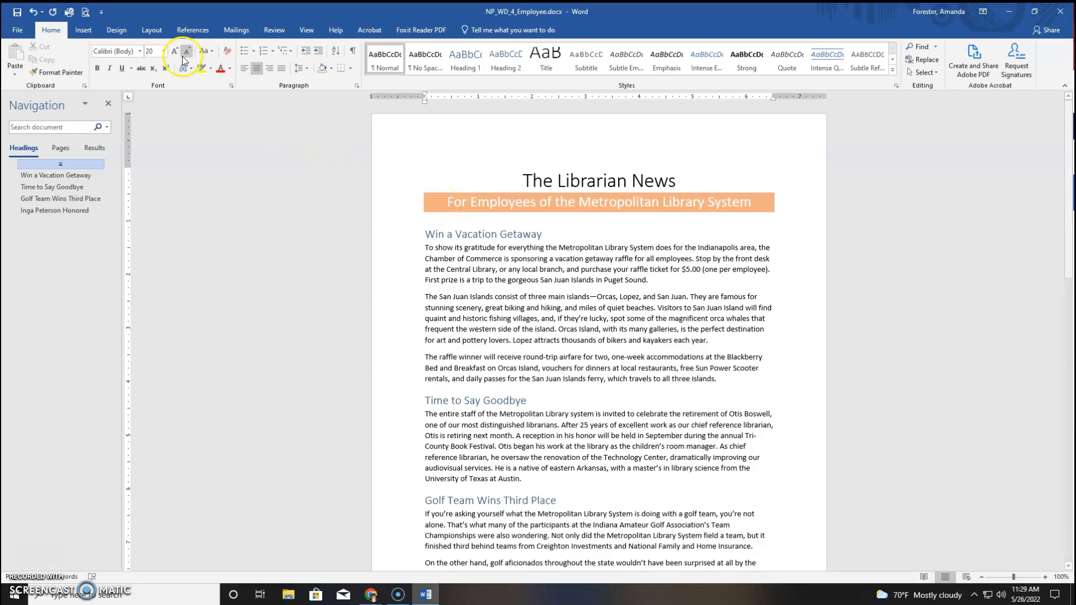
left_click(149, 31)
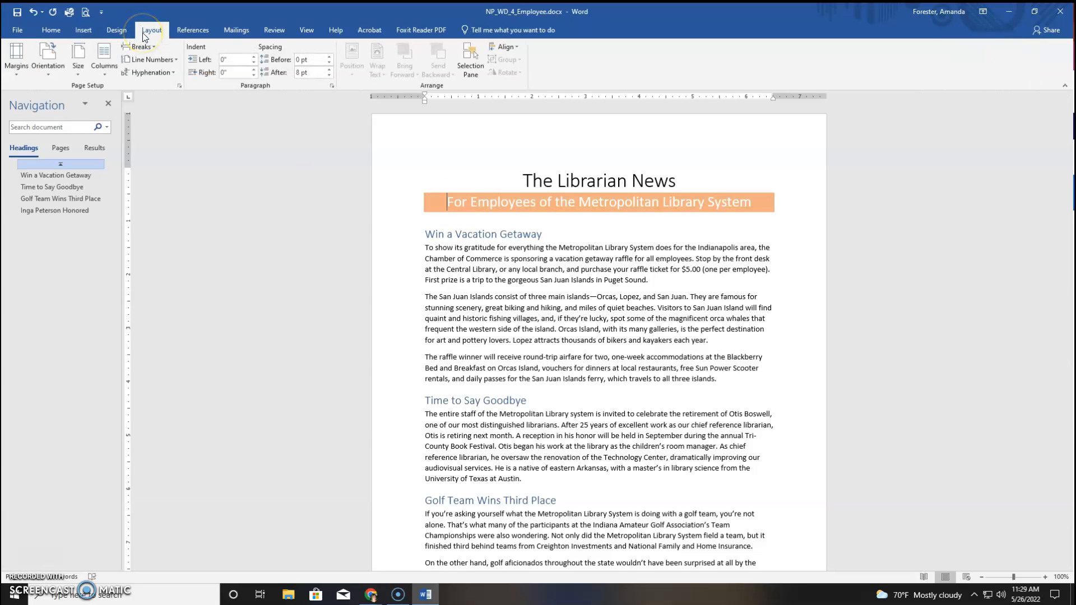
left_click(11, 71)
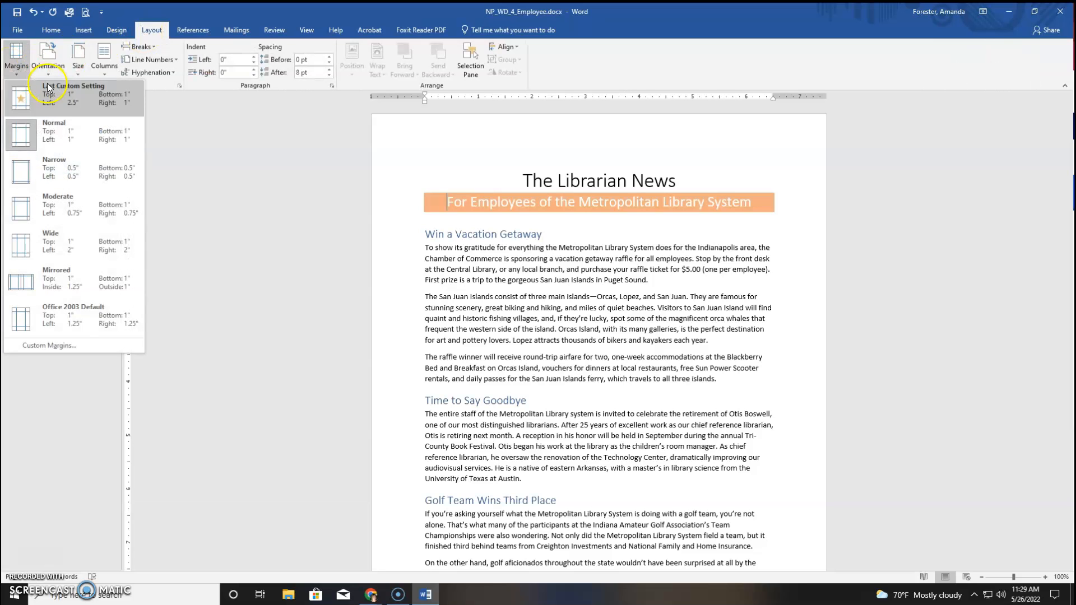
left_click(49, 346)
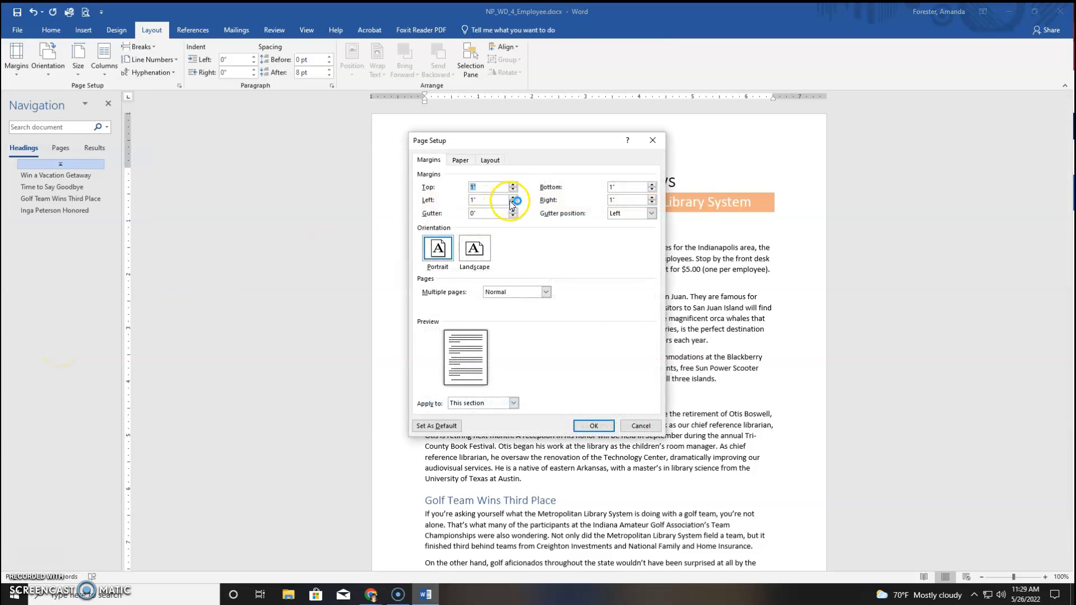
key("Tab")
key("BackSpace")
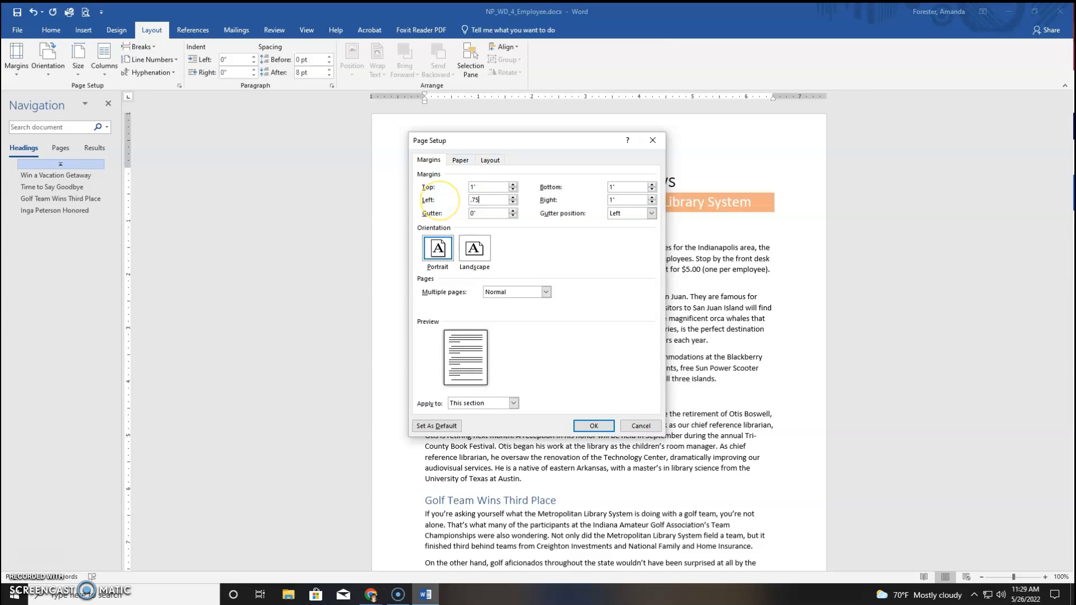
key("Tab")
left_click(587, 426)
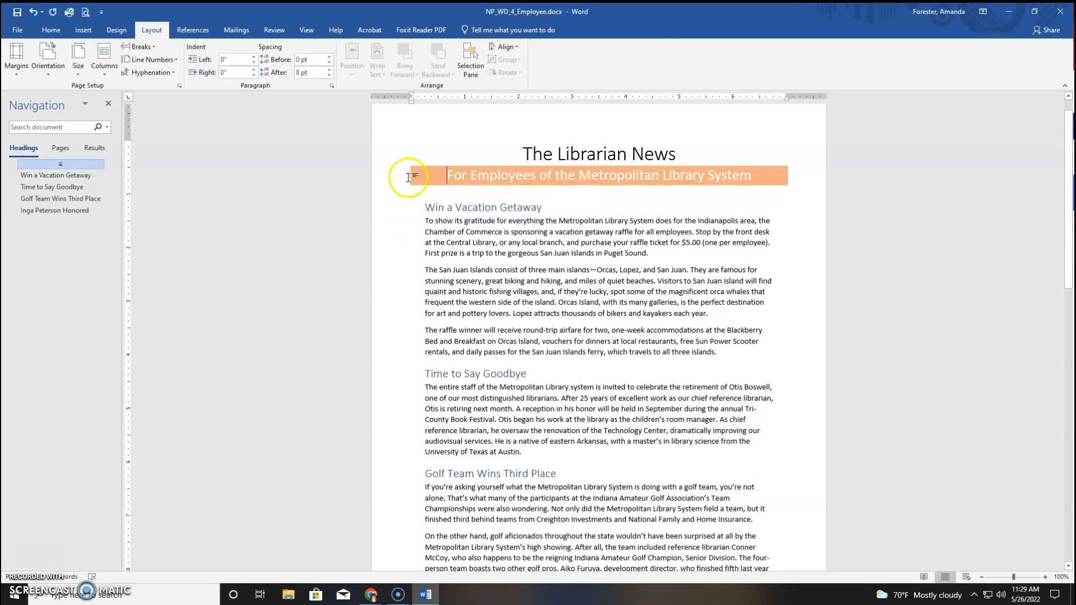
Apply the last custom margins, 0.75" left and right, to the Congratulations banner's section and check them in Page Setup.
scroll(468, 356, "down", 10)
scroll(470, 403, "down", 4)
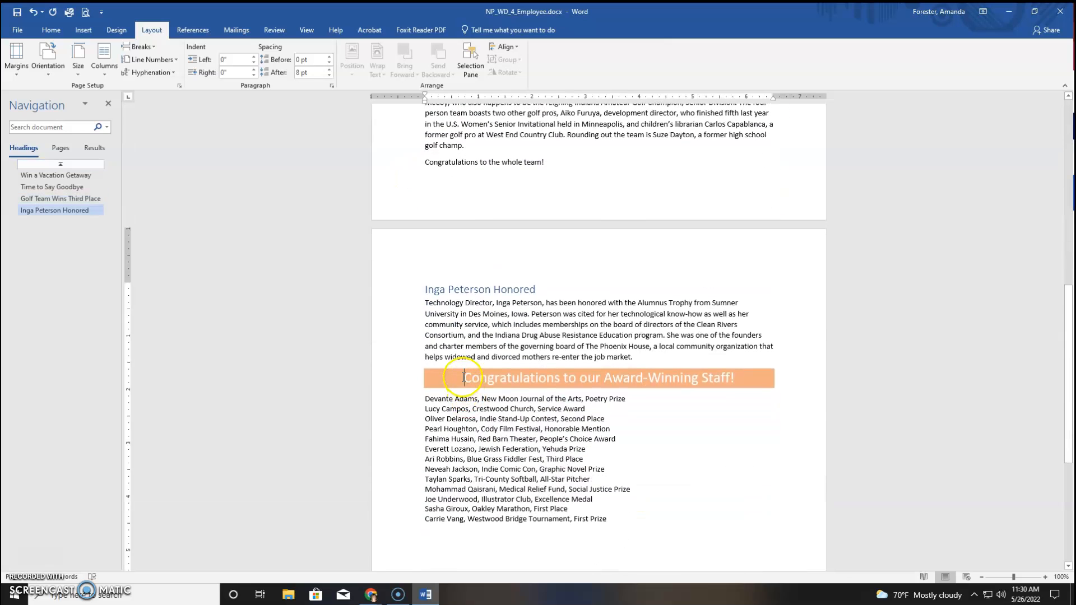
left_click(18, 72)
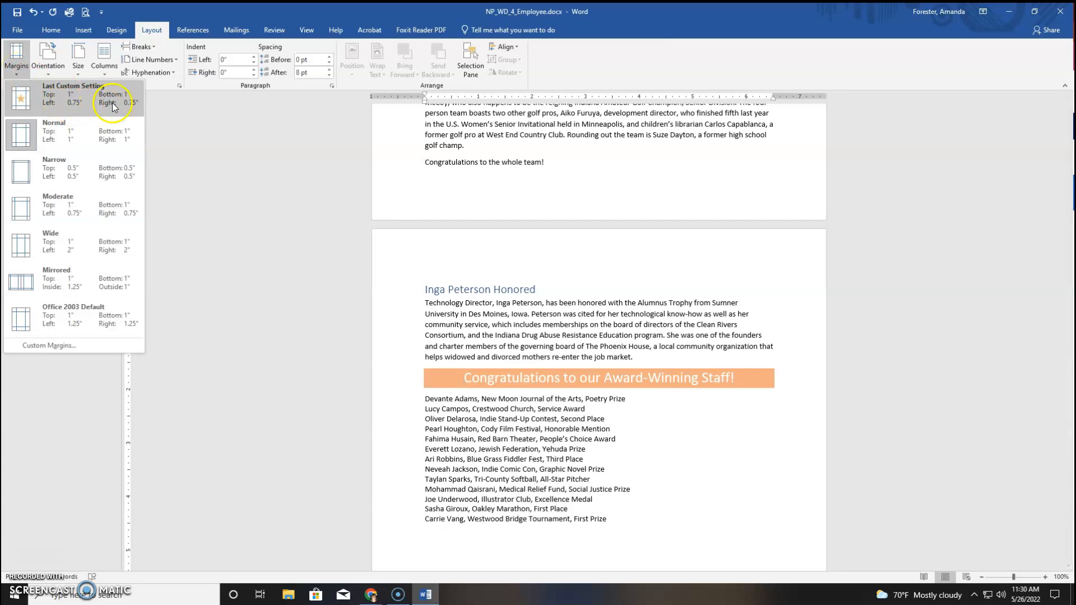
left_click(76, 102)
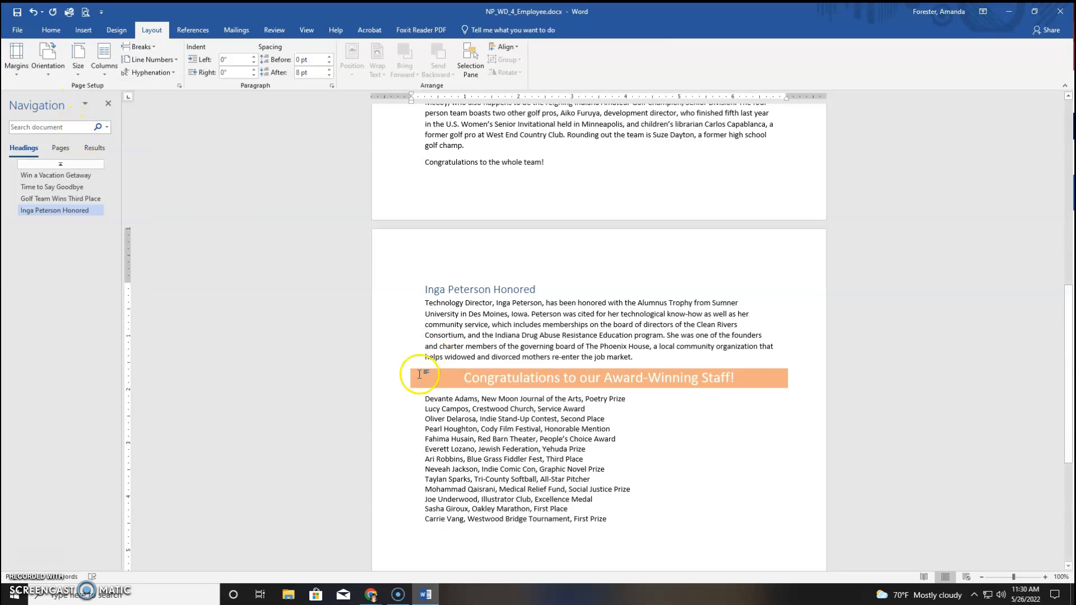
left_click(16, 56)
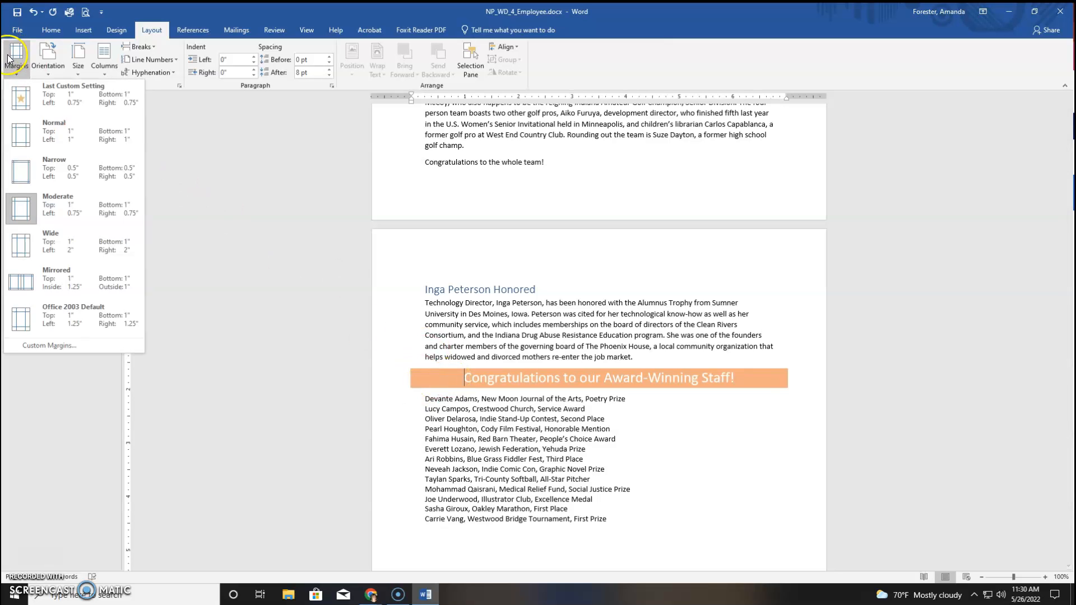
left_click(31, 344)
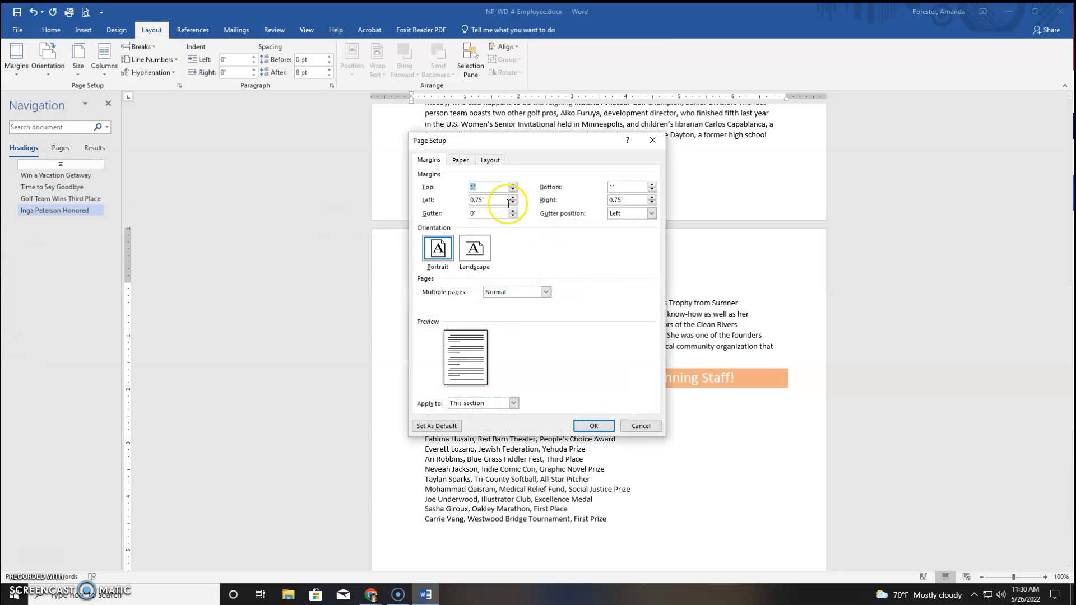
left_click(593, 426)
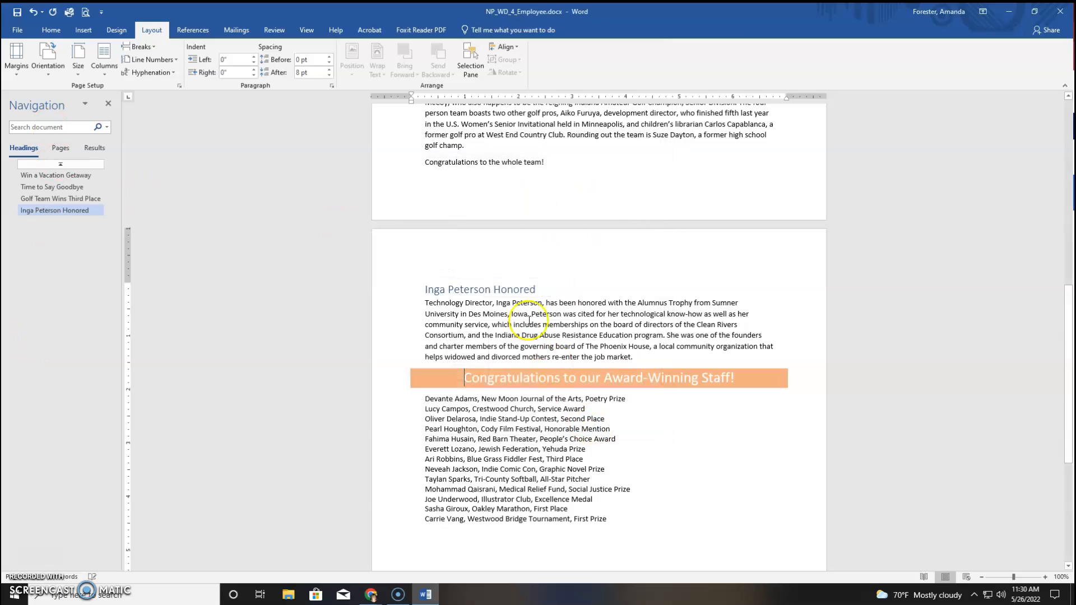
Set a custom 2.5" left margin for the articles' section, starting at "Win a Vacation Getaway".
scroll(520, 295, "up", 12)
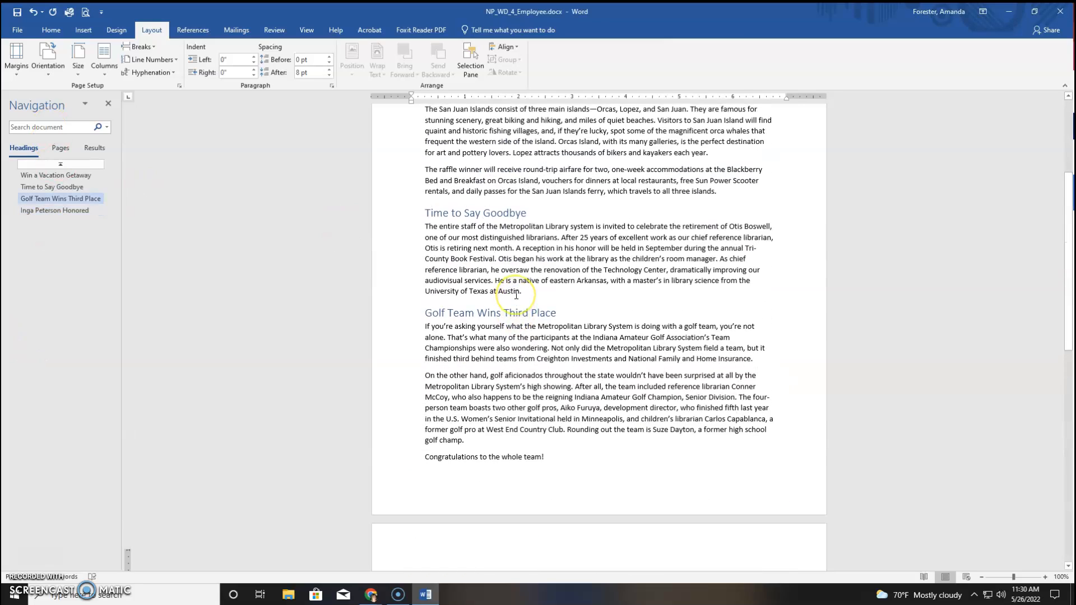
left_click_drag(425, 247, 606, 468)
left_click_drag(426, 228, 700, 474)
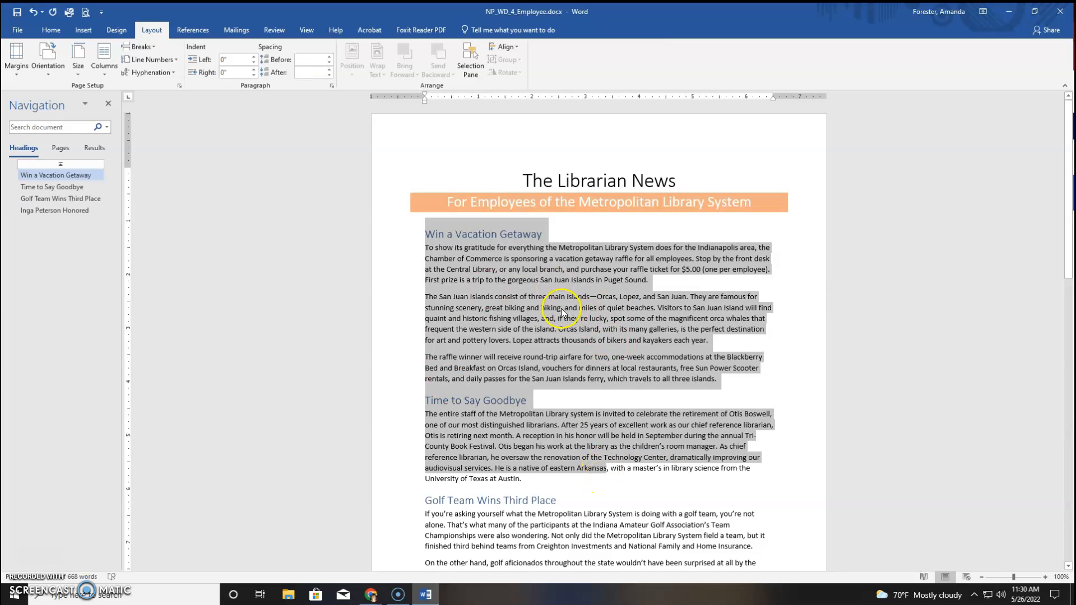
left_click(561, 308)
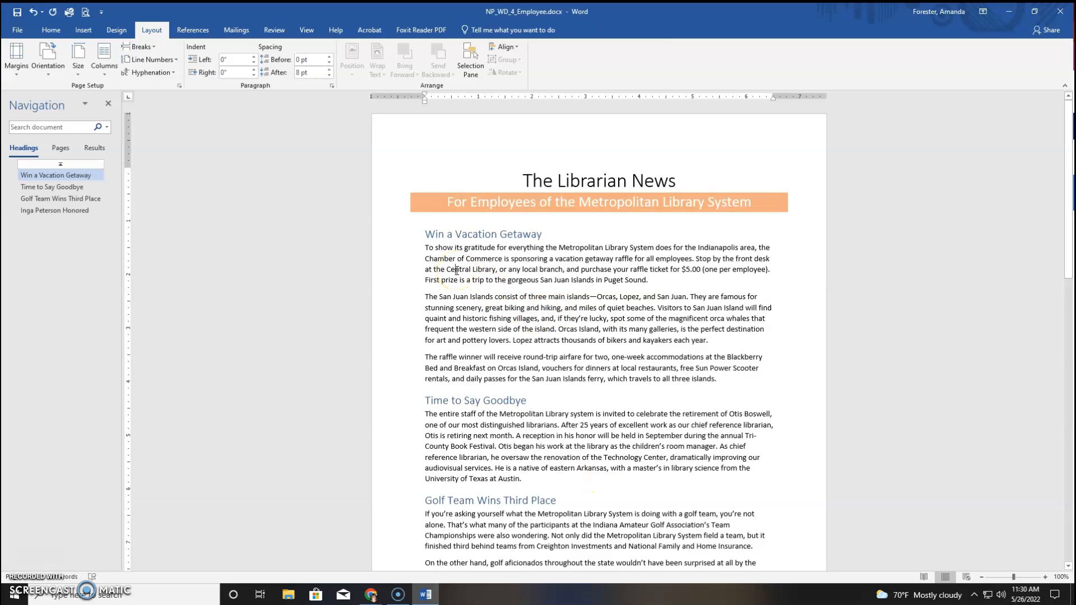
left_click(16, 63)
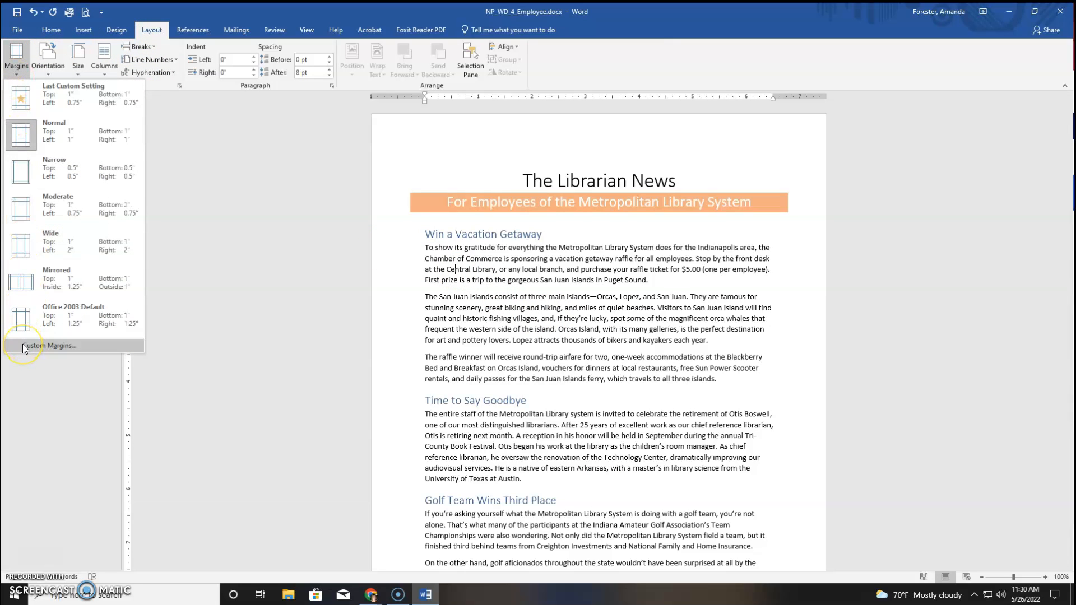
left_click(49, 346)
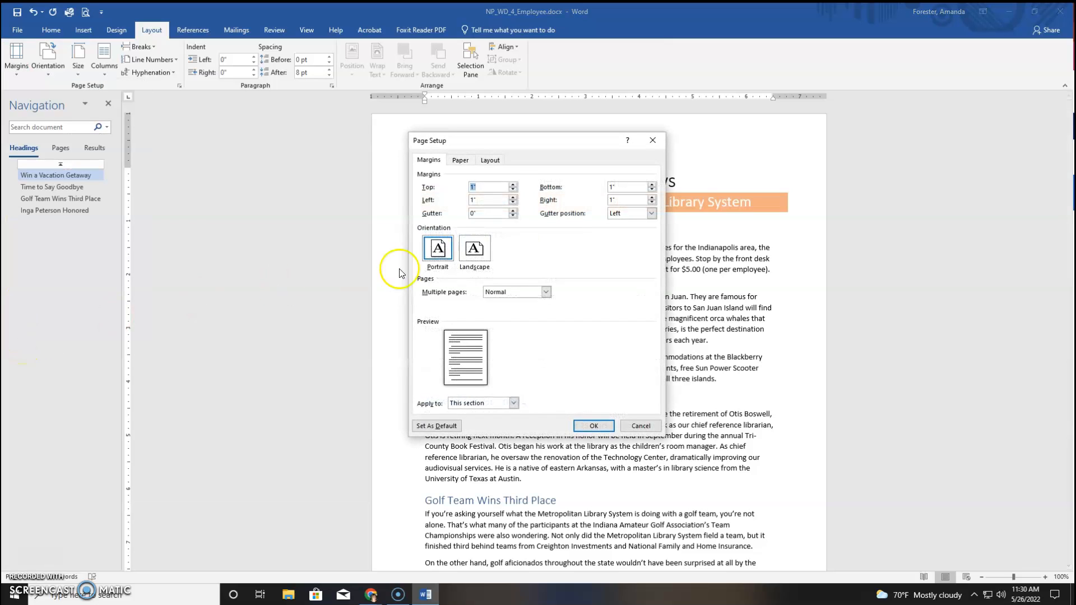
left_click(513, 197)
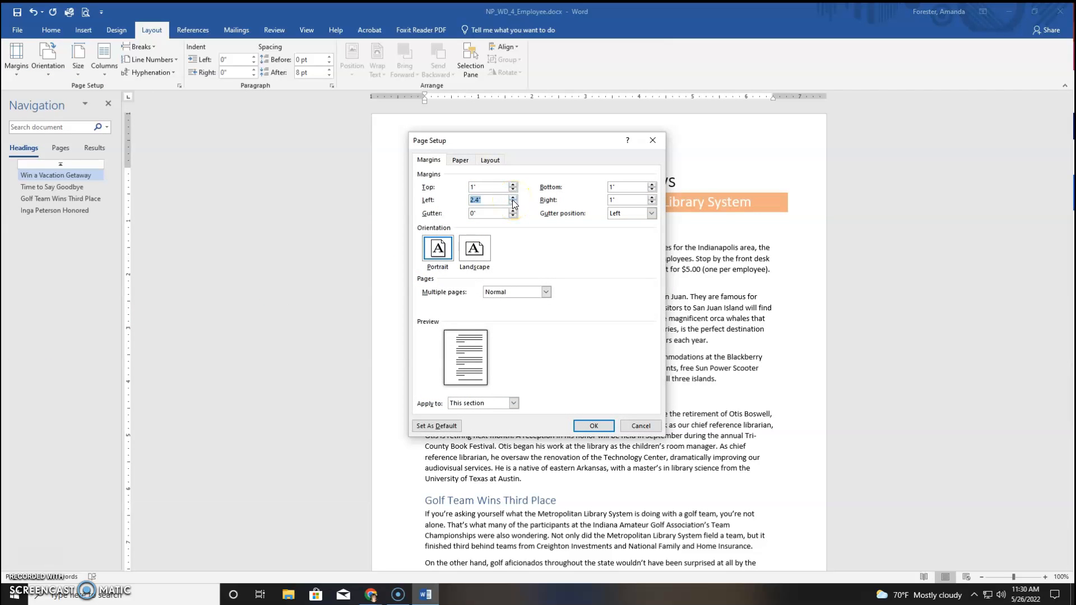
left_click(593, 426)
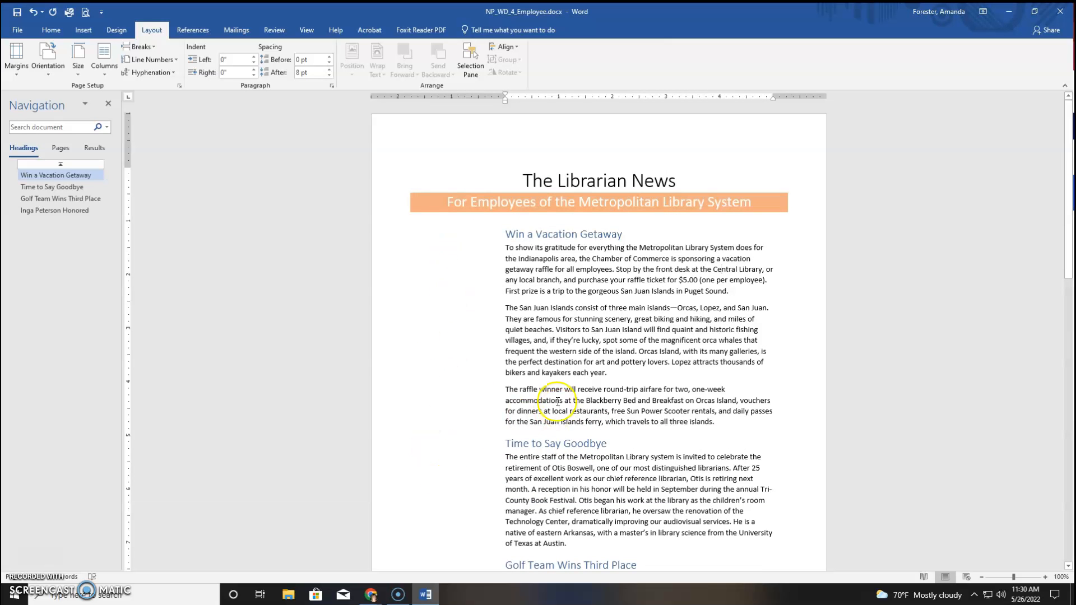
Review the margins of the articles, both banners and the award-winners list across both pages, including with multiple pages displayed.
scroll(603, 332, "down", 15)
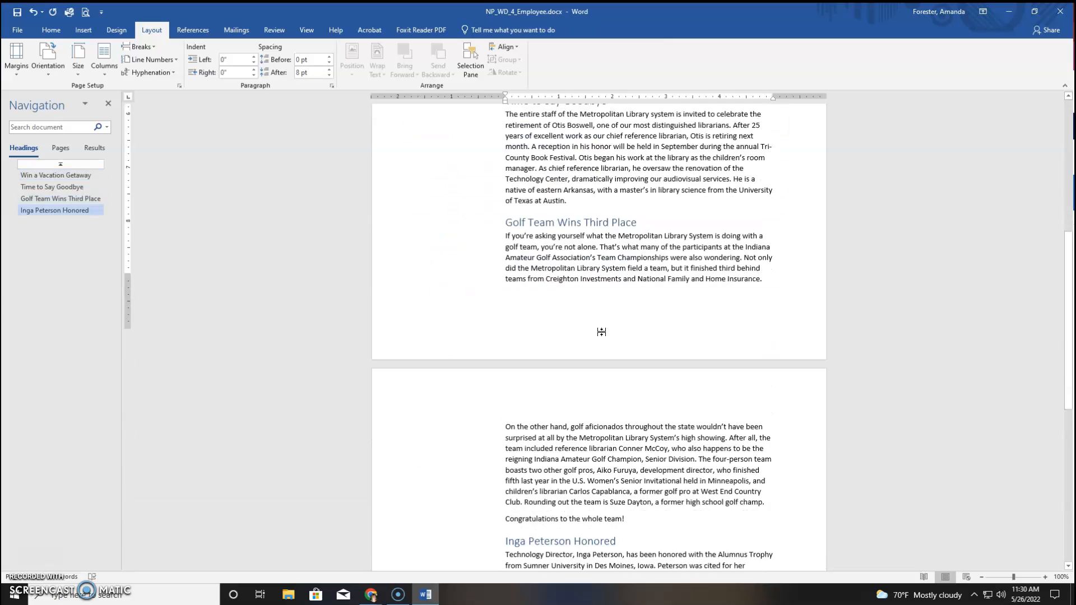
scroll(602, 332, "down", 3)
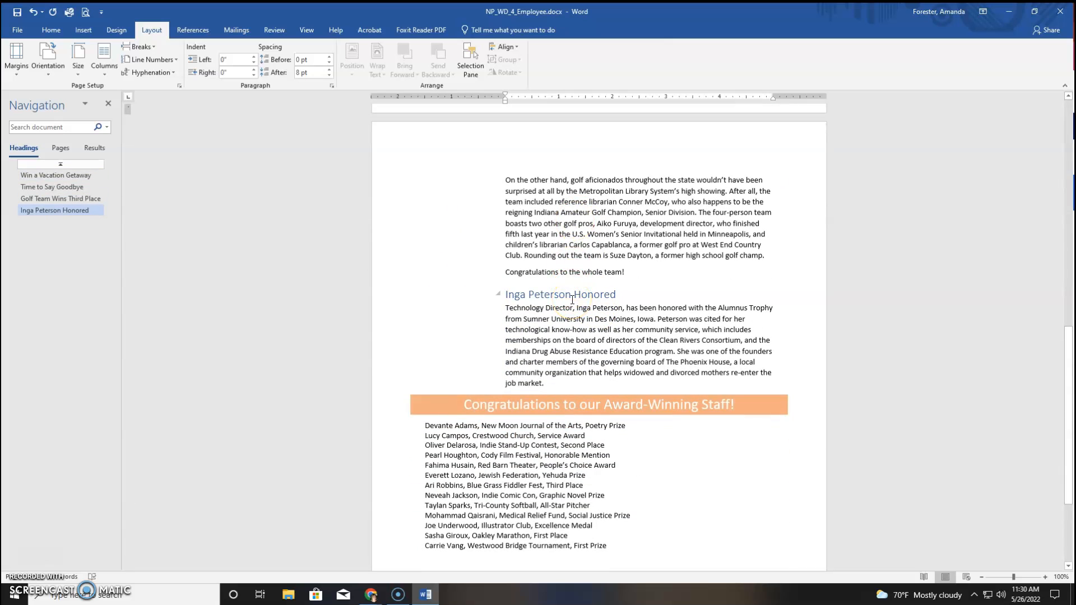
scroll(572, 300, "up", 18)
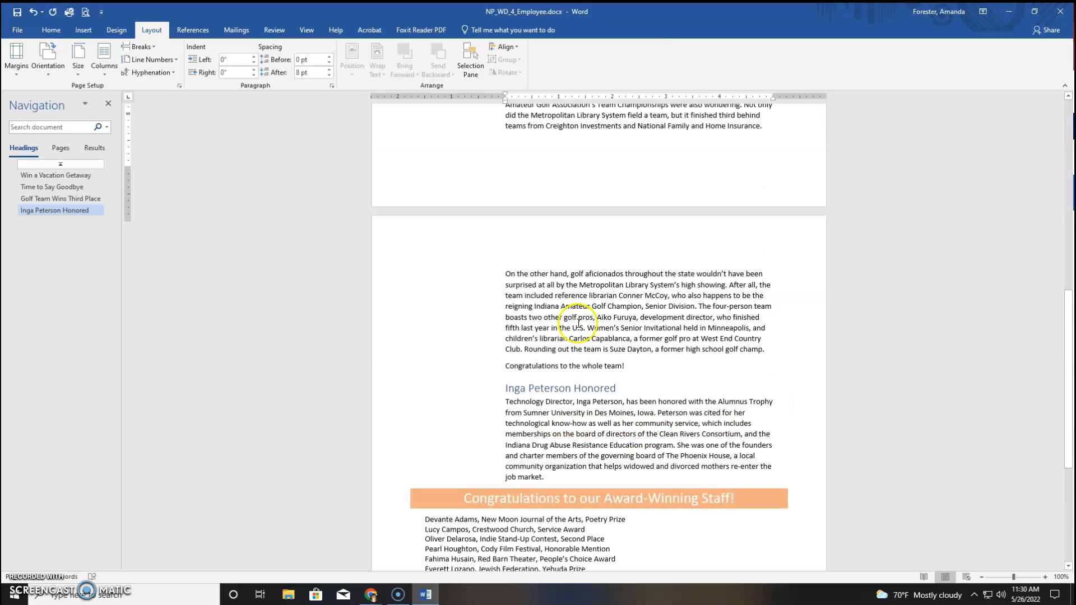
scroll(579, 323, "up", 2)
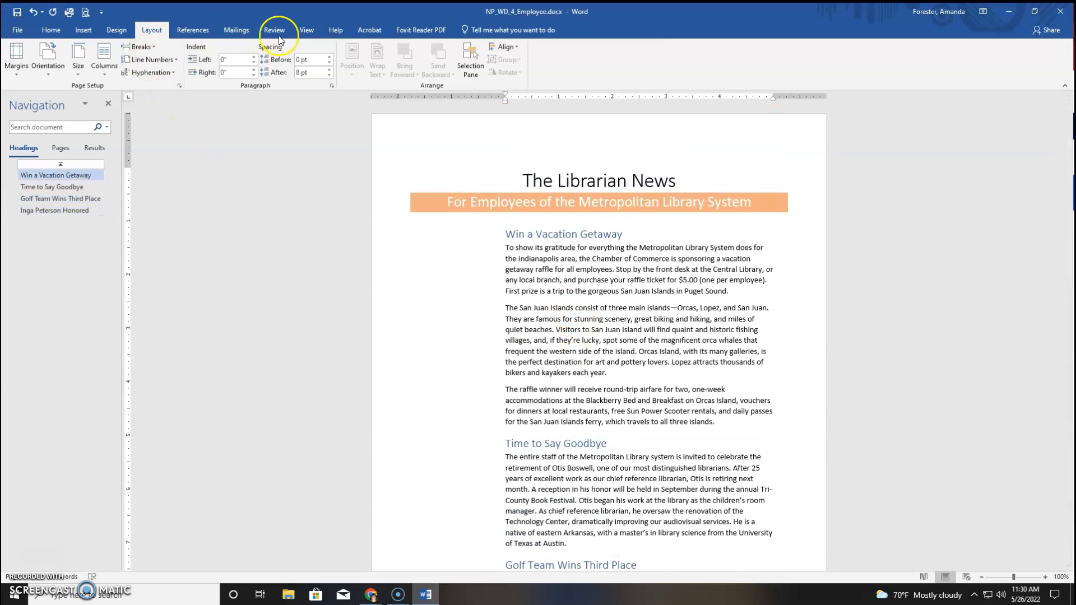
left_click(305, 30)
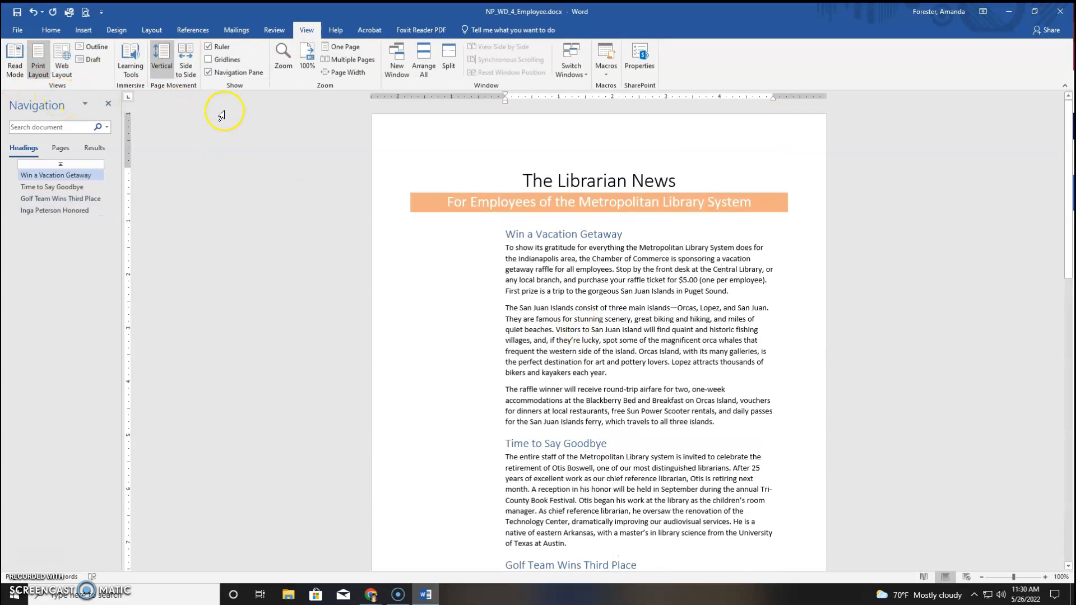
left_click(344, 60)
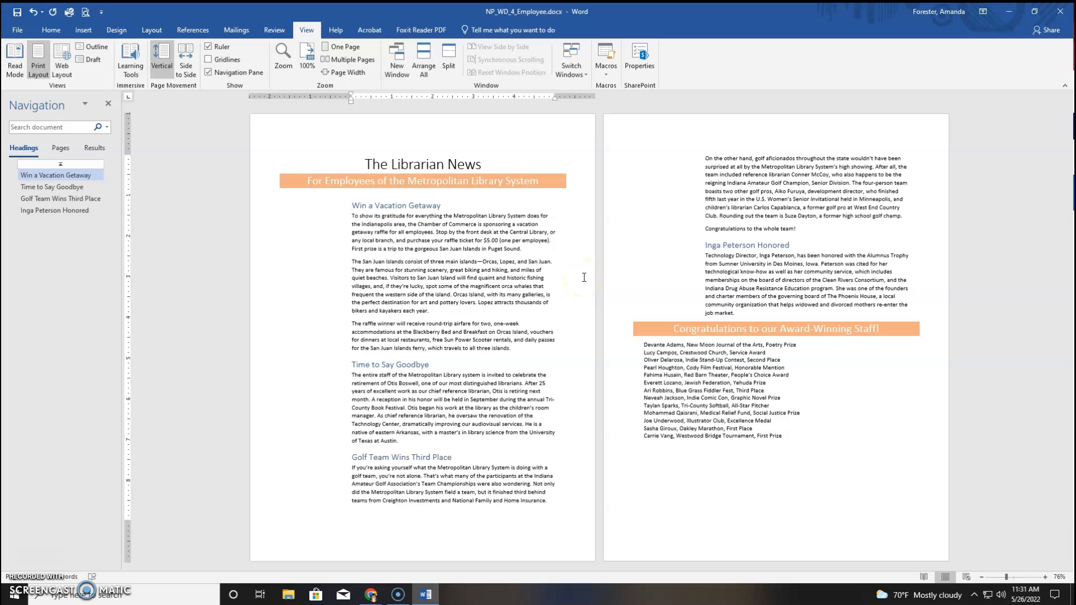
left_click(674, 353)
left_click(309, 59)
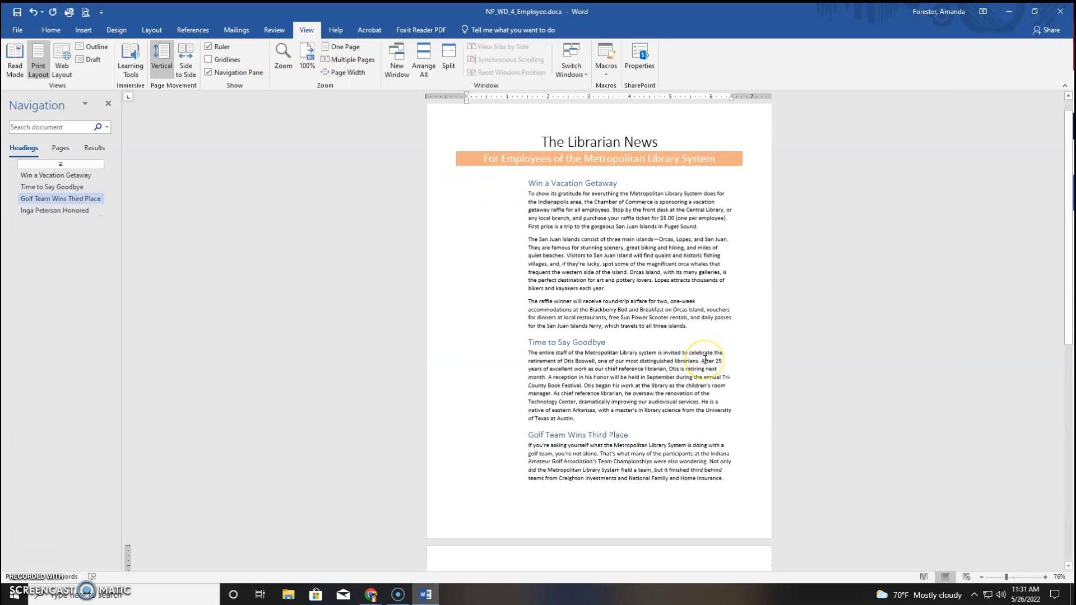
scroll(705, 360, "down", 10)
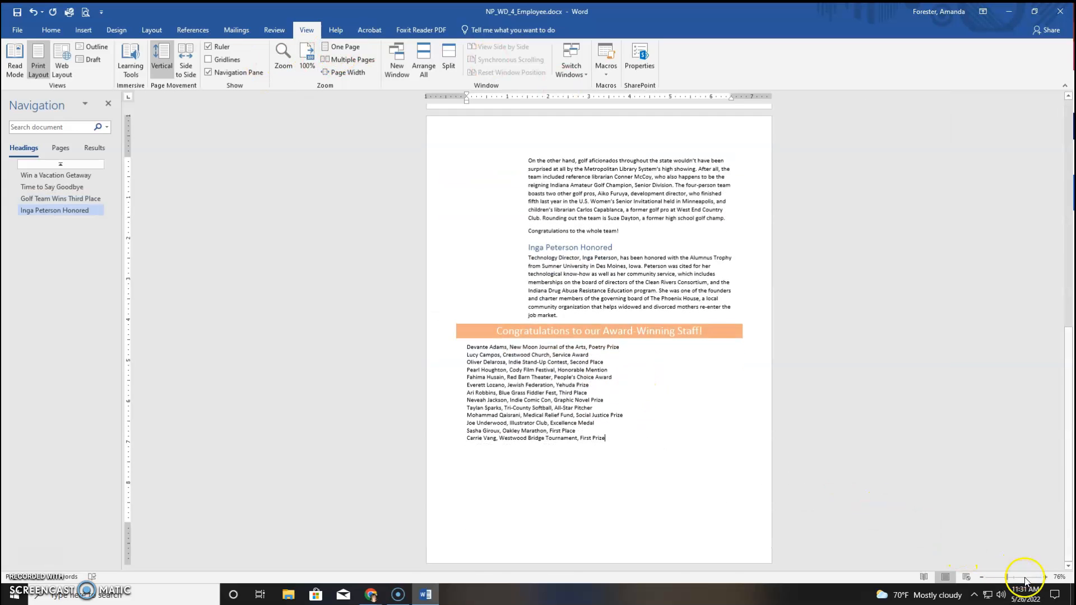
Enlarge the view to 150% and format the award-winners list section in two columns.
left_click(1044, 577)
left_click(1044, 578)
left_click(1044, 577)
left_click(1044, 578)
left_click(1044, 577)
left_click(1043, 578)
left_click(1043, 577)
left_click(1043, 578)
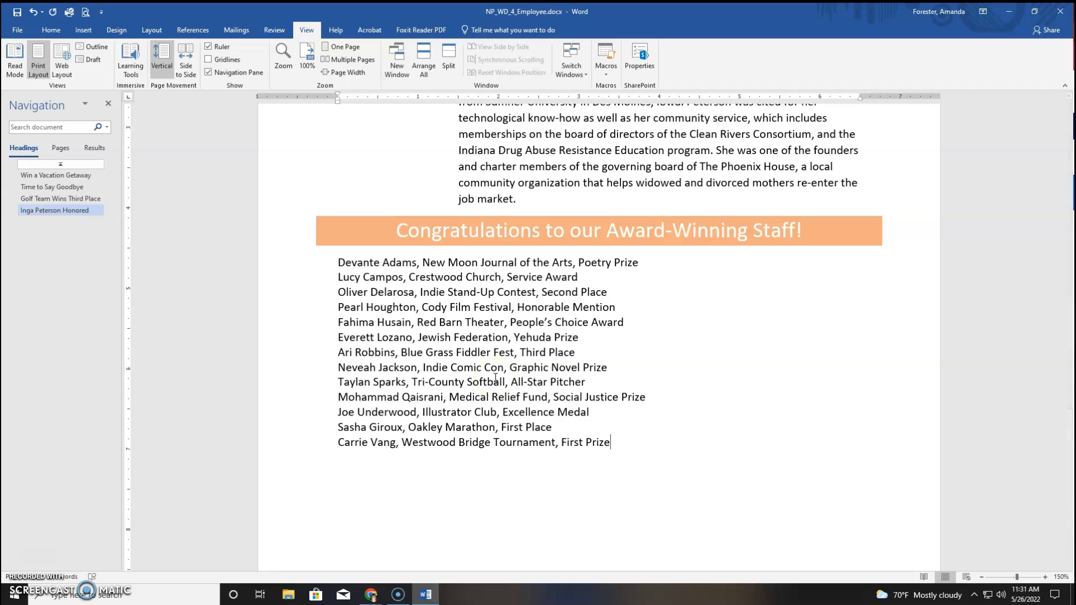
left_click_drag(336, 263, 619, 439)
left_click(403, 307)
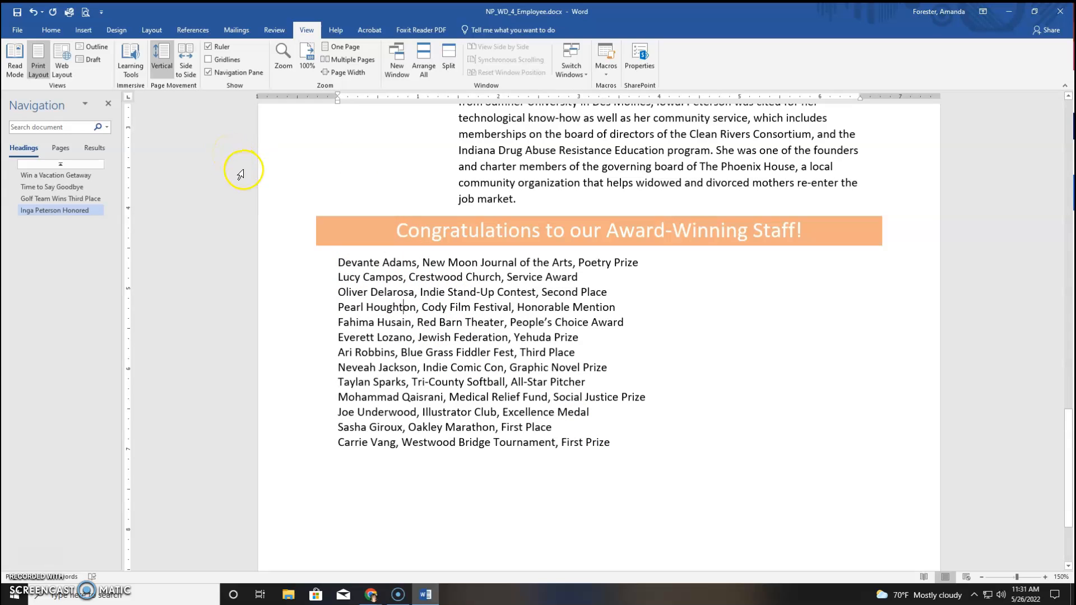
left_click(88, 32)
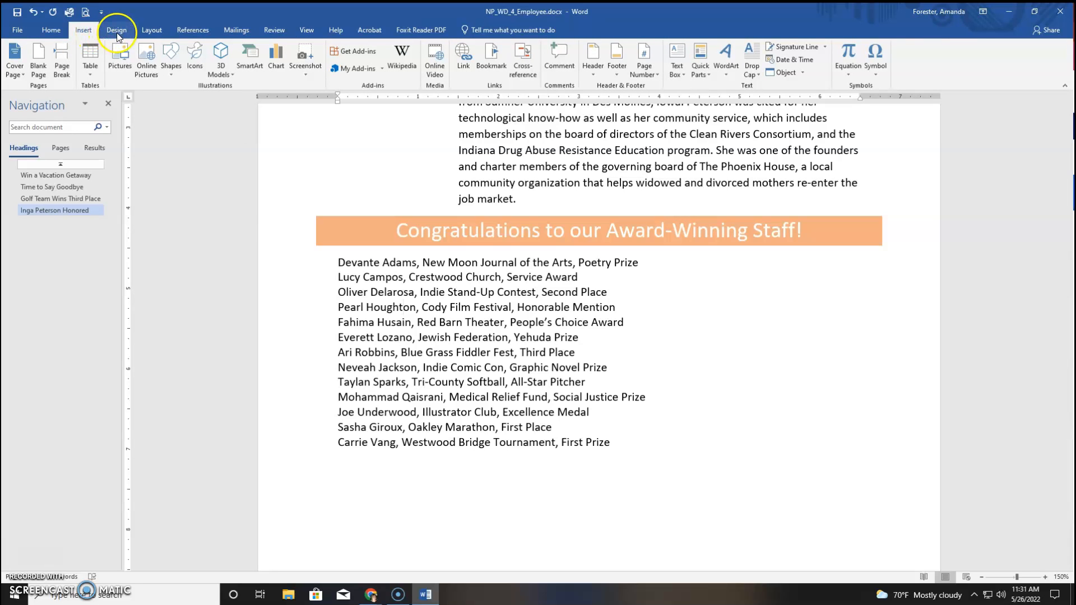
left_click(151, 30)
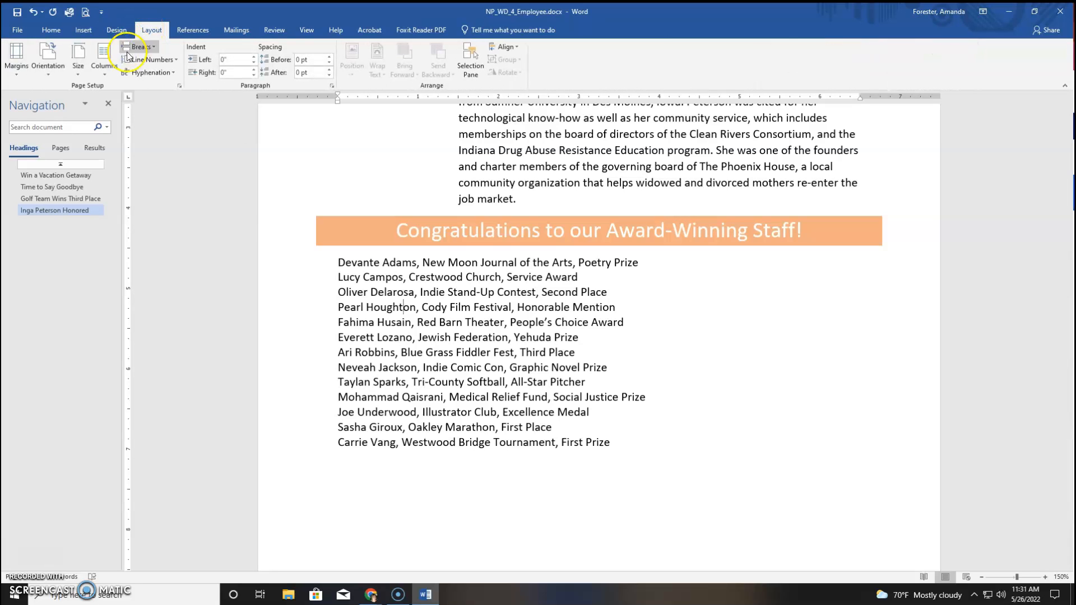
left_click(102, 70)
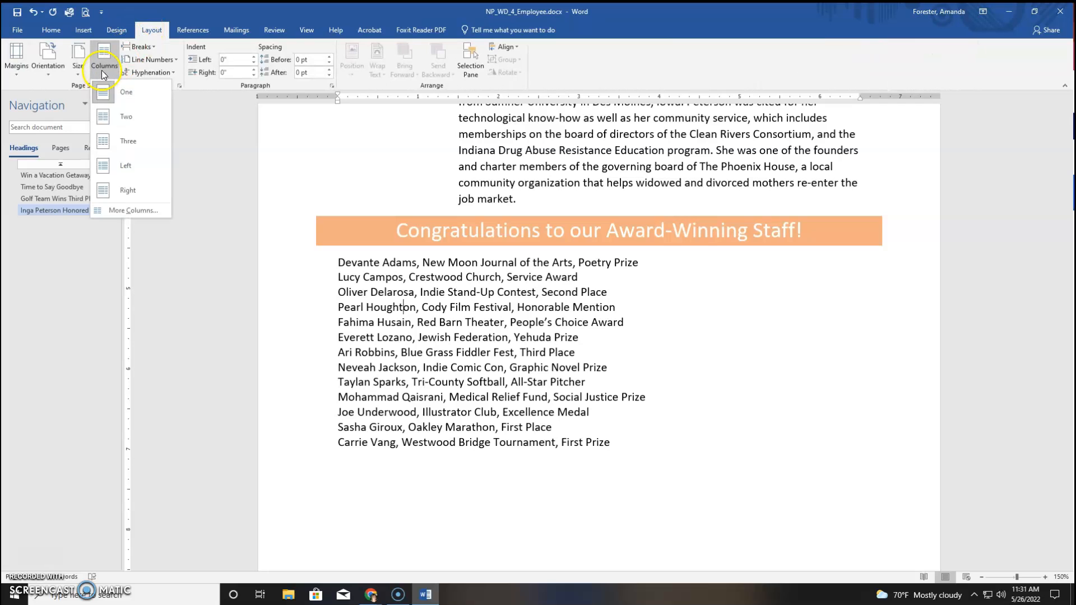
left_click(119, 120)
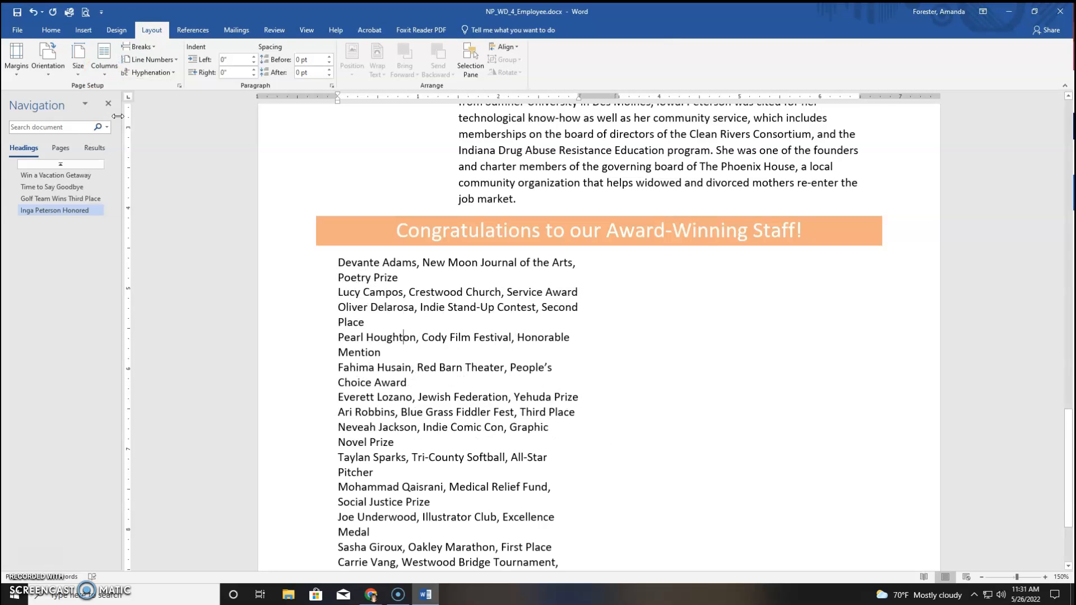
Apply a left indentation of 0" and a 0.2" hanging indent to all entries of the award-winners list.
scroll(420, 393, "down", 3)
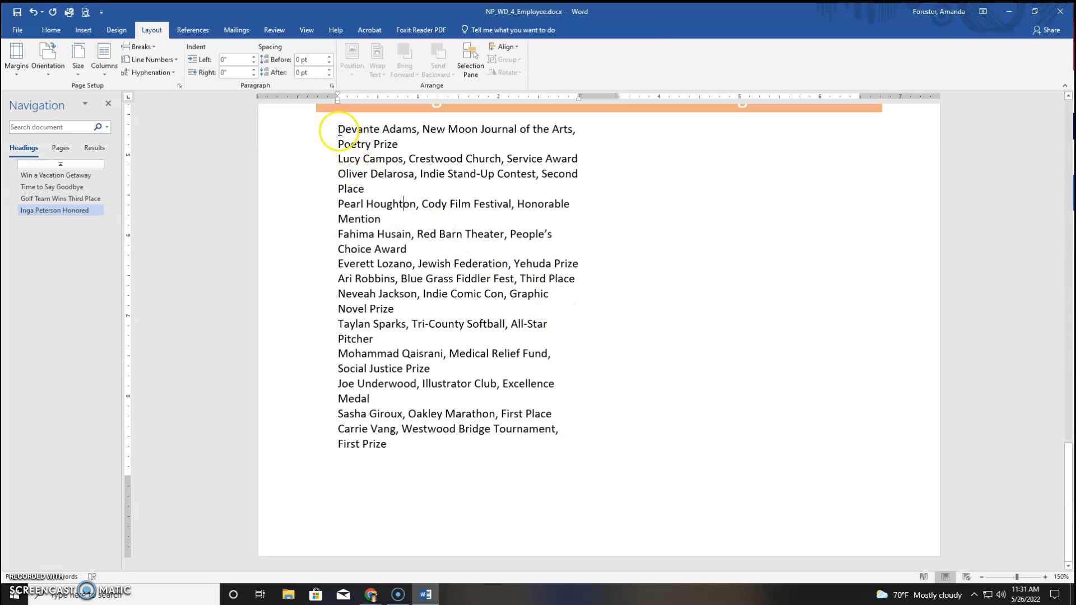
left_click_drag(339, 131, 471, 445)
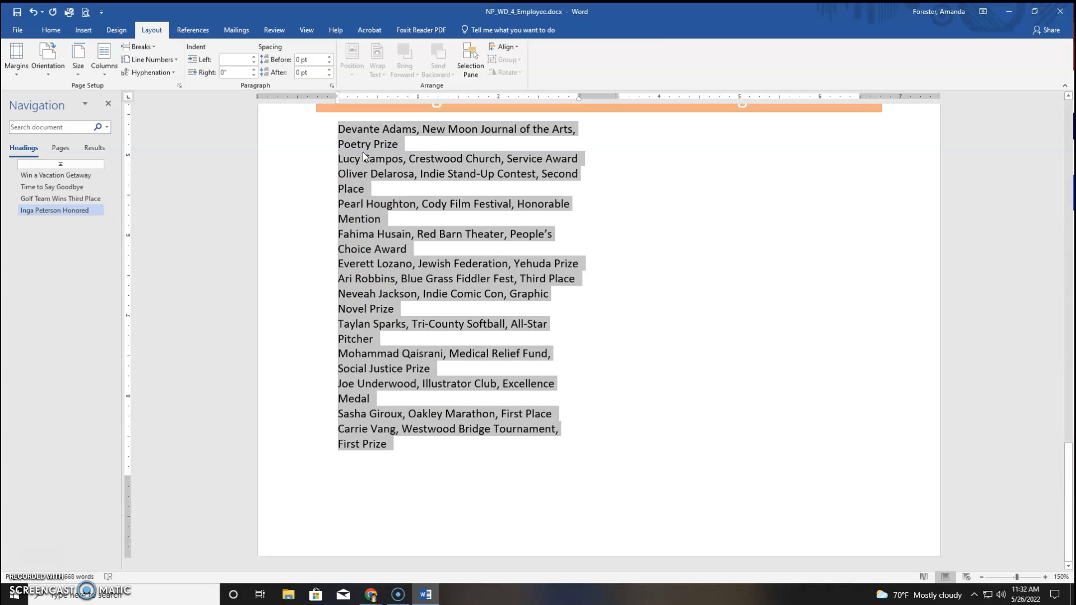
left_click(87, 29)
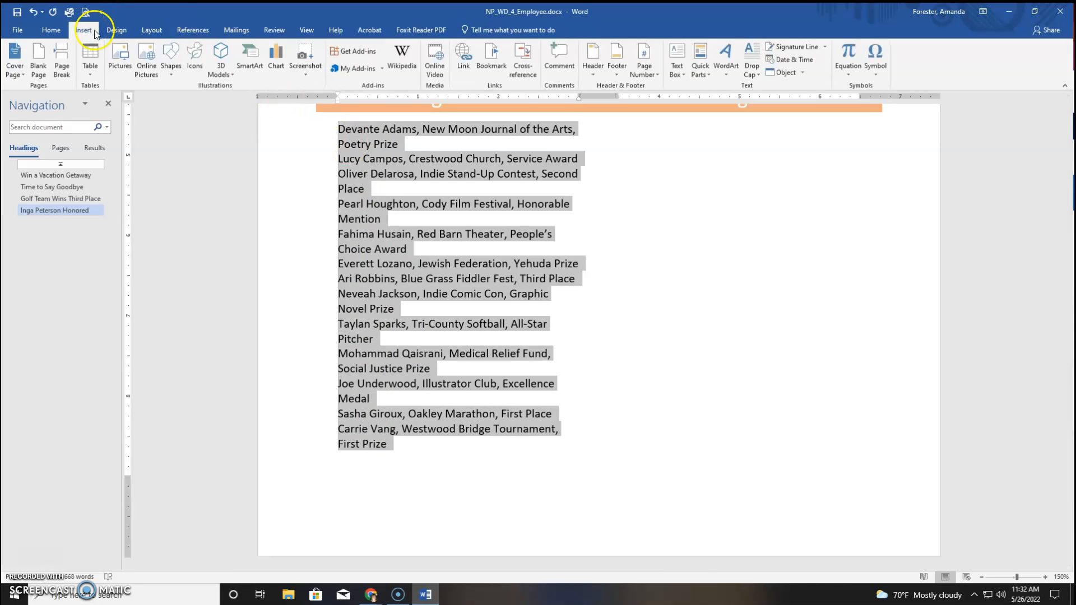
left_click(132, 30)
left_click(149, 30)
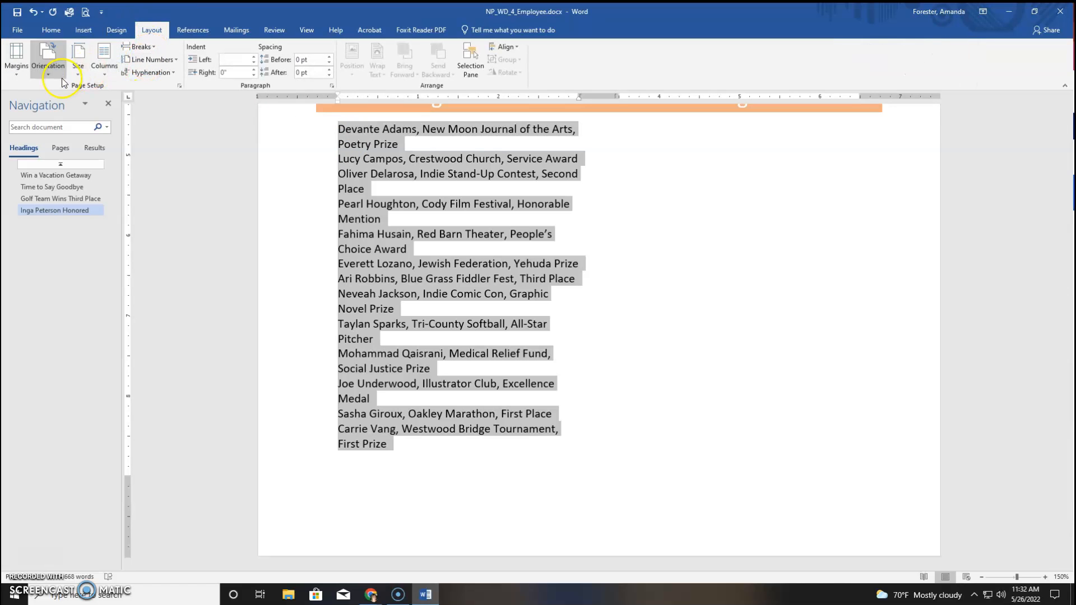
left_click(50, 30)
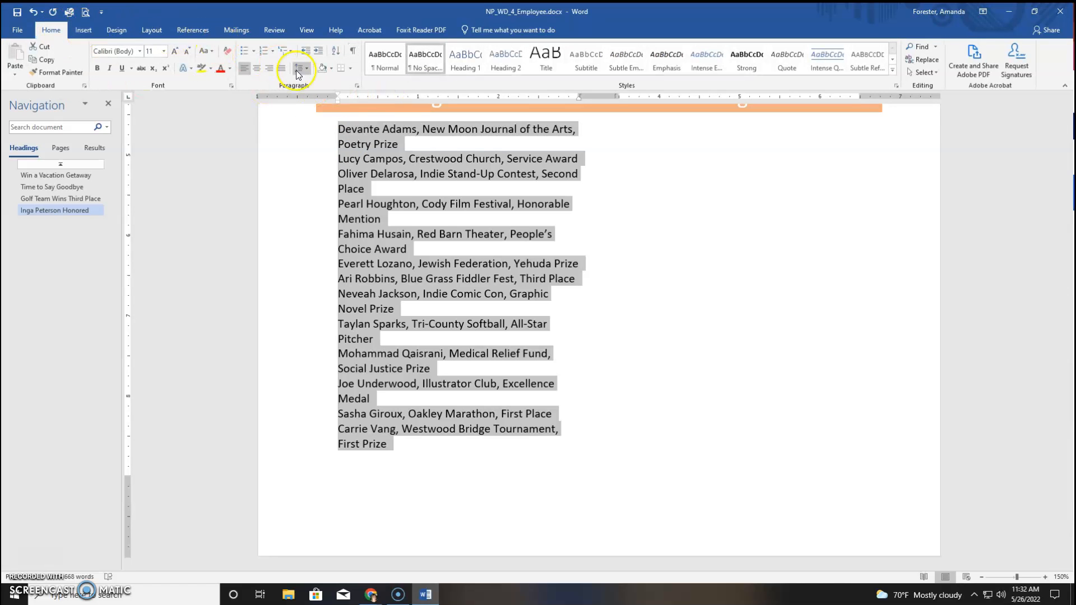
left_click(357, 86)
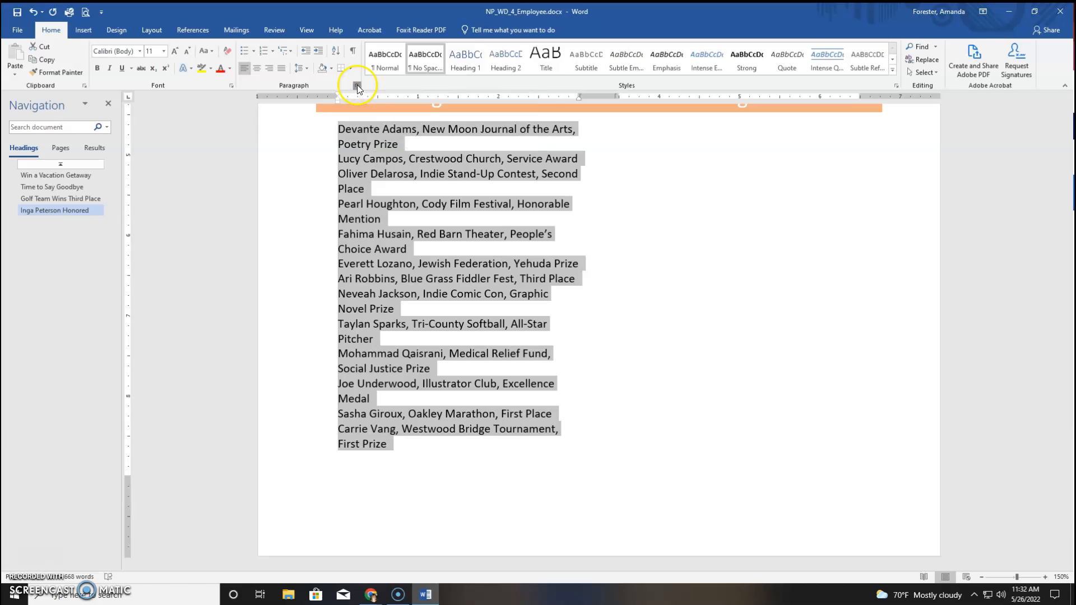
left_click_drag(311, 100, 579, 135)
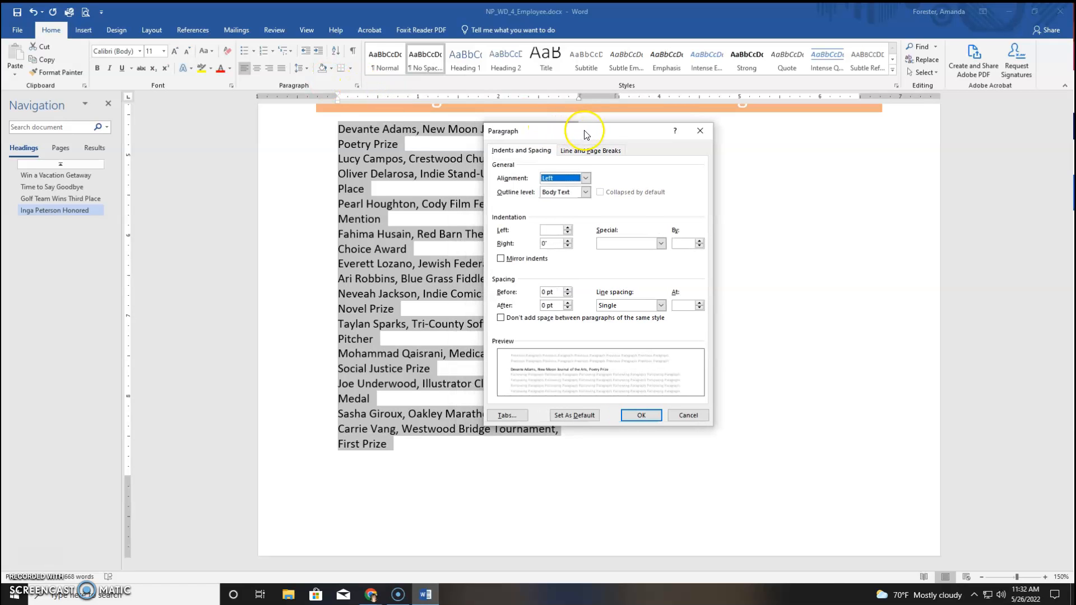
left_click(568, 227)
left_click(567, 233)
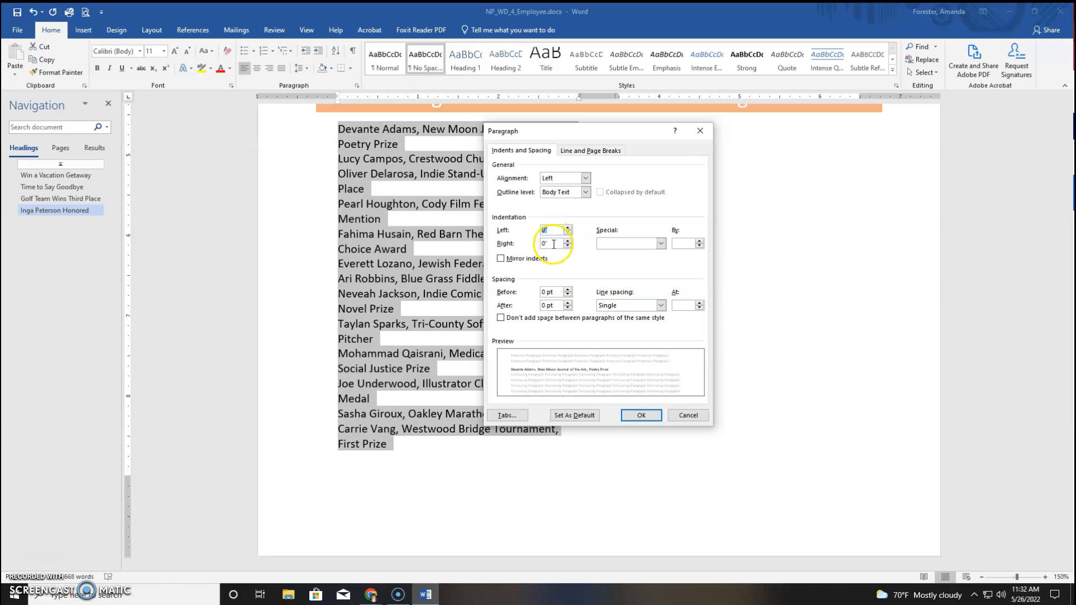
left_click(659, 243)
left_click(616, 267)
left_click(698, 247)
left_click(644, 419)
left_click(485, 302)
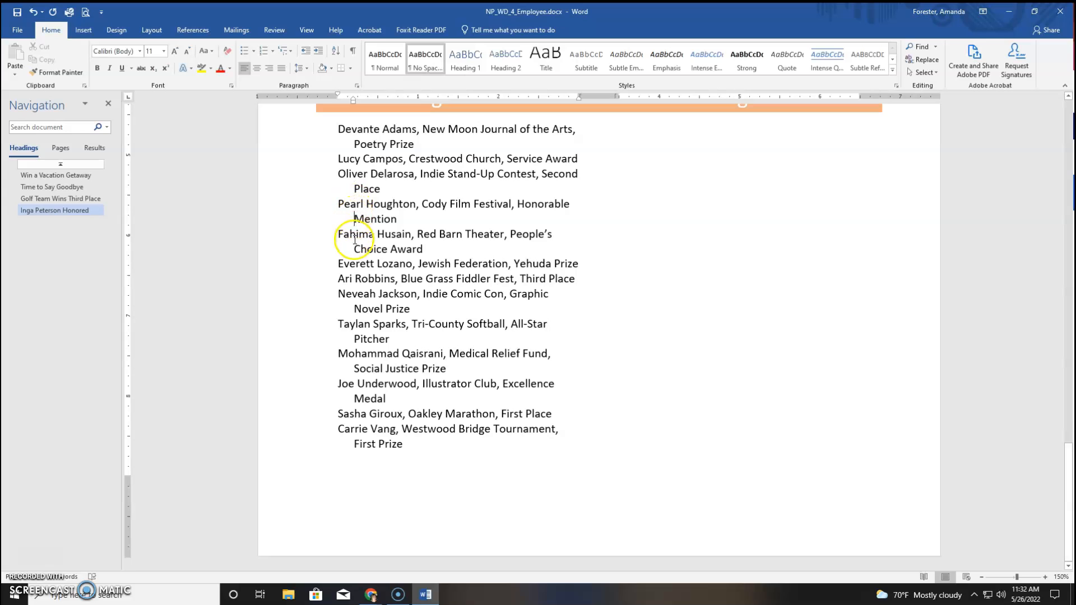
left_click(354, 339)
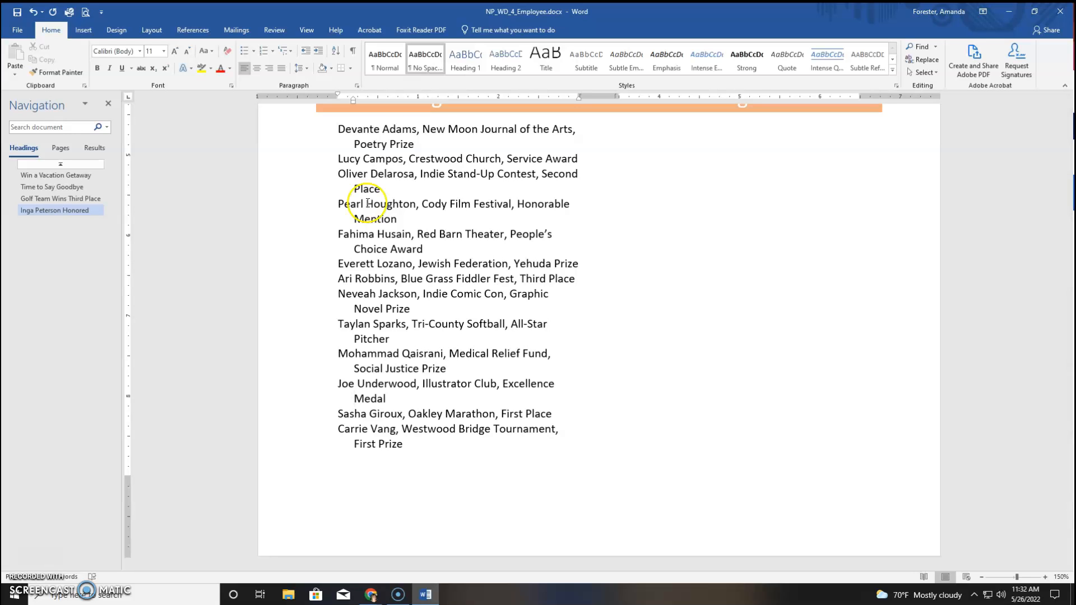
Search the document for "Sun Power Scooter" and place the insertion point directly after that phrase.
left_click(33, 128)
left_click(108, 103)
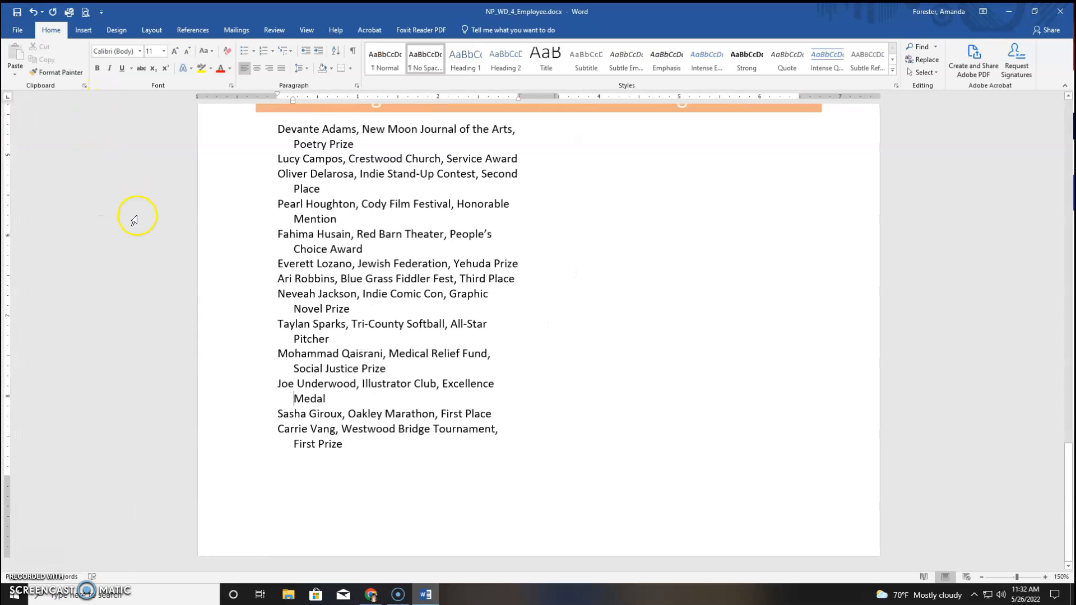
key("ctrl+f")
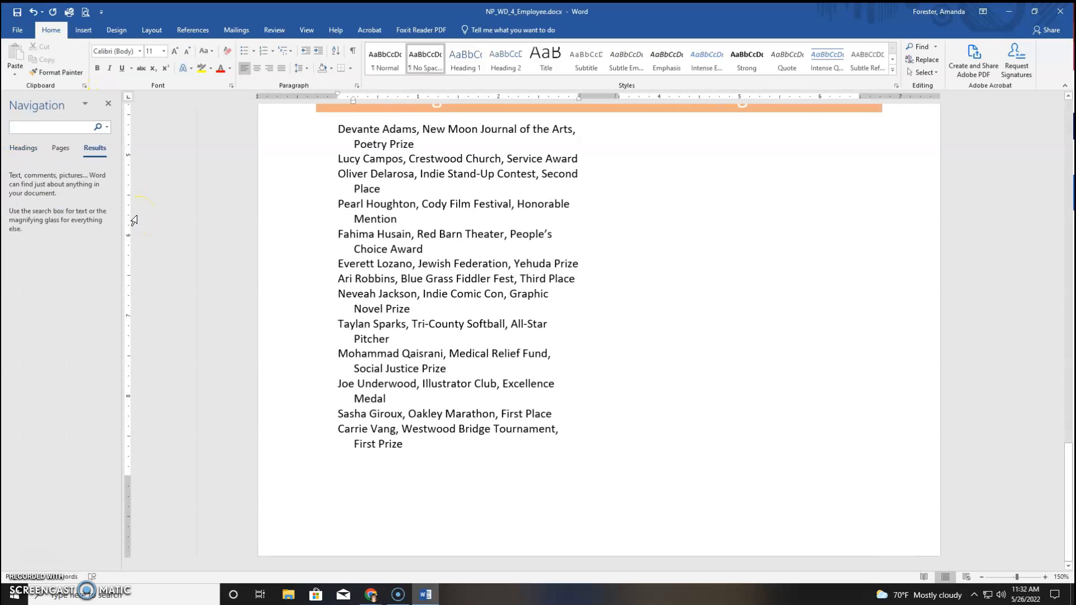
type("Sun Power Scooter")
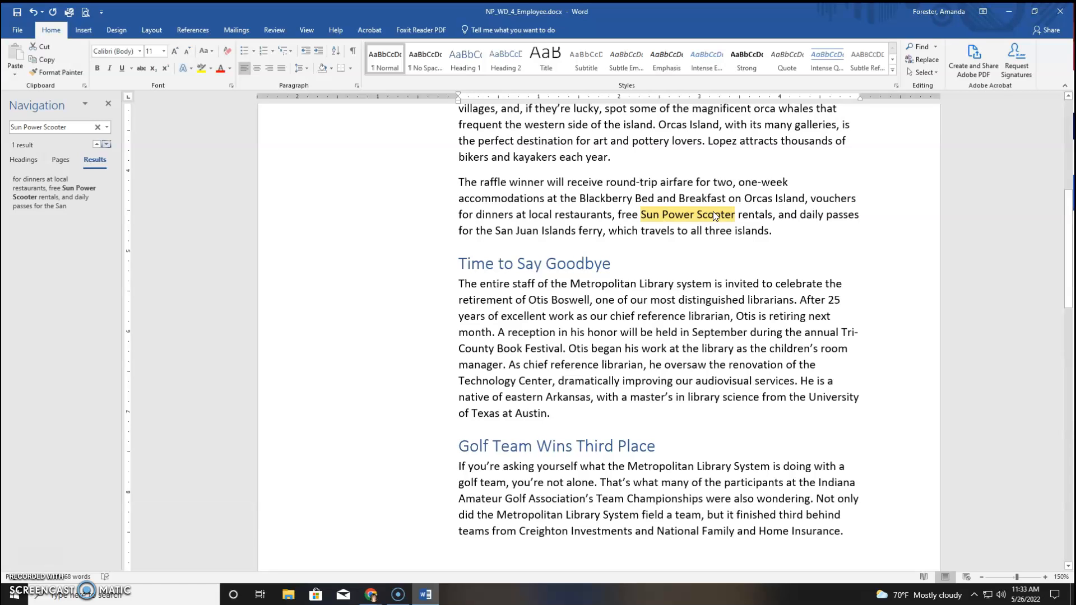
left_click(753, 219)
left_click(84, 31)
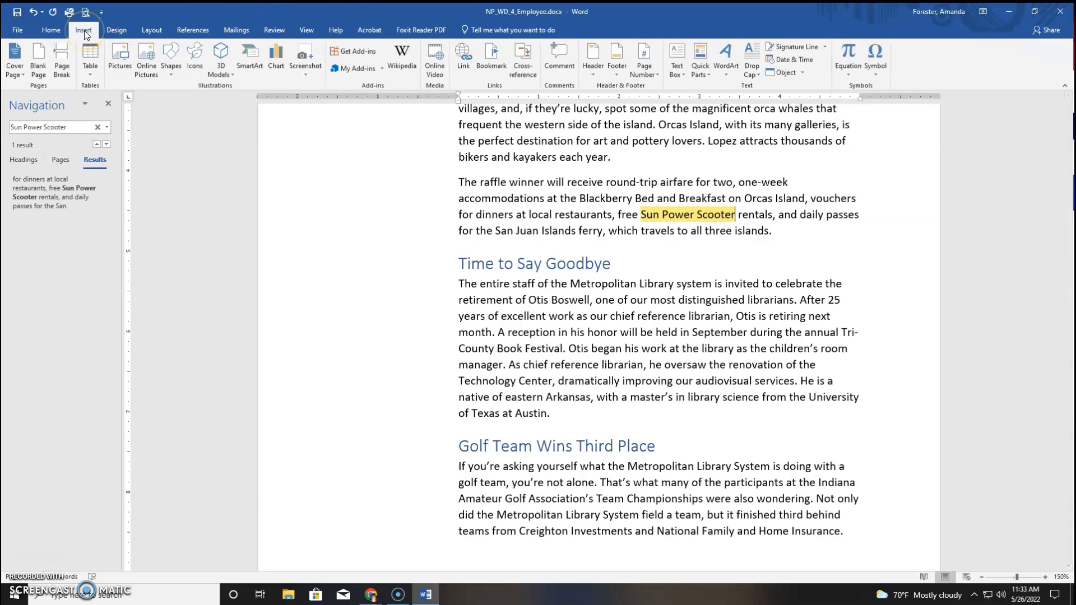
left_click(872, 69)
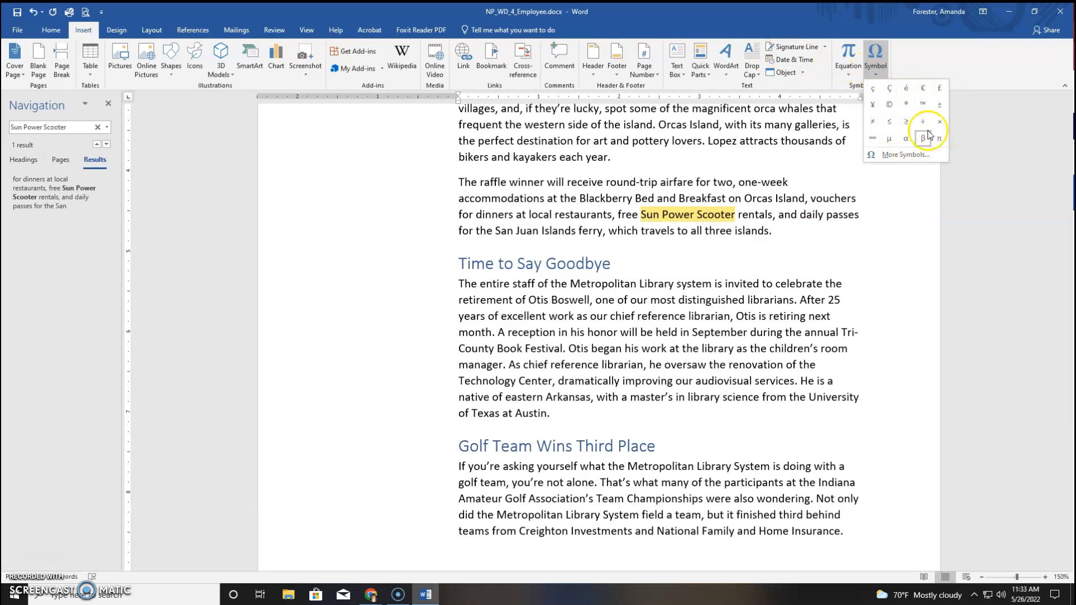
left_click(906, 155)
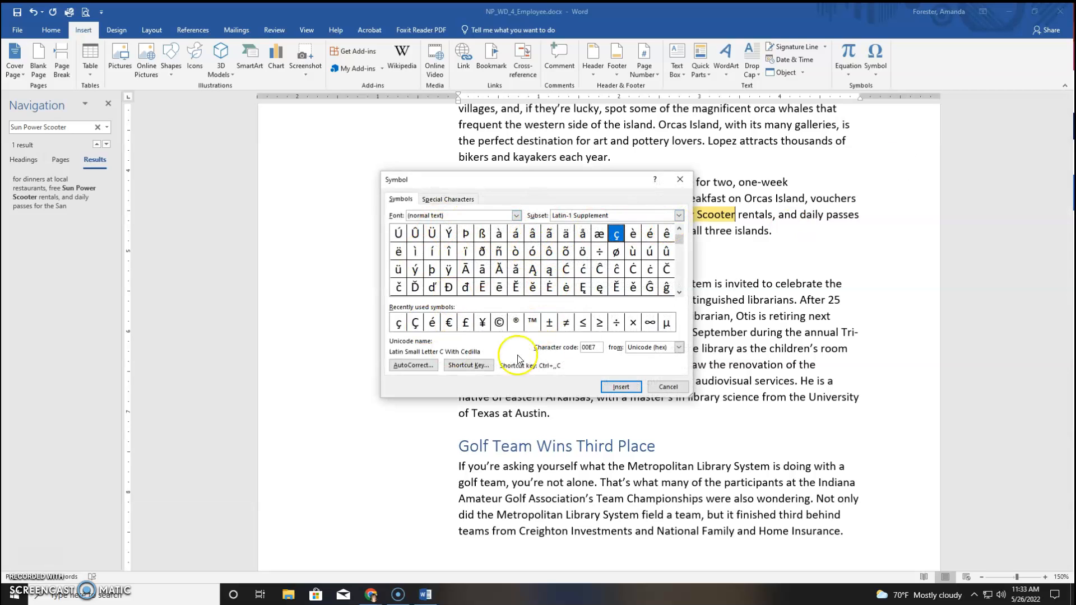
left_click(679, 188)
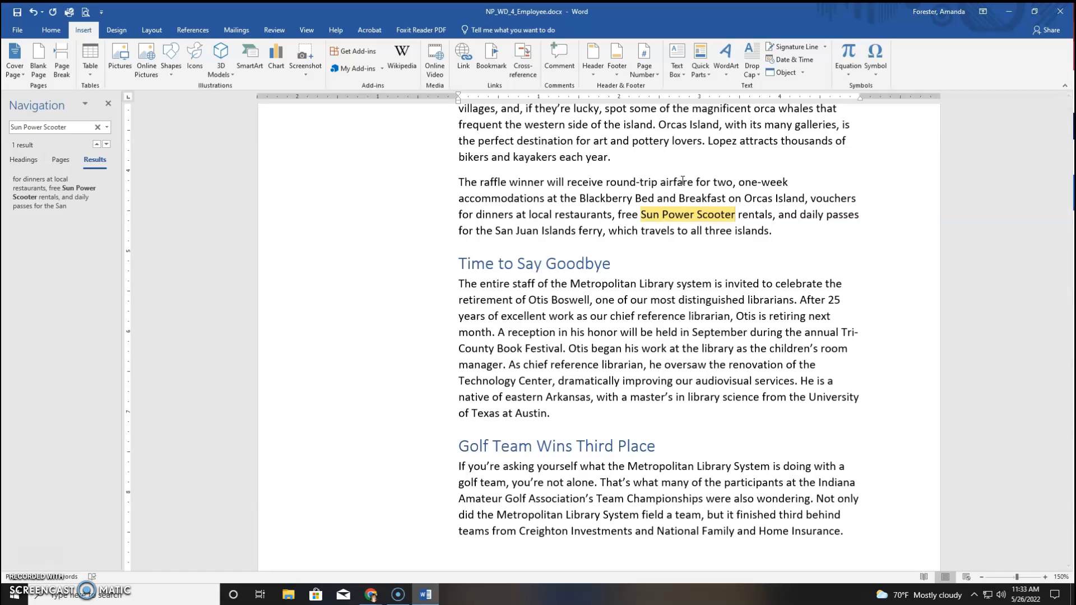
Insert the registered trademark symbol ® directly after "Sun Power Scooter" and inspect it enlarged.
type("(r")
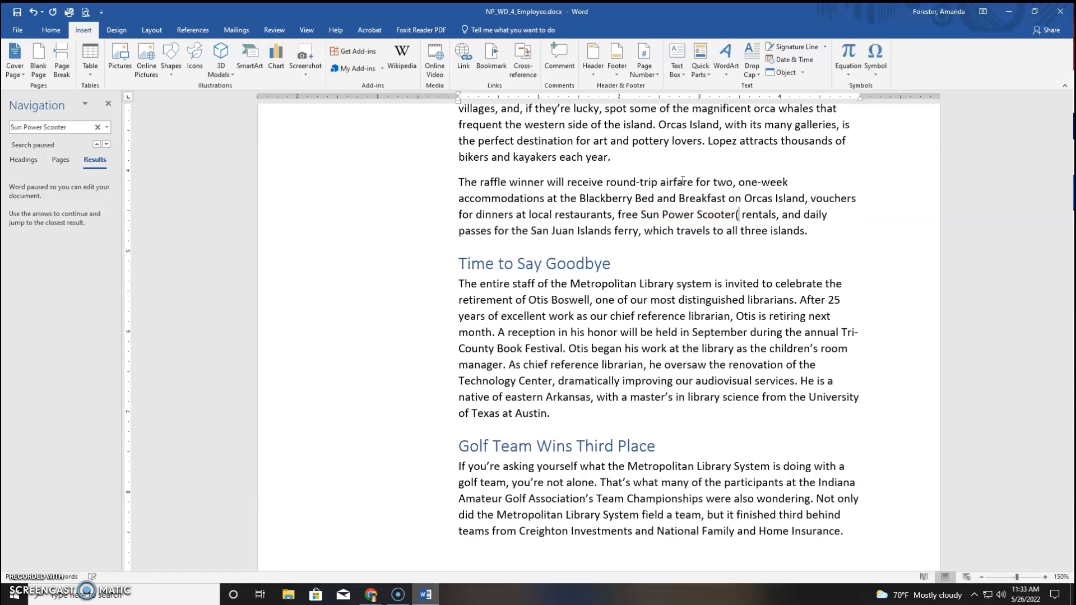
type(")")
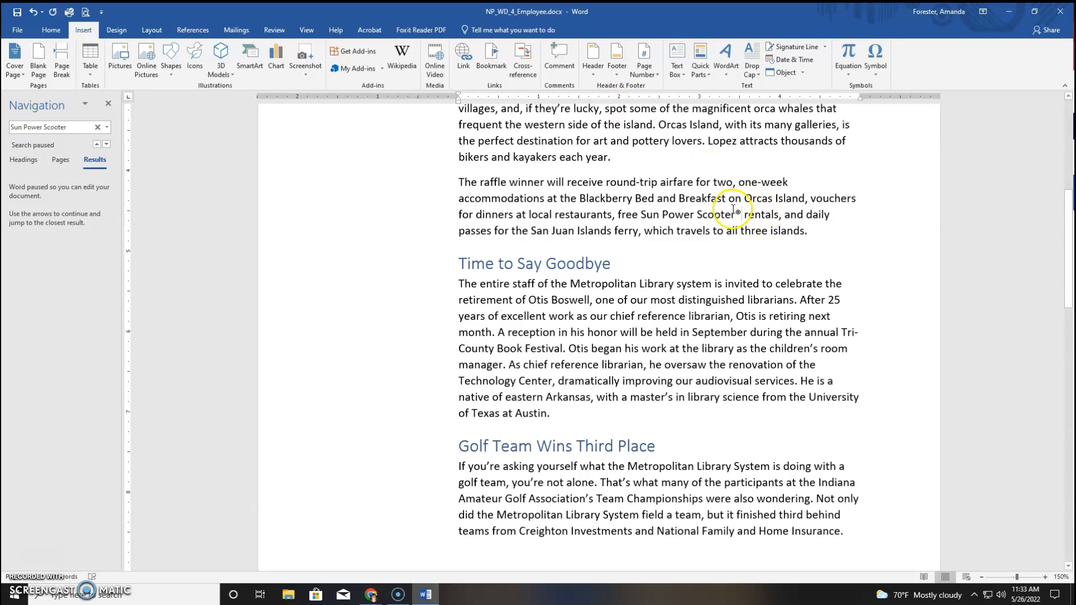
left_click(1043, 576)
left_click(1043, 577)
left_click(1043, 577)
left_click(1044, 576)
mouse_move(736, 215)
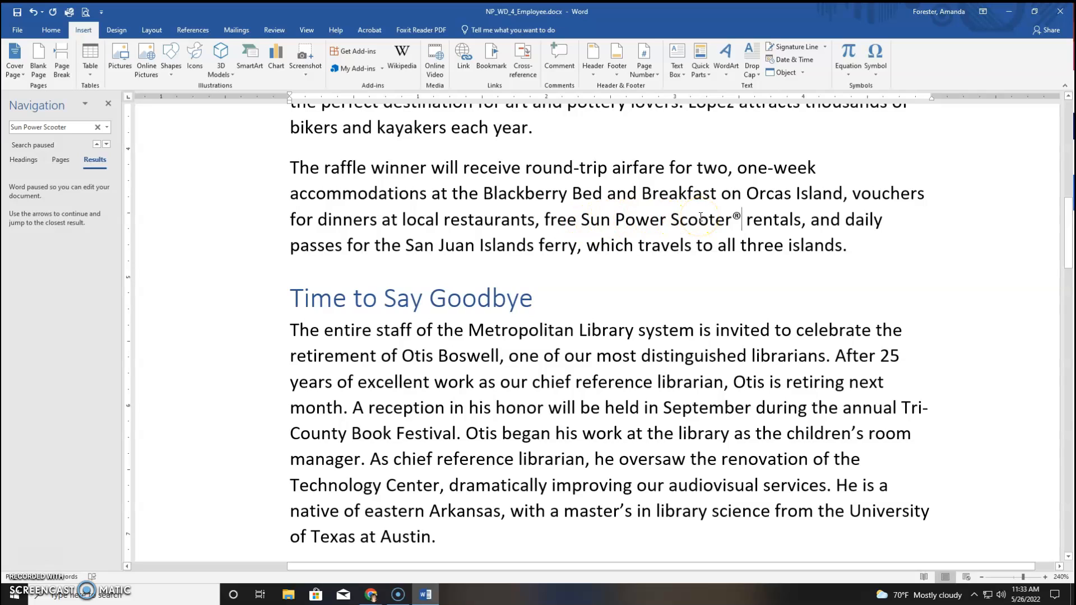
Insert an Ion Sidebar 1 text box on the newsletter's first page.
left_click(981, 577)
left_click(981, 576)
left_click(980, 576)
left_click(981, 577)
scroll(644, 246, "up", 8)
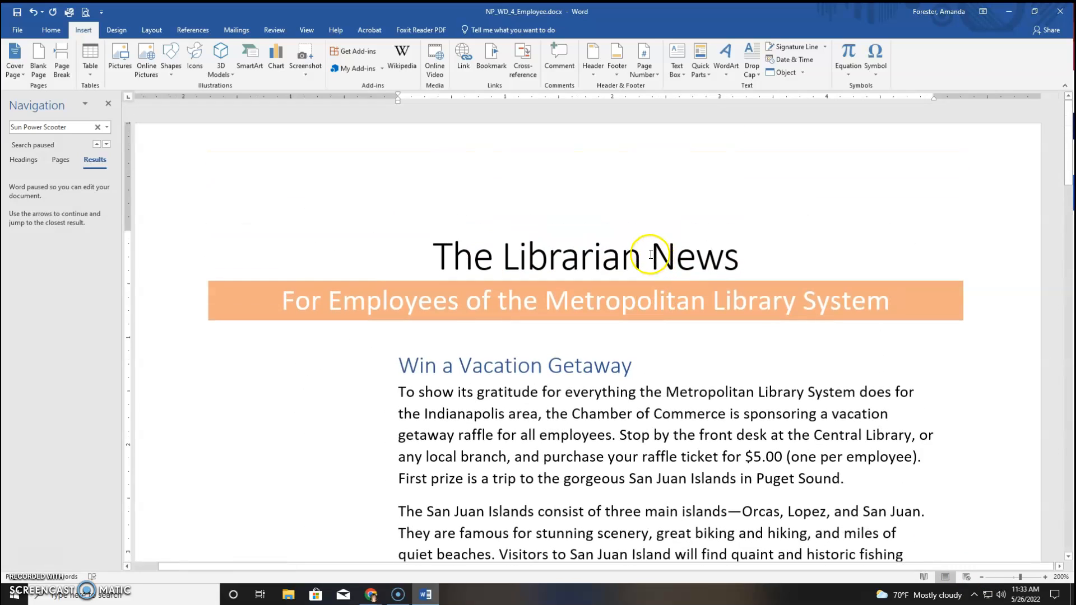
scroll(650, 254, "down", 3)
left_click(981, 576)
left_click(981, 577)
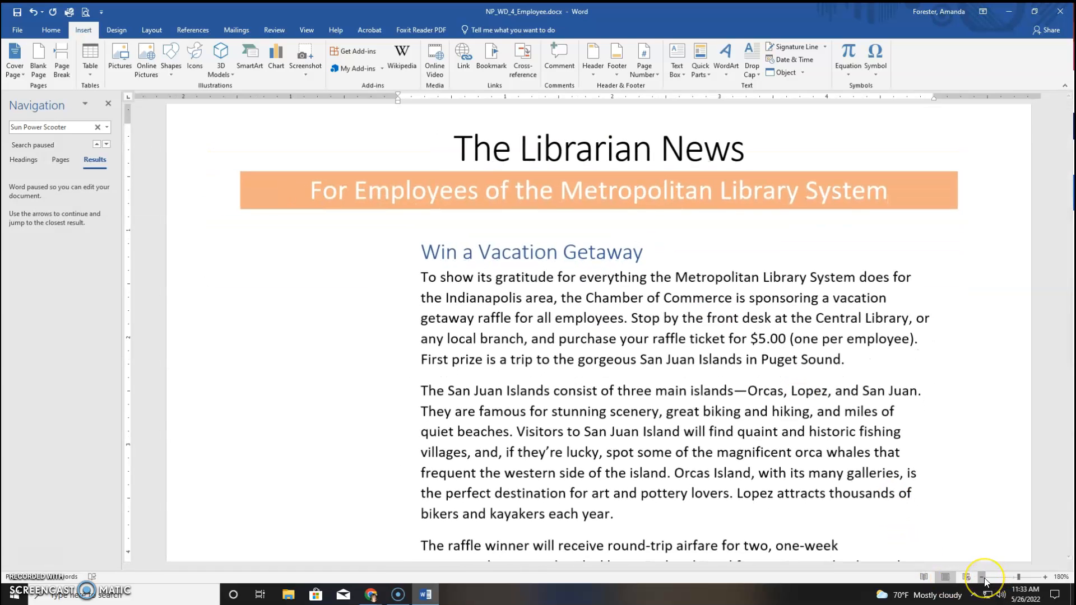
left_click(981, 576)
left_click(980, 577)
left_click(981, 576)
left_click(981, 576)
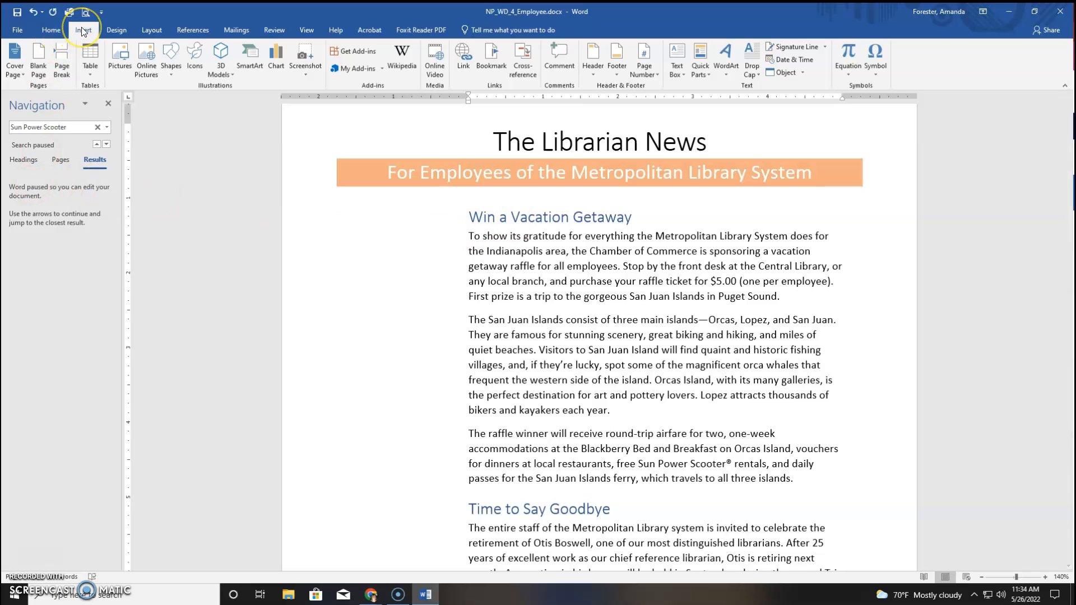
left_click(675, 74)
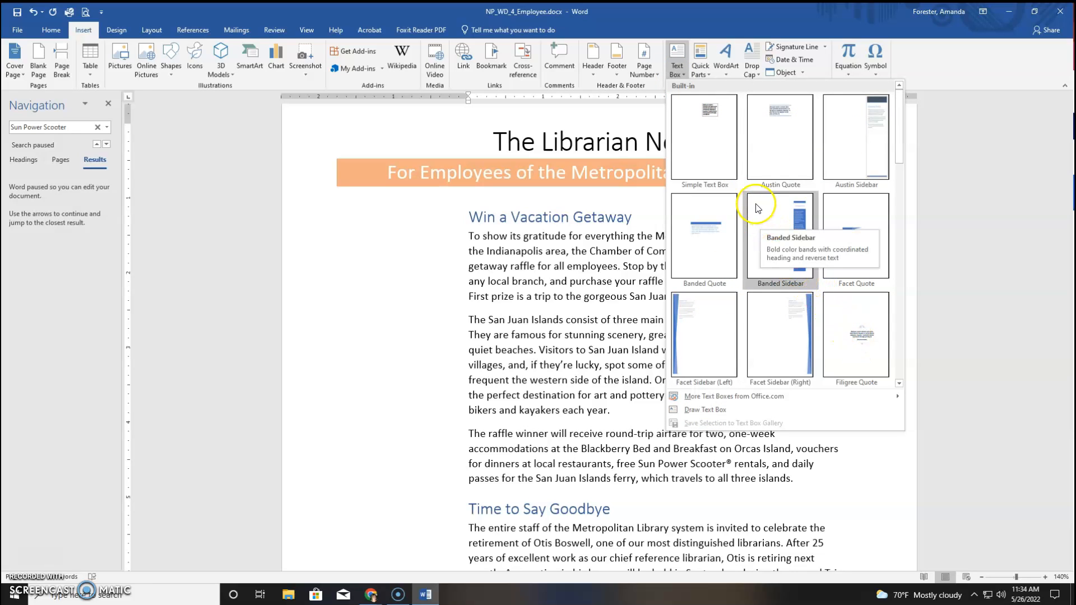
scroll(756, 209, "down", 3)
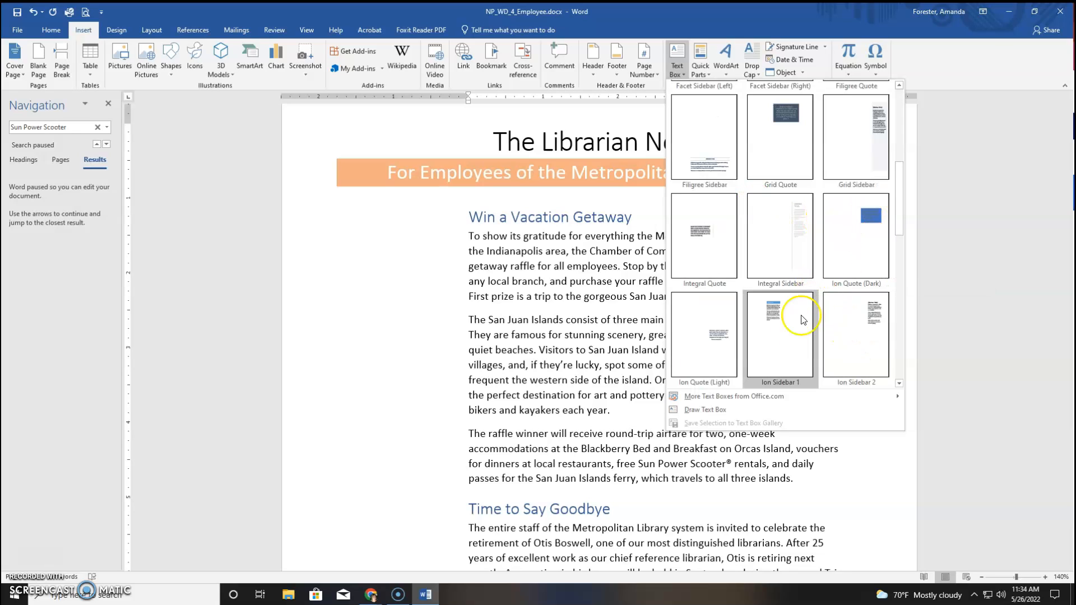
left_click(766, 318)
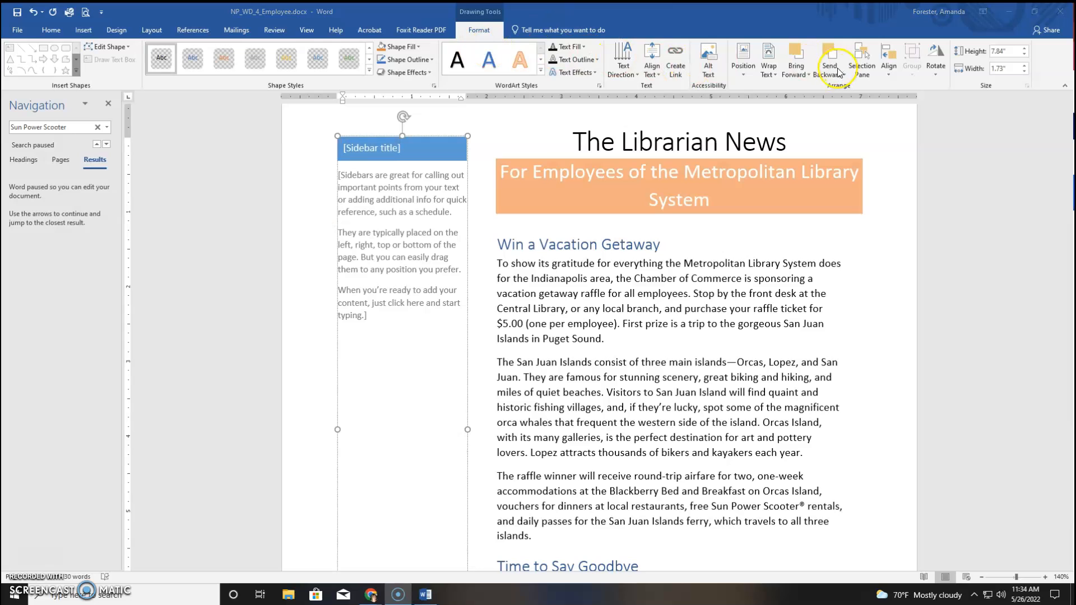
Set the whole sidebar text box's text wrapping to In Front of Text.
left_click(767, 73)
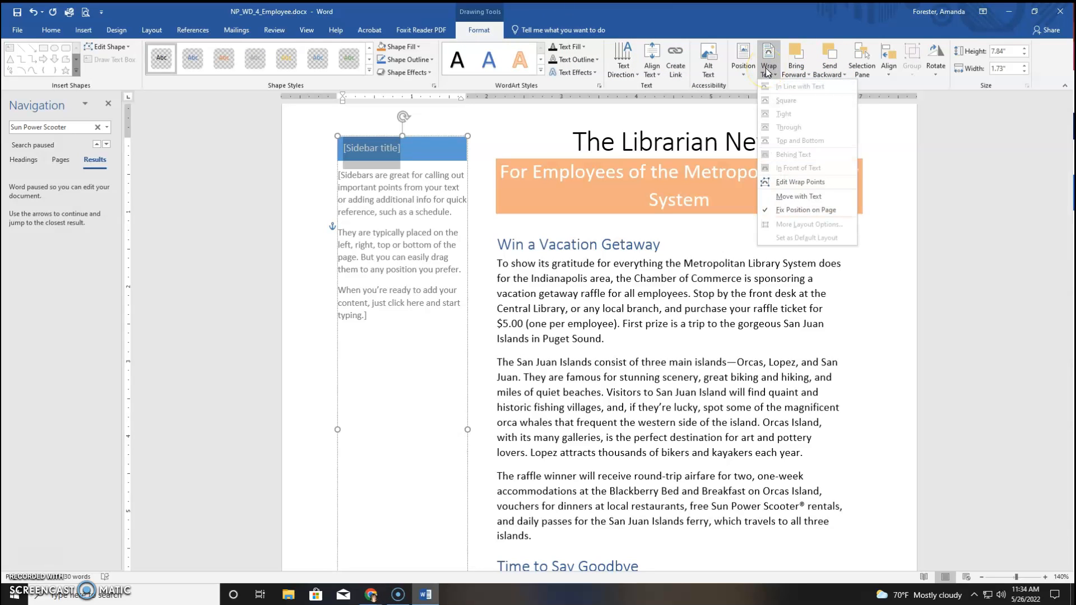
left_click(421, 140)
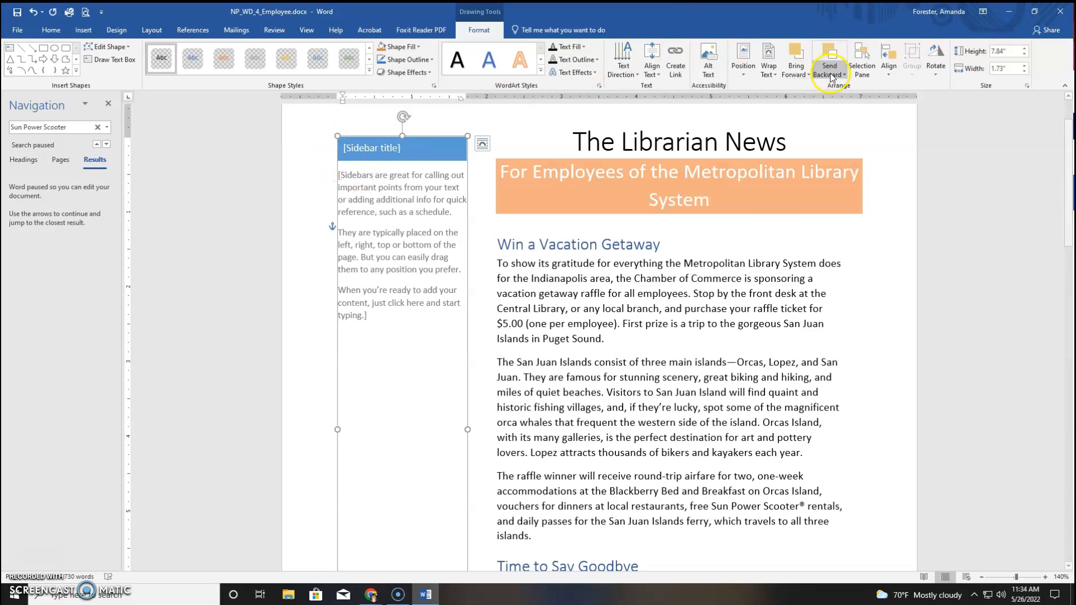
left_click(764, 71)
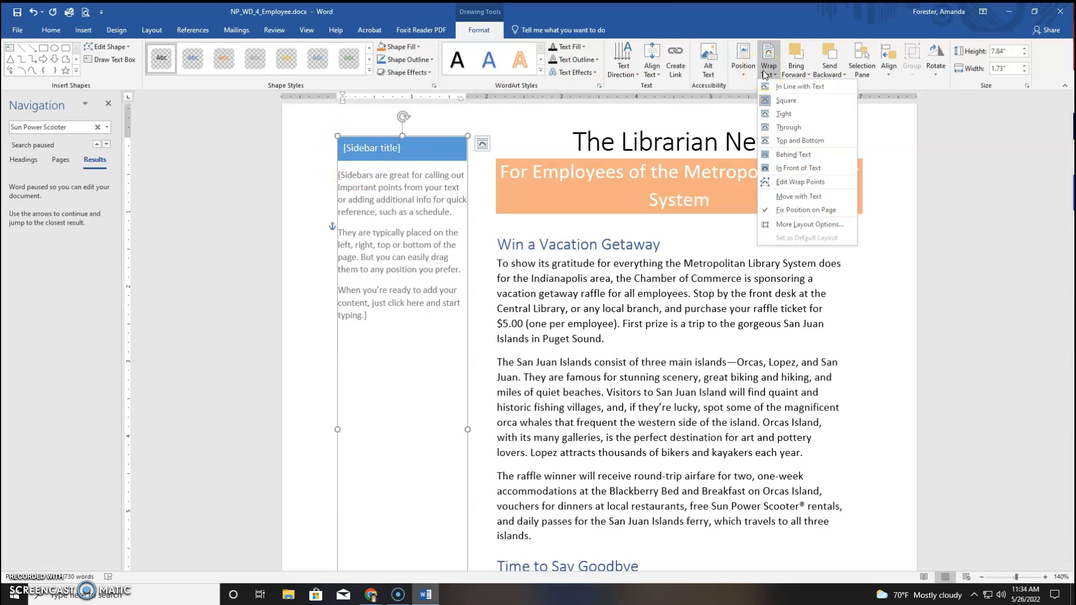
left_click(791, 170)
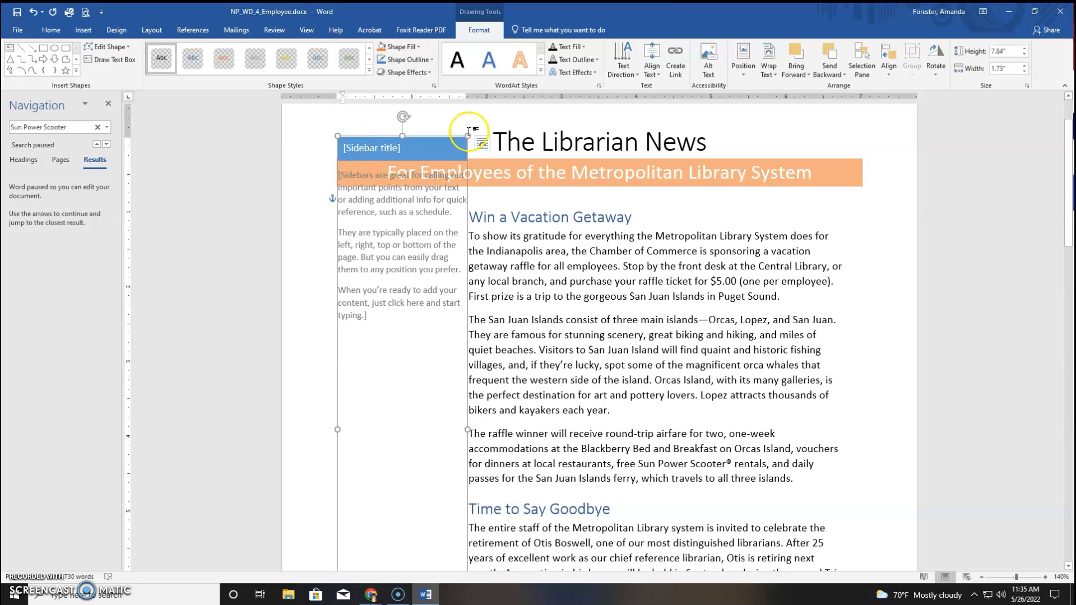
Resize the sidebar text box to a height of 4.3" and a width of 1.5".
left_click(1013, 52)
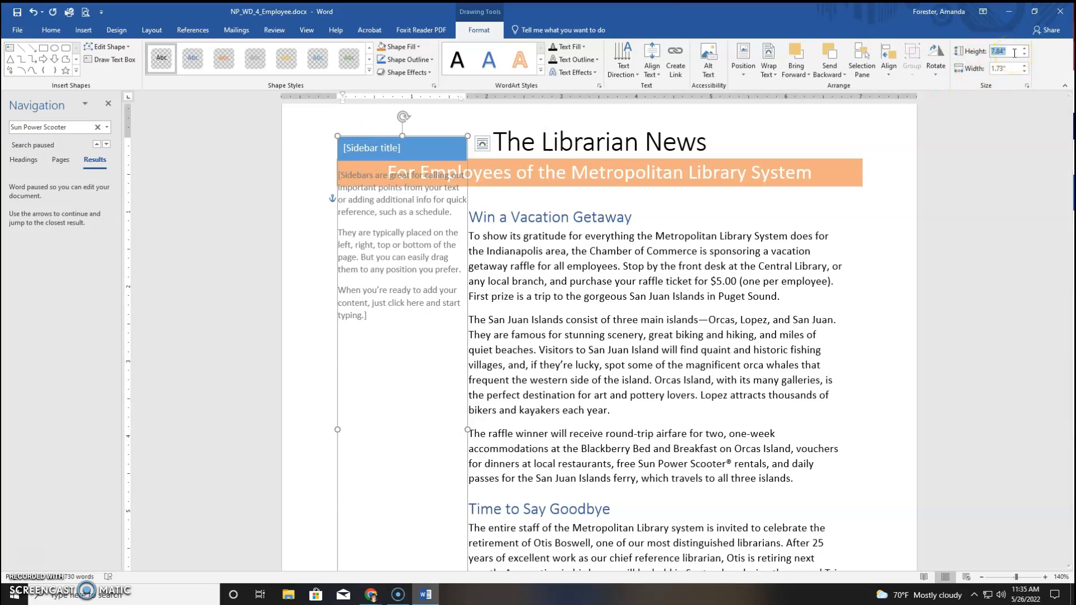
type("4.3")
left_click(1015, 66)
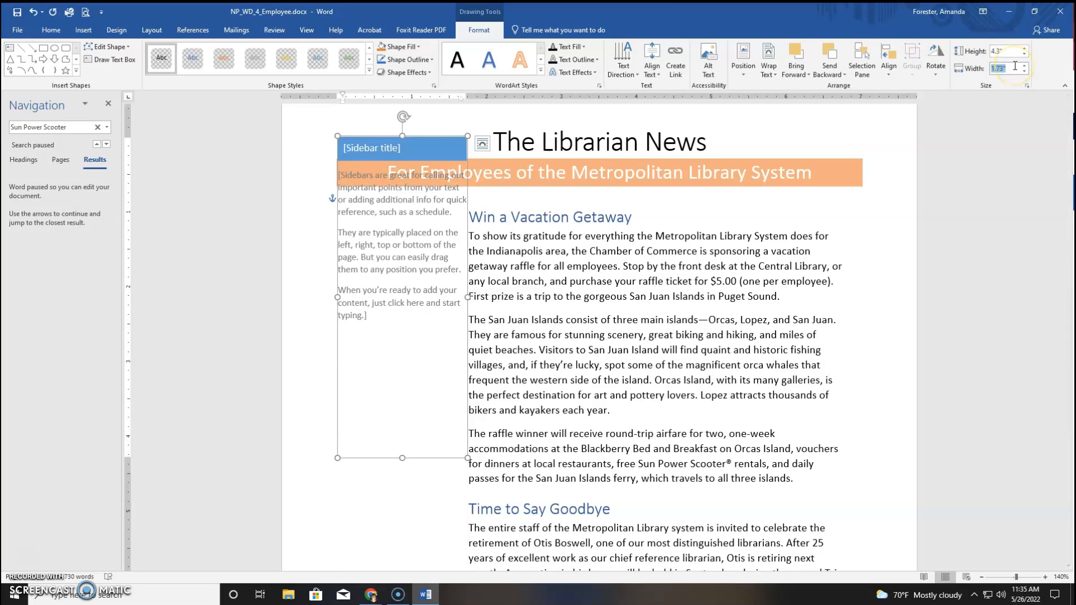
type("1.5")
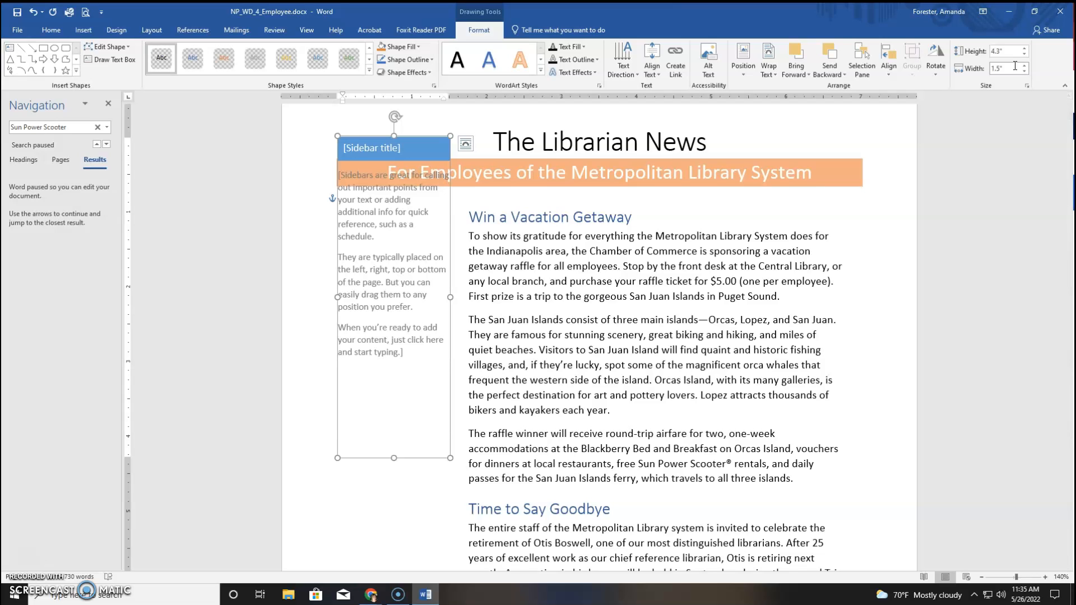
Move the sidebar below the orange banner, aligned with the left margin and level with the "Win a Vacation Getaway" heading.
left_click_drag(364, 140, 365, 212)
left_click(492, 217)
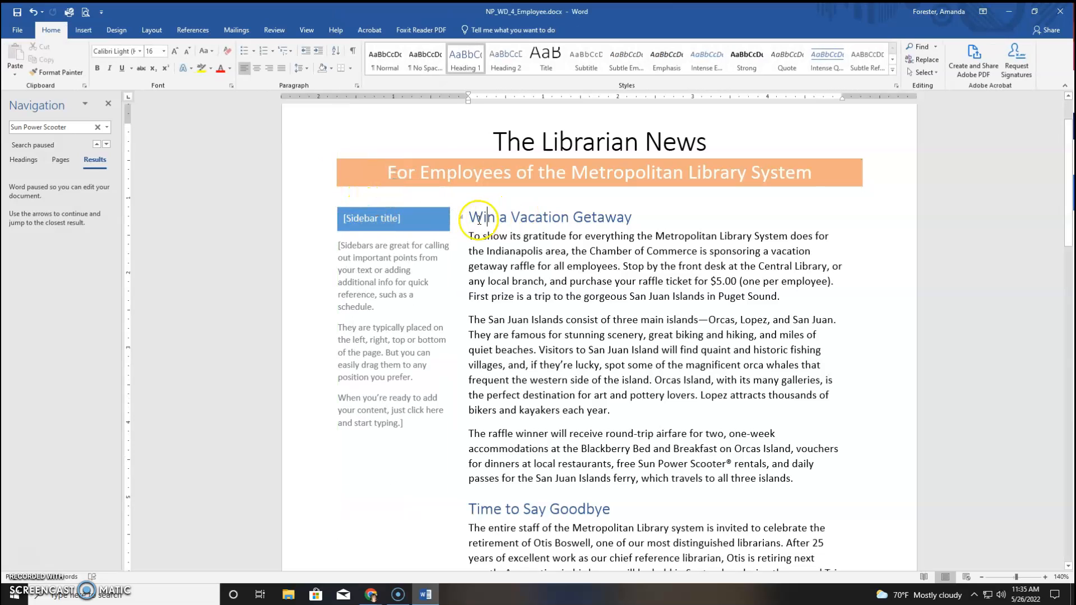
left_click(359, 212)
left_click(359, 212)
left_click_drag(344, 207, 348, 210)
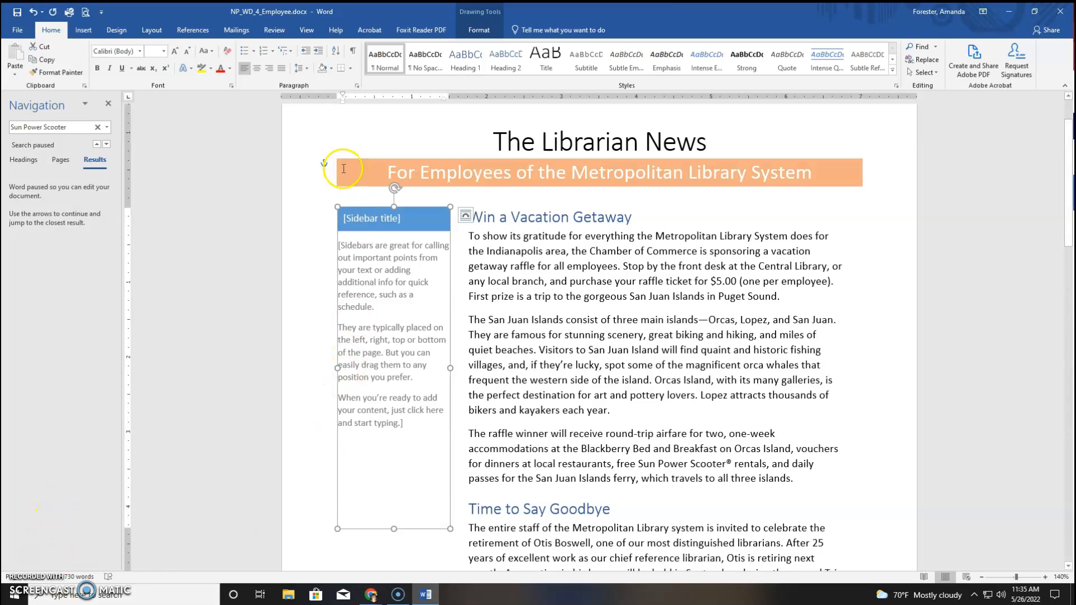
left_click_drag(349, 216, 352, 216)
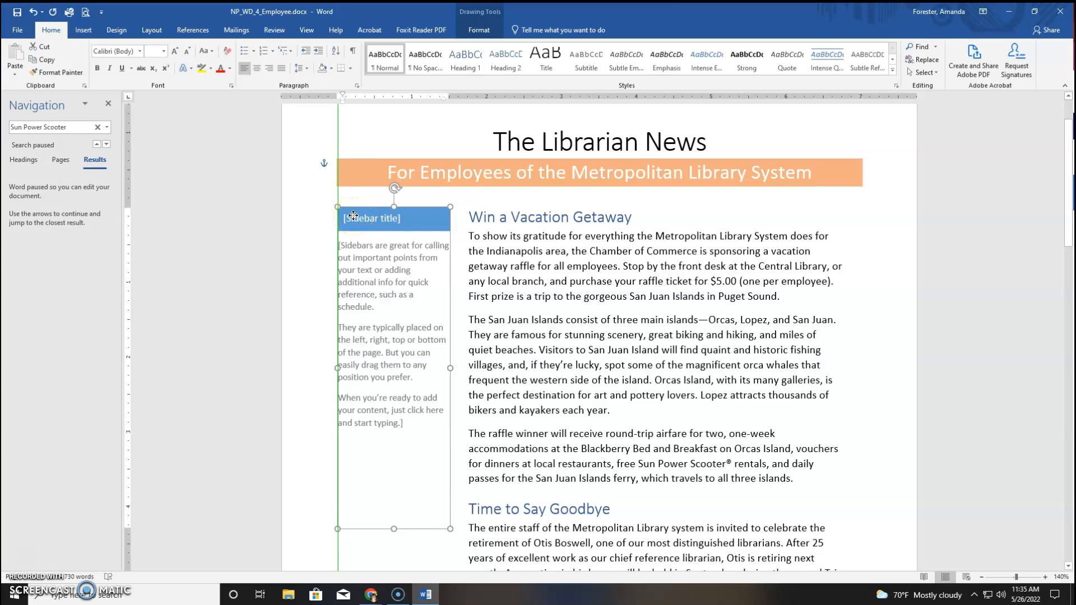
left_click_drag(353, 216, 354, 217)
Check the sidebar's layout options for text wrapping and fixed position on the page.
left_click(466, 215)
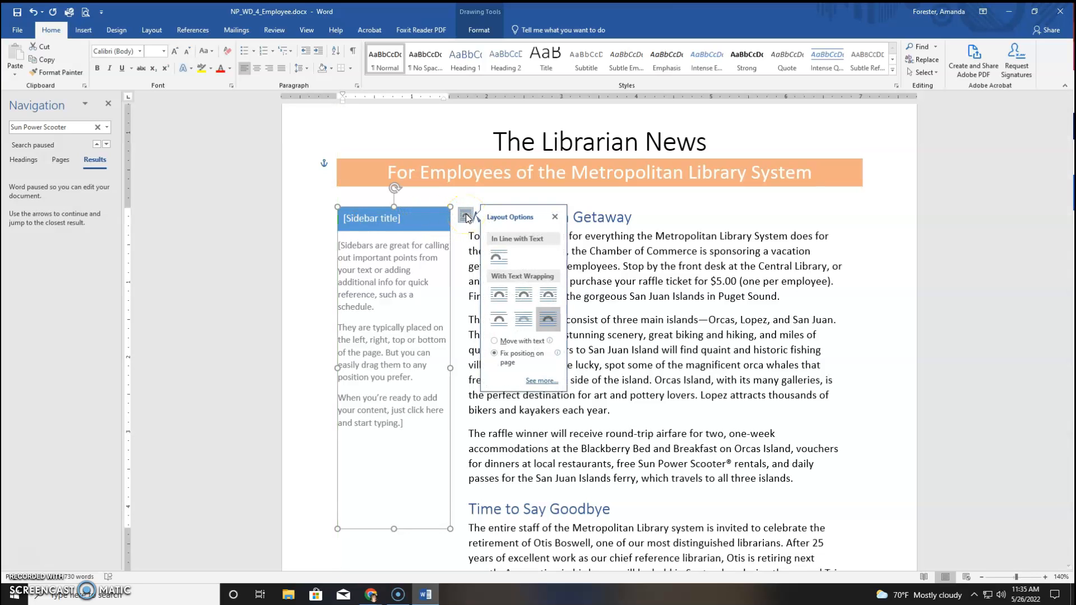
left_click(511, 360)
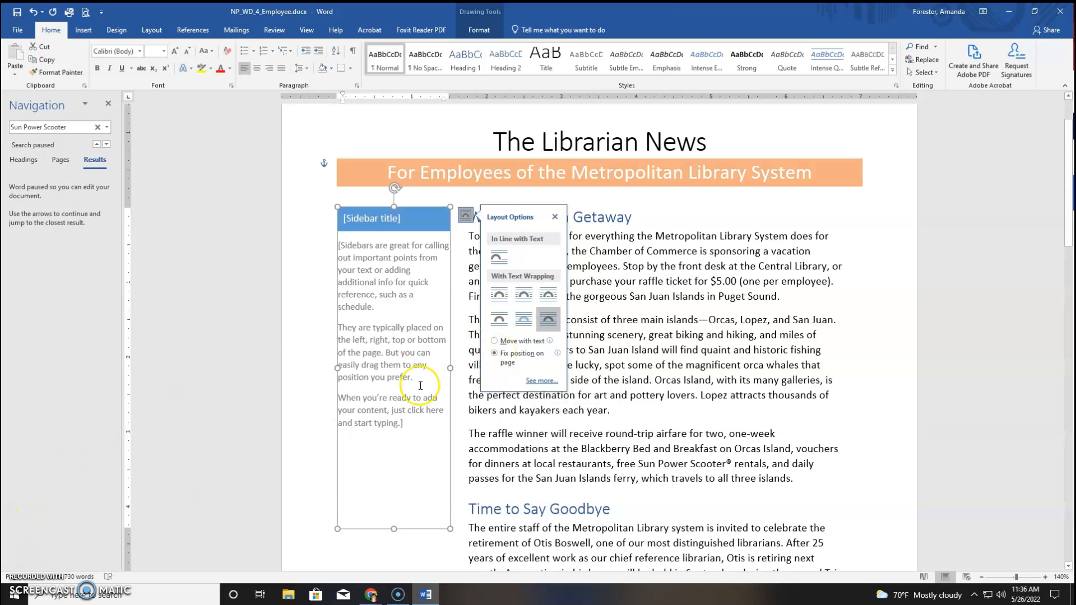
left_click(521, 301)
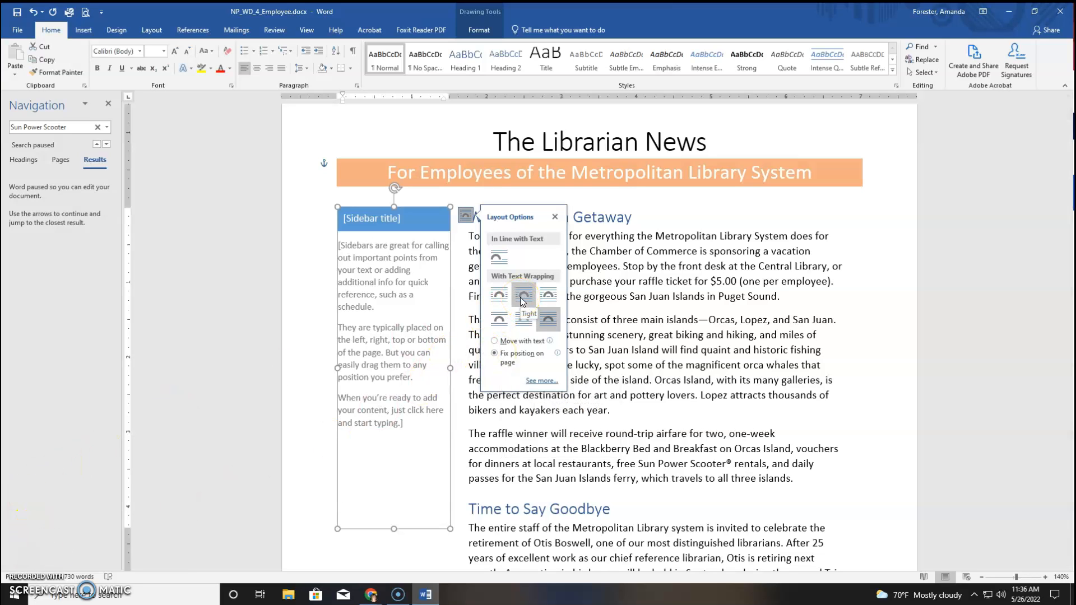
Enter "Summer Schedule" as the sidebar title and delete the placeholder body text below it.
left_click(367, 220)
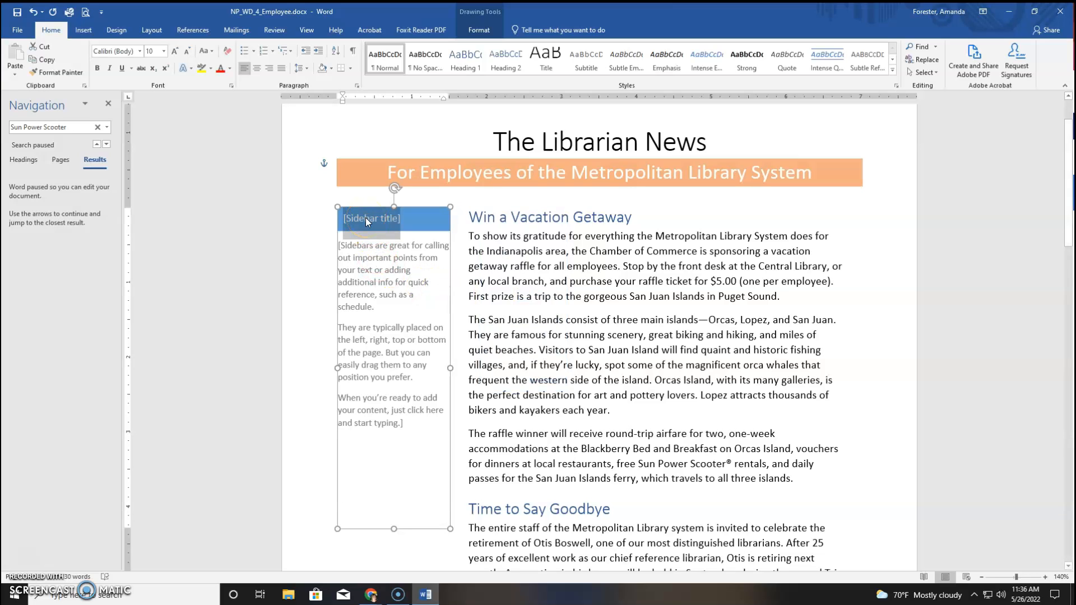
type("Summer Schedule")
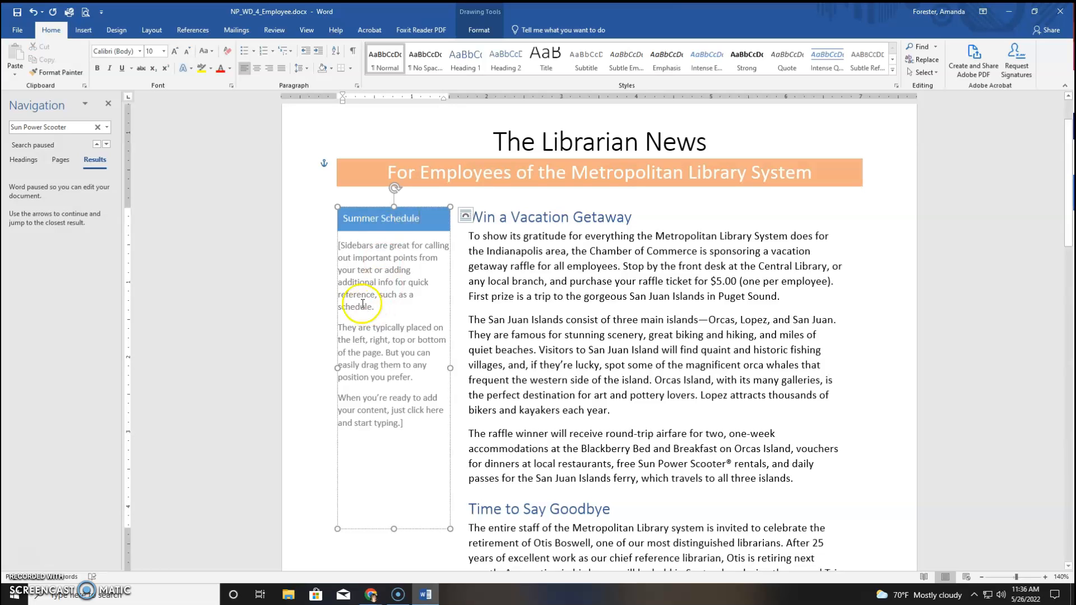
left_click(353, 258)
key("Delete")
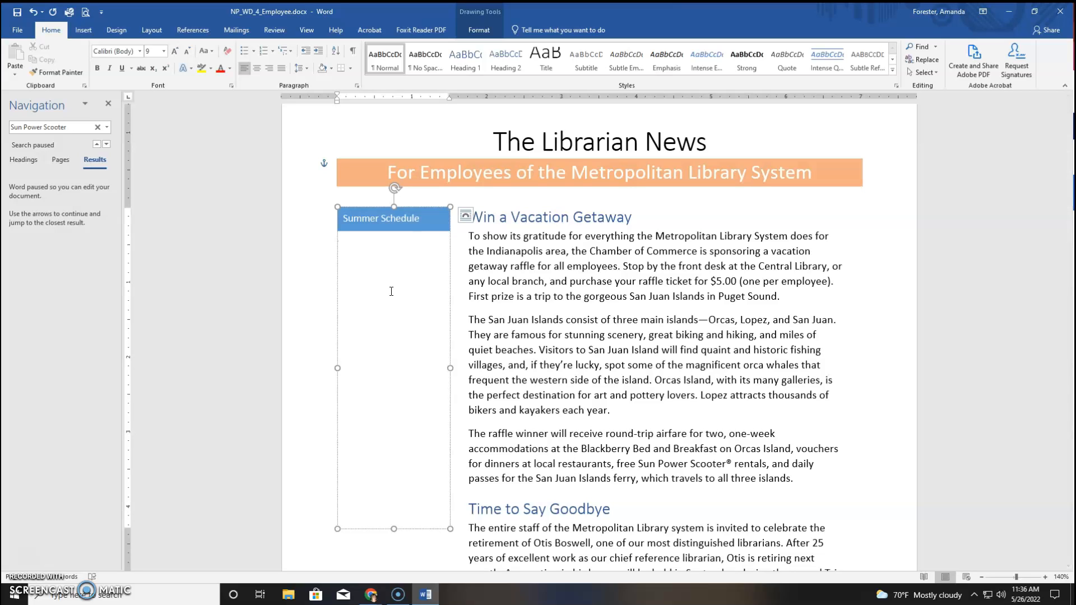
Insert the text of Support_WD_4_Schedule.docx from the Word 4 Review folder into the body of the Summer Schedule sidebar.
left_click(83, 30)
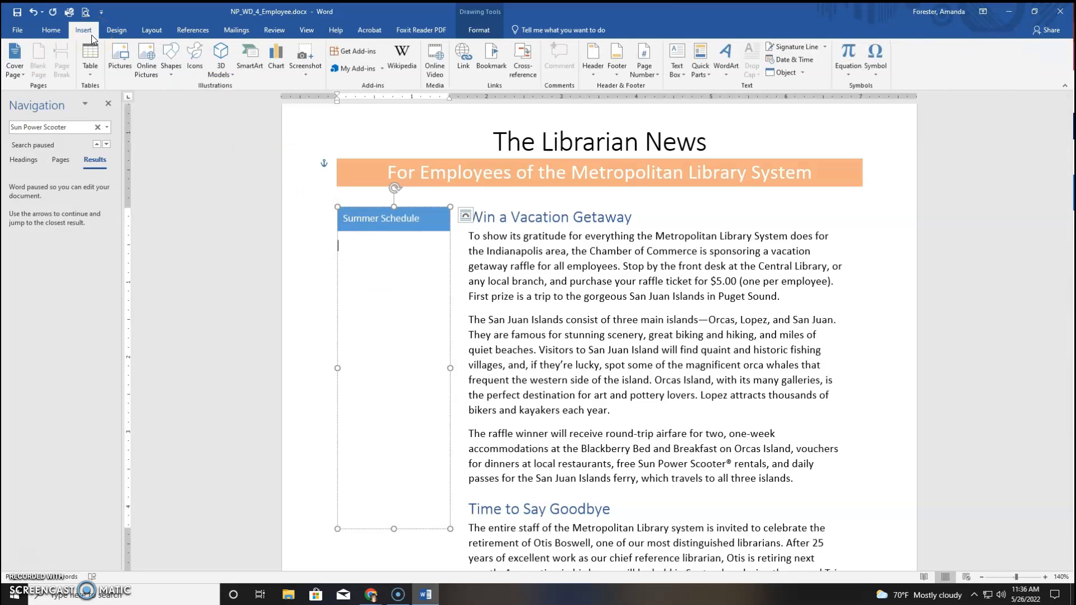
left_click(804, 73)
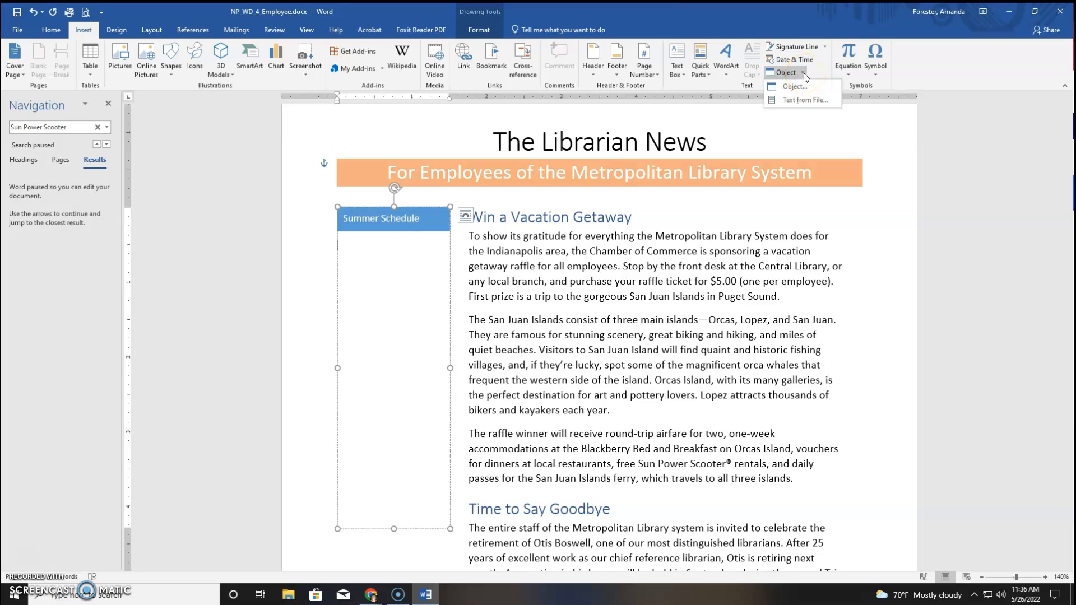
left_click(790, 100)
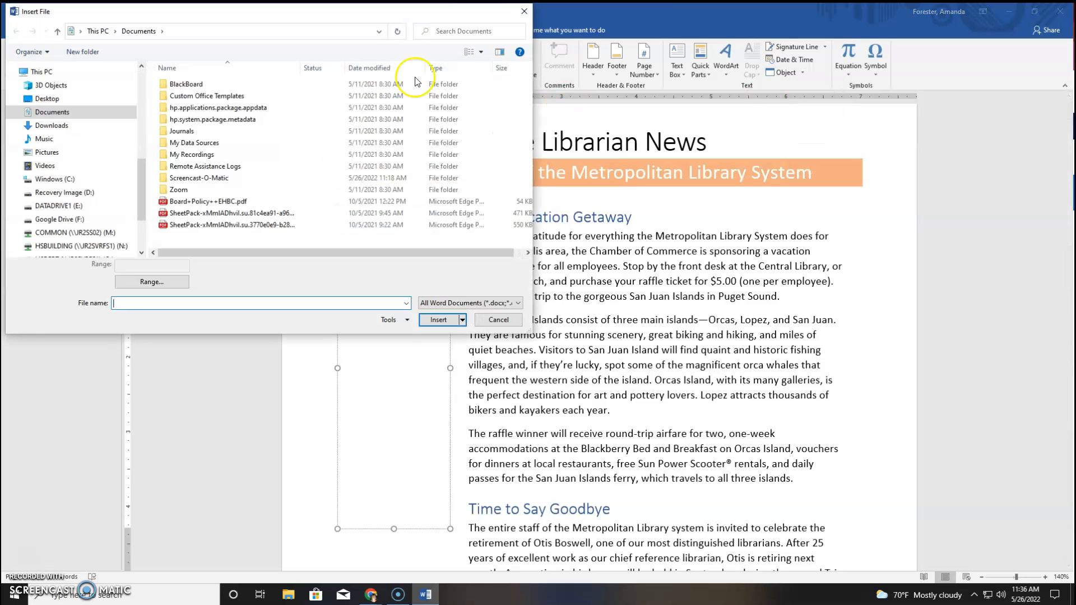
left_click_drag(204, 12, 256, 39)
left_click_drag(192, 204, 194, 155)
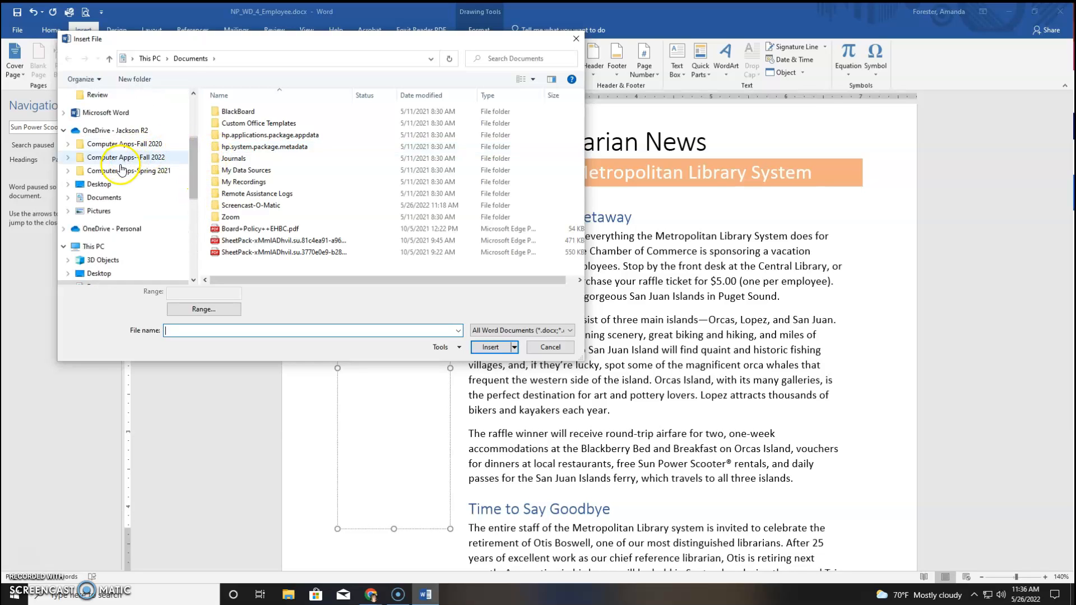
left_click(112, 130)
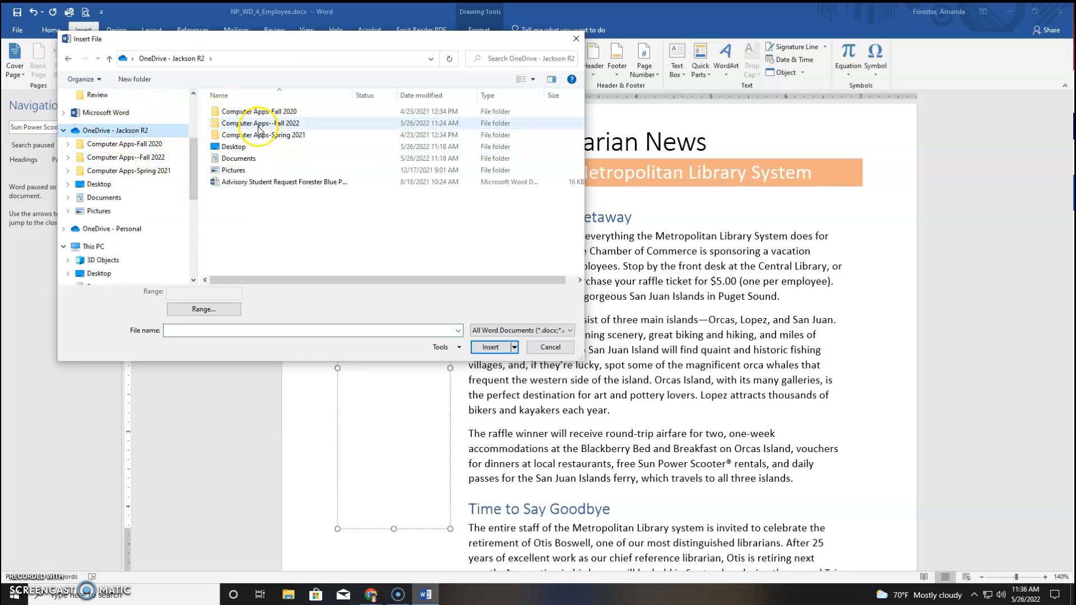
double_click(258, 126)
left_click(229, 112)
right_click(230, 111)
left_click(238, 119)
double_click(234, 146)
double_click(238, 111)
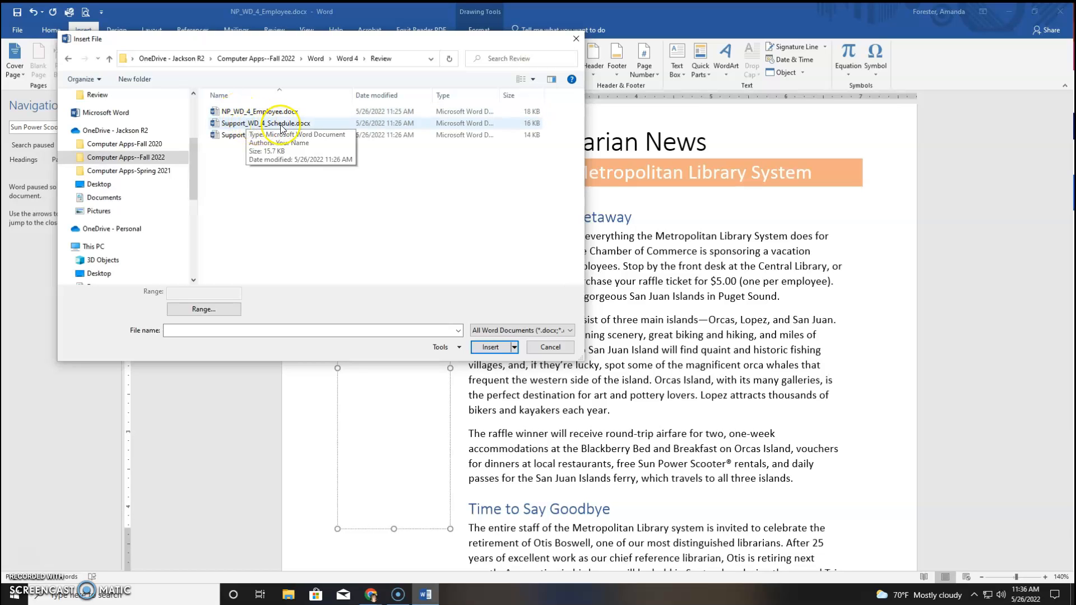
left_click(268, 126)
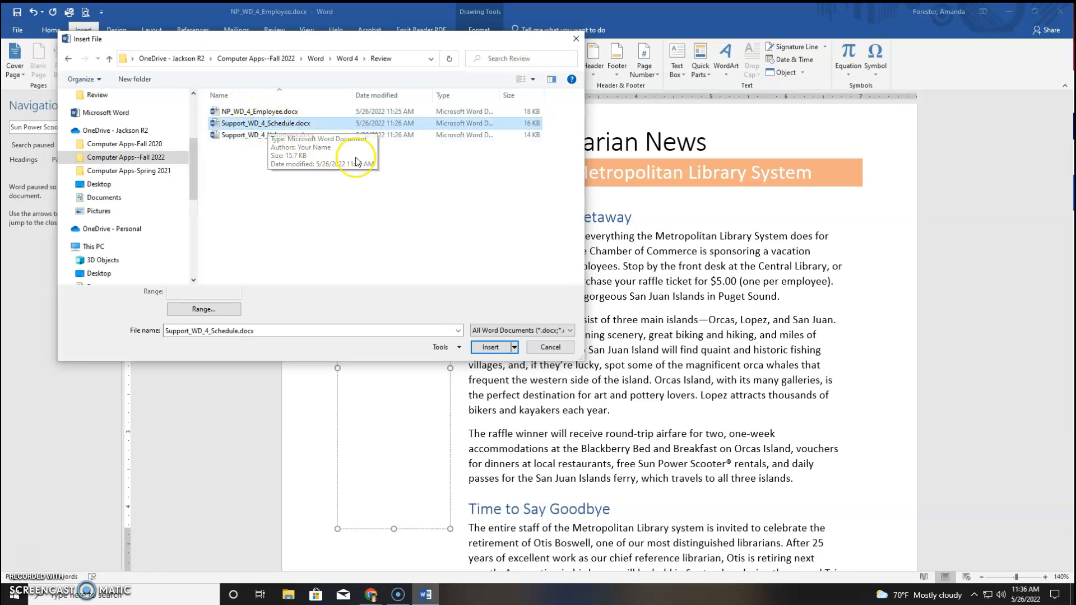
left_click(491, 349)
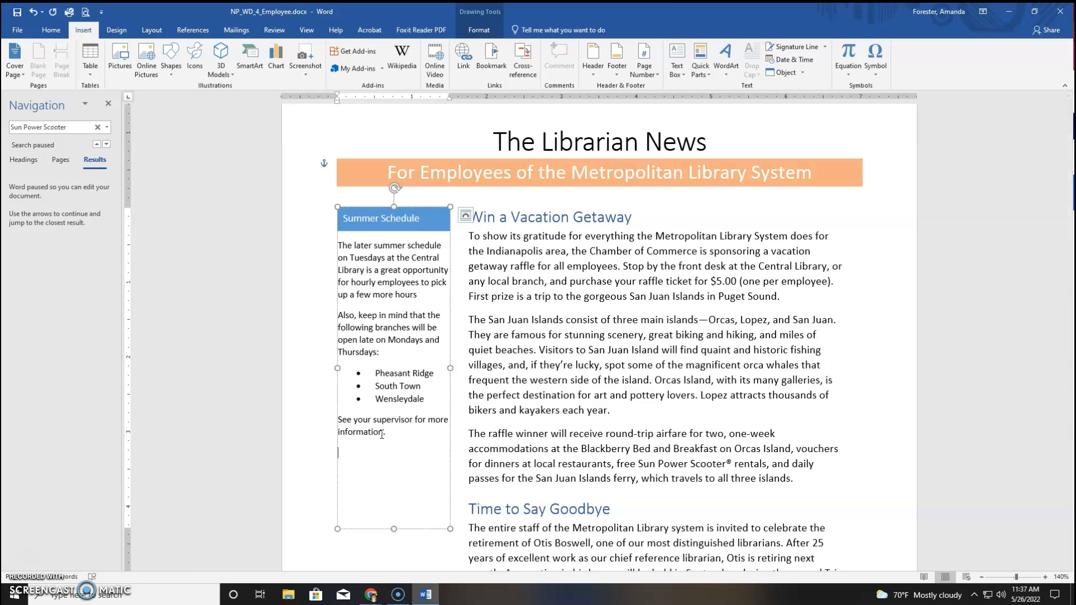
Check the formatting marks and delete the empty paragraph at the end of the sidebar text.
left_click(50, 30)
left_click(352, 53)
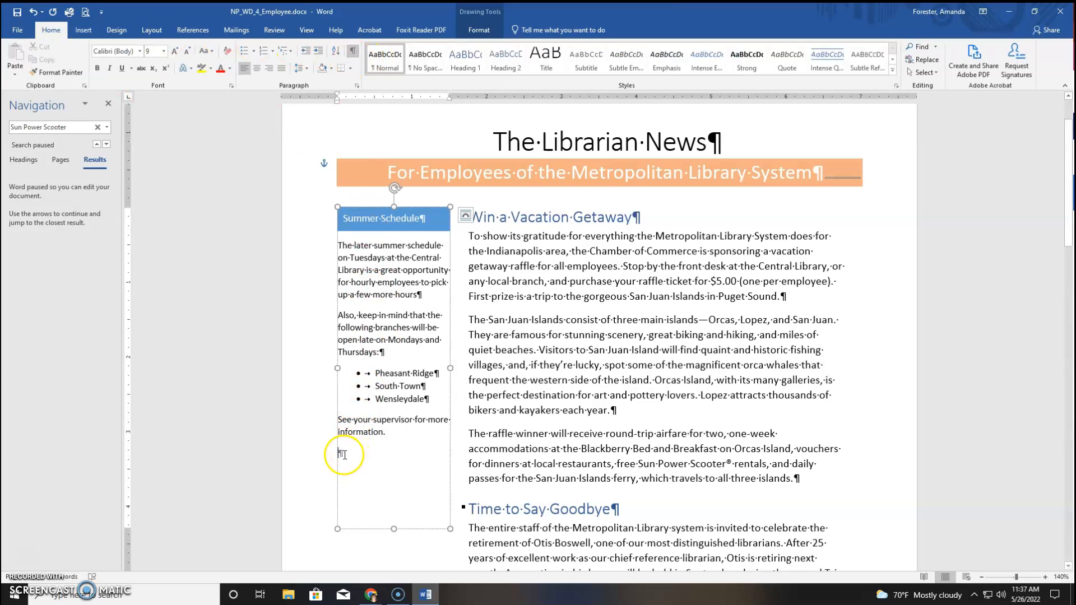
left_click(353, 53)
key("BackSpace")
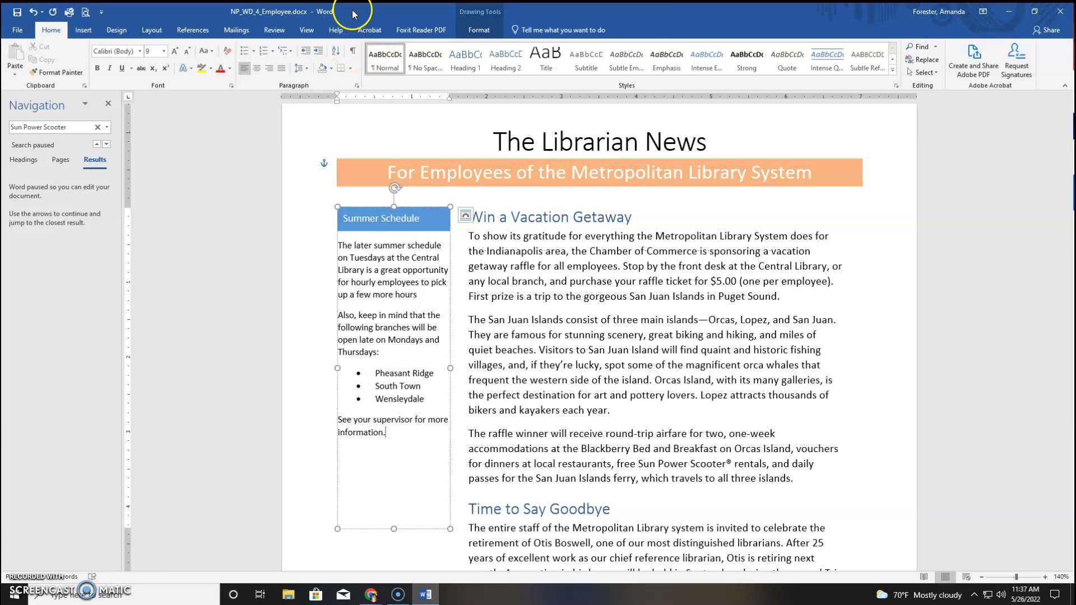
Set all text in the Summer Schedule sidebar, including its title, to 11 pt.
left_click(346, 218)
left_click_drag(346, 218, 413, 429)
left_click(158, 53)
type("11")
key("Return")
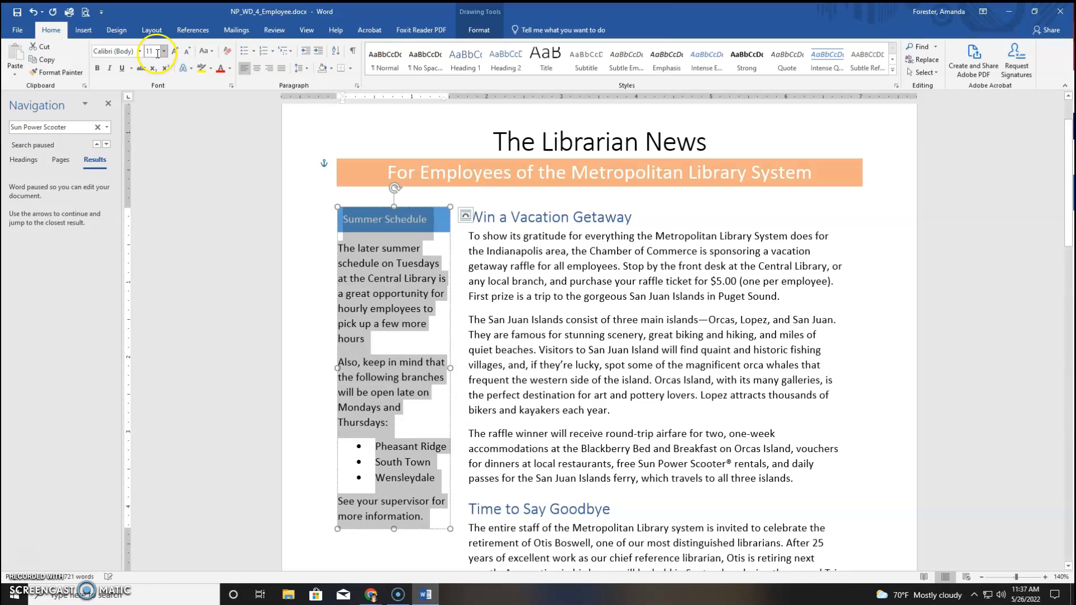
left_click(408, 292)
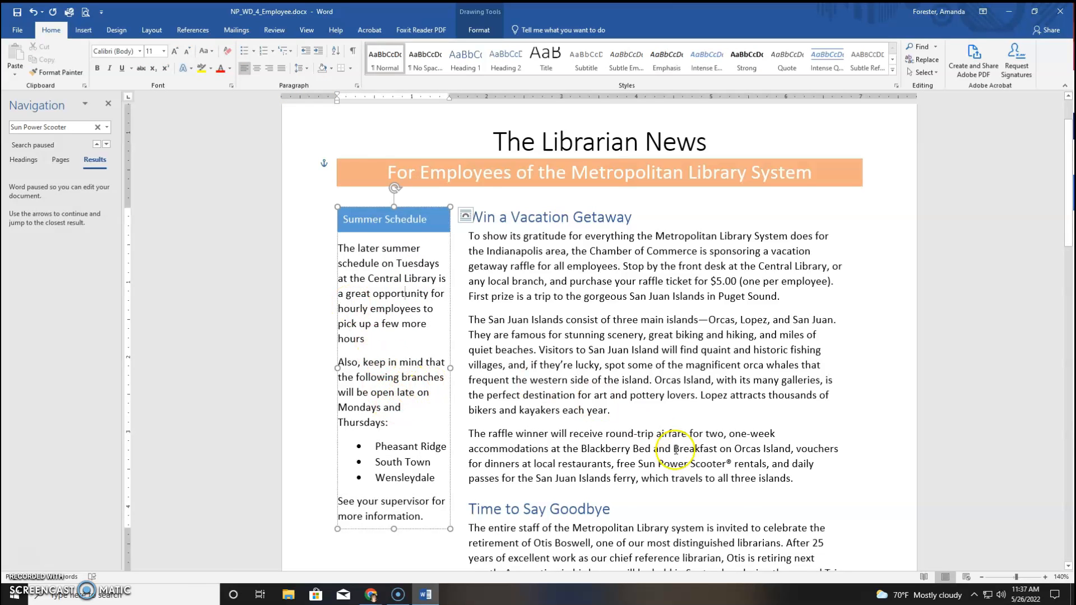
Draw a text box about 2.86" high and 1.69" wide below the Summer Schedule sidebar.
scroll(673, 448, "down", 2)
left_click(982, 578)
left_click(982, 577)
left_click(981, 577)
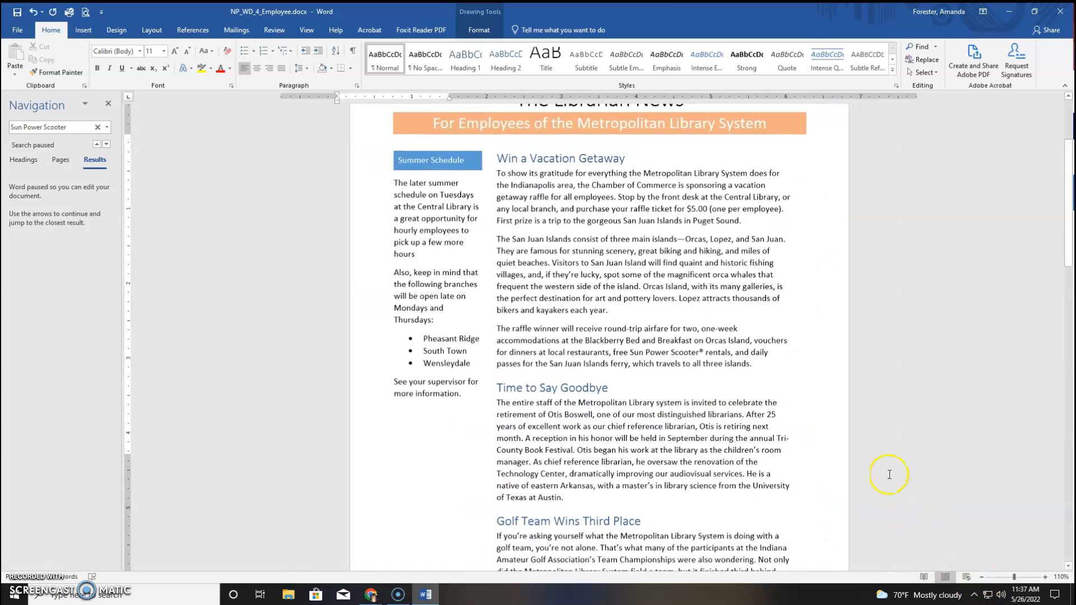
scroll(1018, 468, "up", 2)
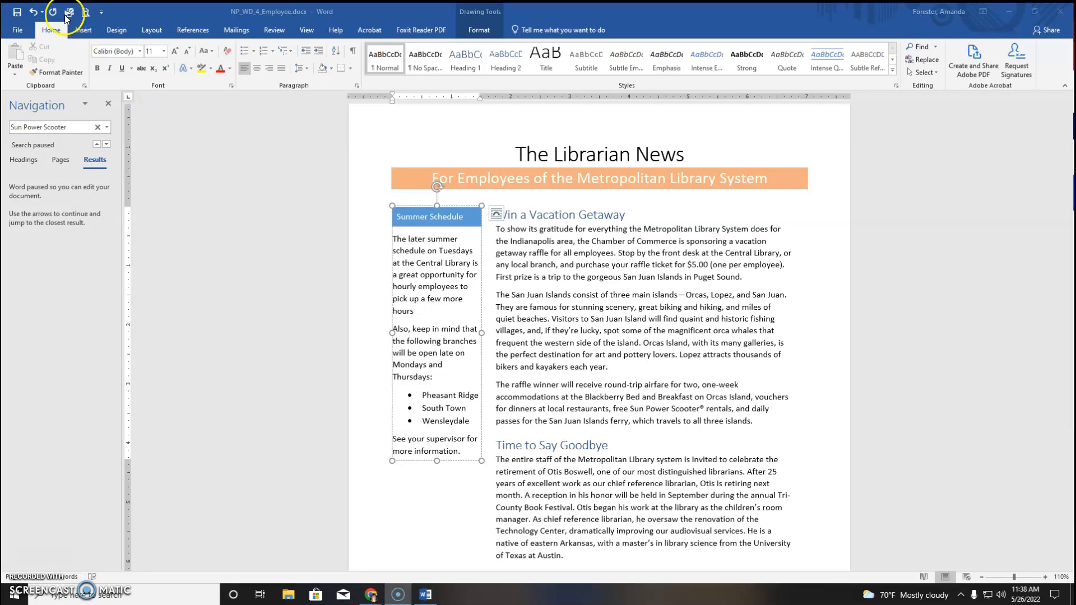
left_click(85, 31)
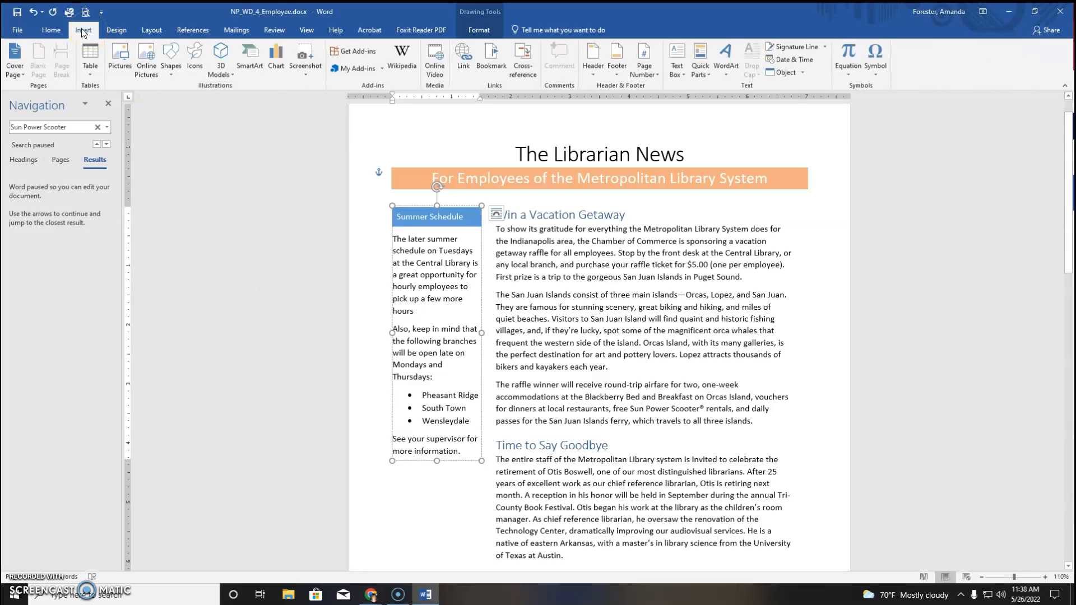
left_click(676, 62)
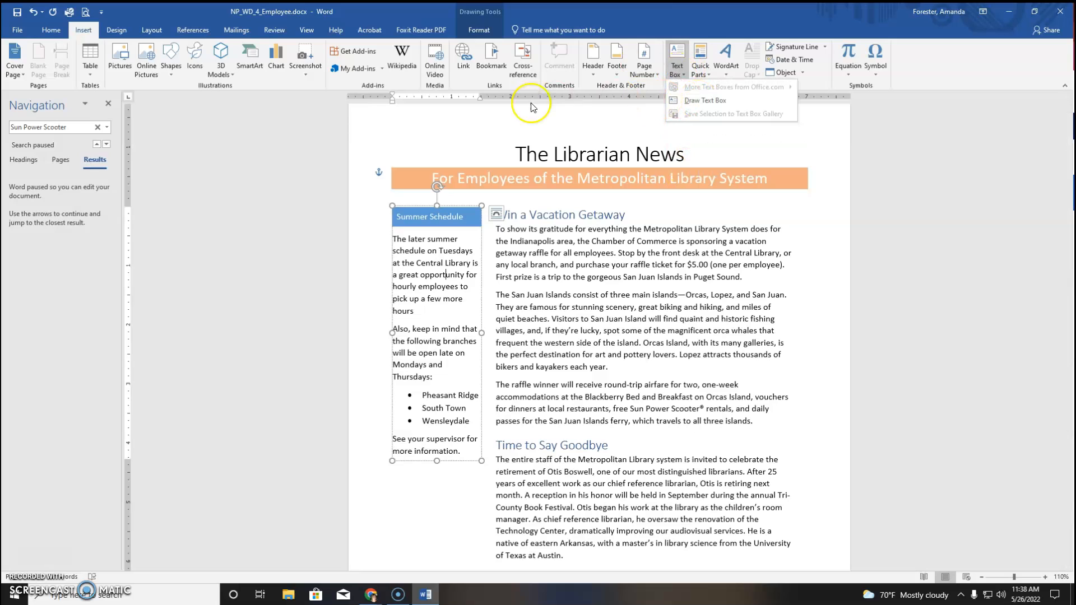
left_click(170, 67)
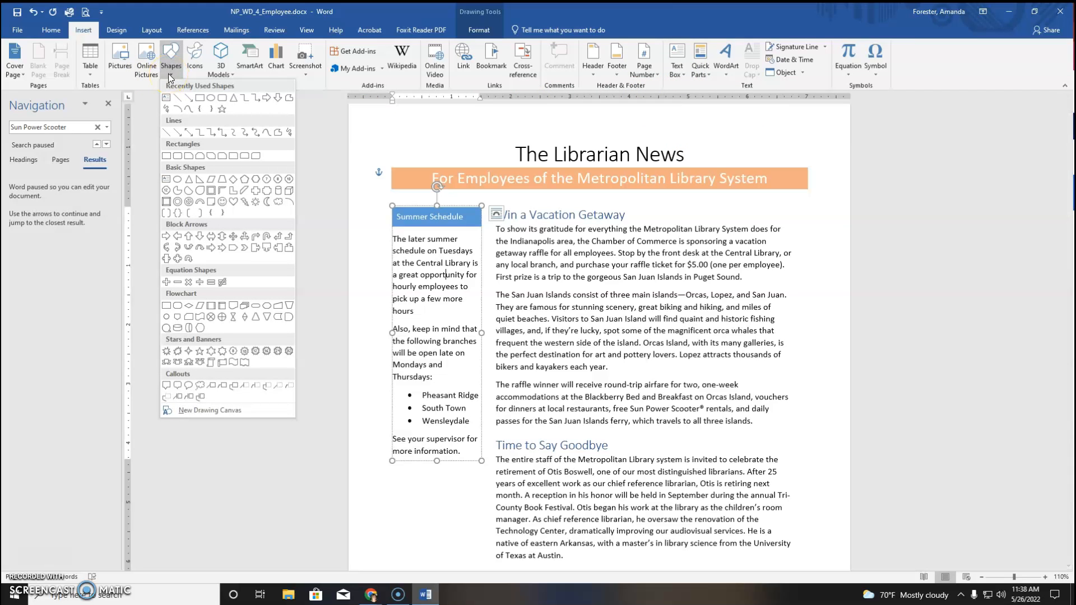
left_click(168, 99)
left_click(166, 180)
left_click(166, 184)
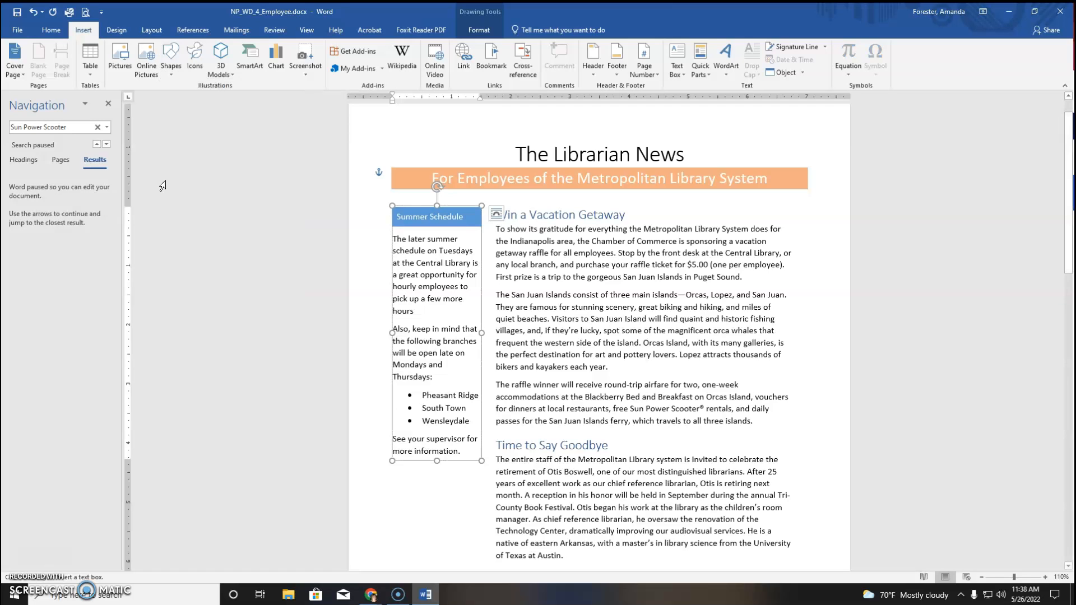
scroll(392, 504, "down", 2)
scroll(392, 504, "down", 3)
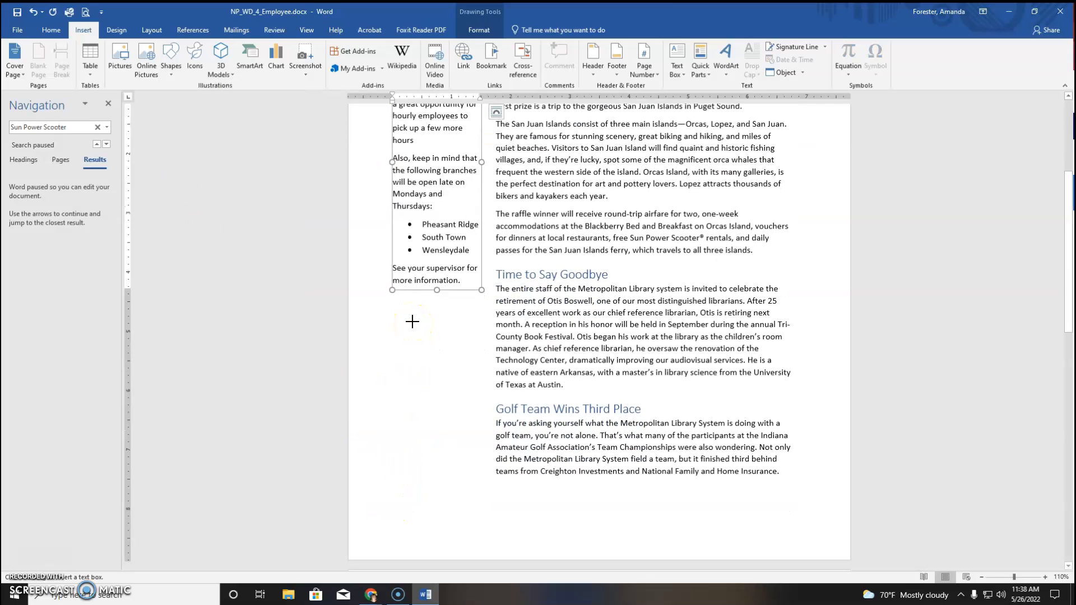
mouse_move(379, 310)
left_mouse_down()
mouse_move(452, 468)
mouse_move(480, 478)
left_mouse_up()
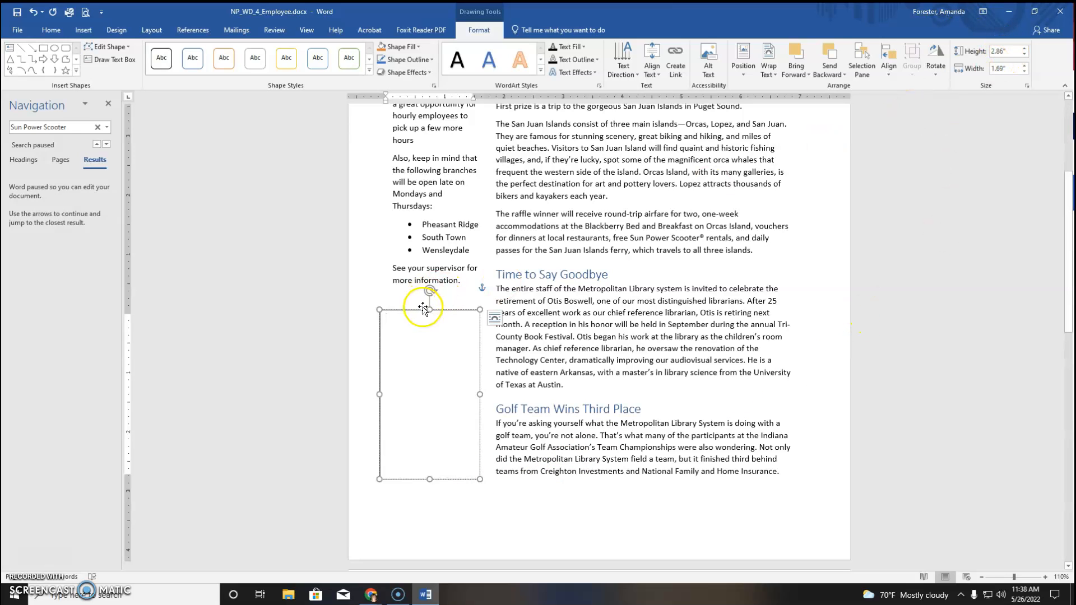
Set the new text box's height to 2.5" and its width to 1.5".
left_click(1006, 51)
type("2.5")
key("Return")
left_click(1006, 68)
type("1.5")
key("Return")
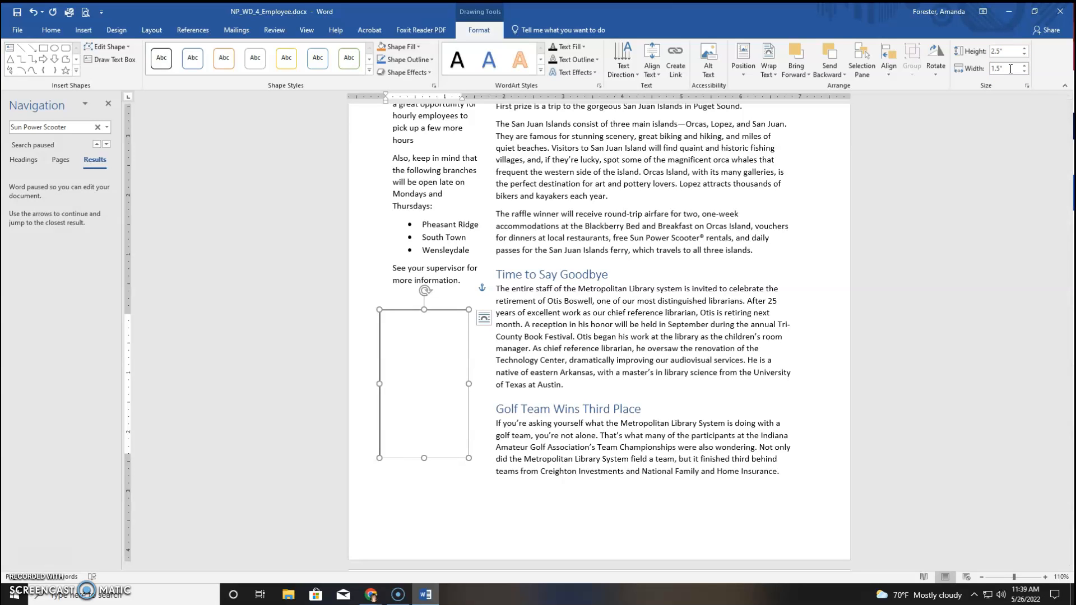
left_click(986, 125)
Apply In Front of Text wrapping to the new text box.
left_click(484, 318)
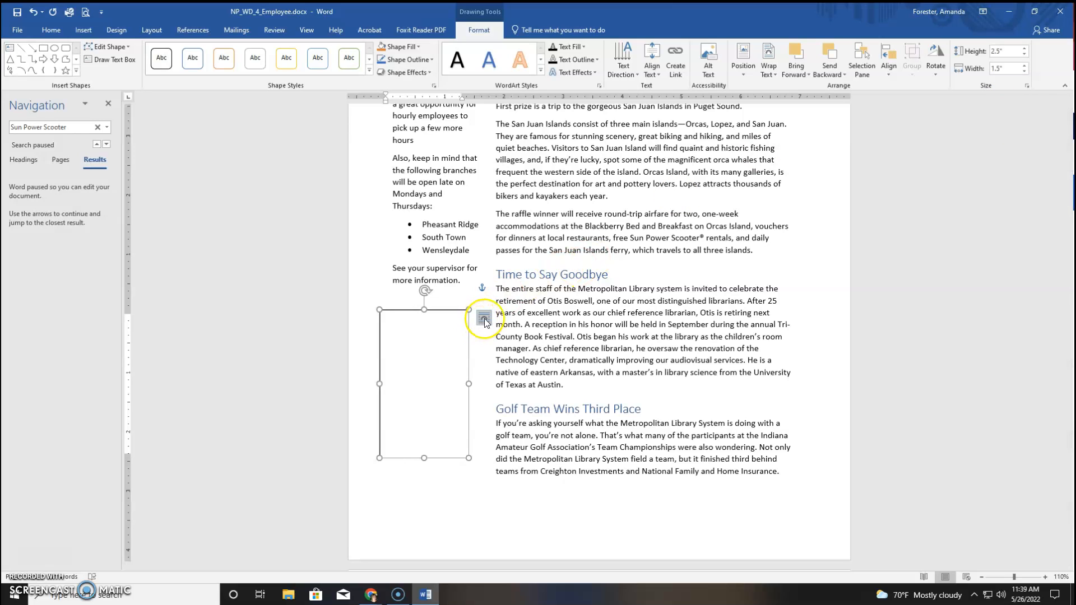
left_click(512, 406)
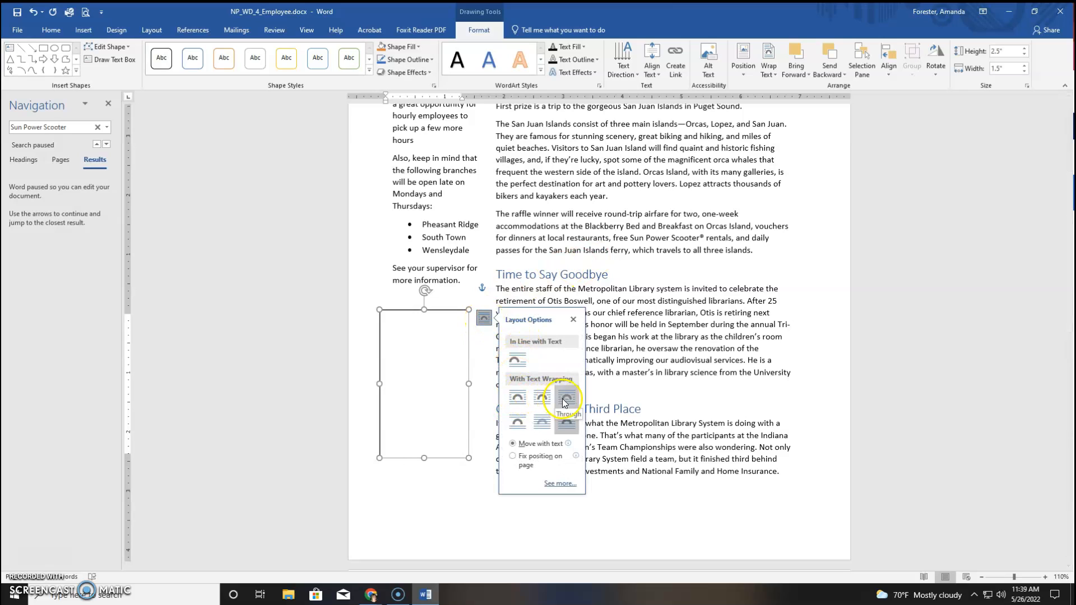
left_click(773, 69)
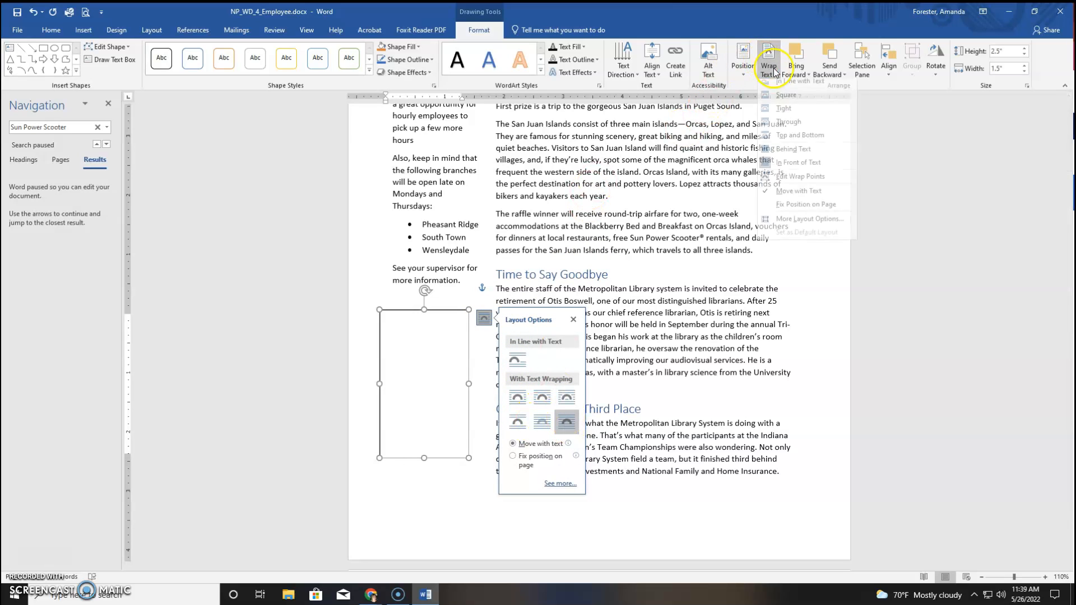
left_click(791, 165)
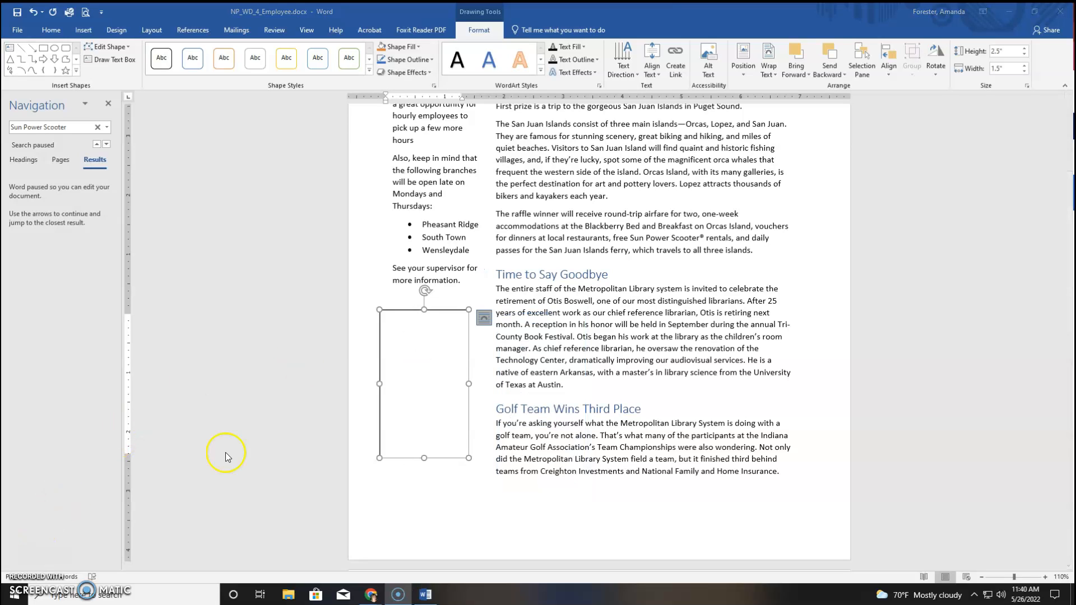
Search the document for "The entire staff of the".
left_click(429, 335)
left_click(24, 129)
left_click_drag(24, 130, 85, 129)
type("The entire staff of the")
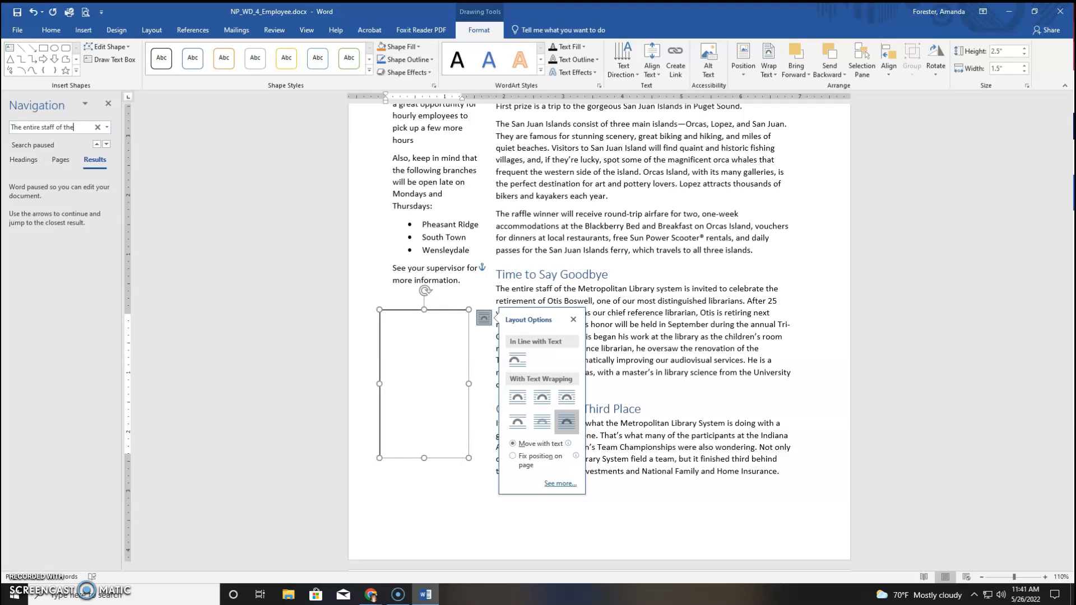
key("Return")
left_click(350, 229)
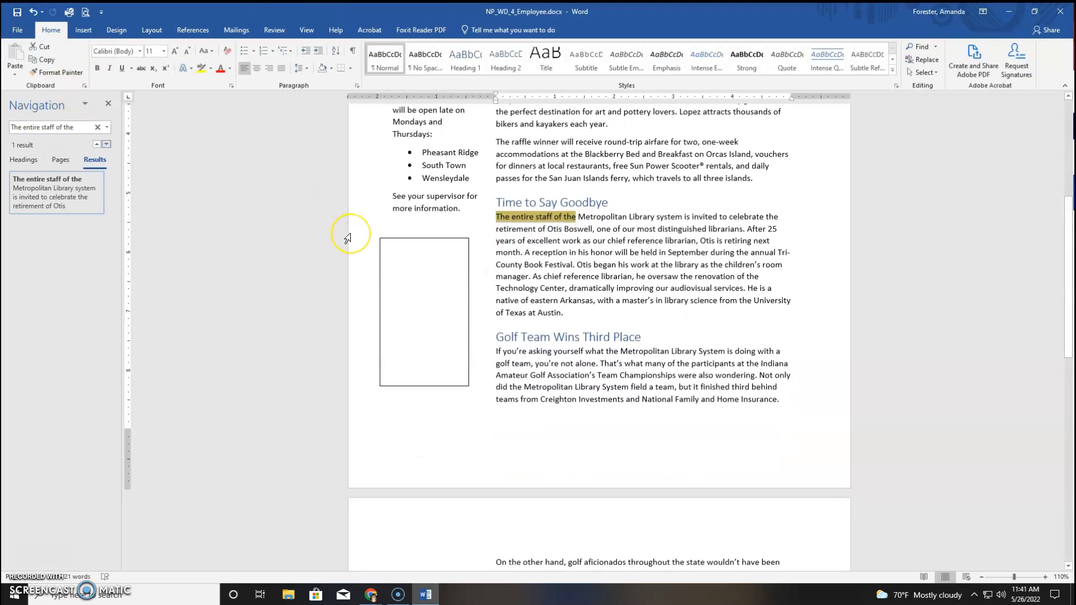
Copy the first sentence under the "Time to Say Goodbye" heading into the empty text box below the sidebar.
left_click(588, 213)
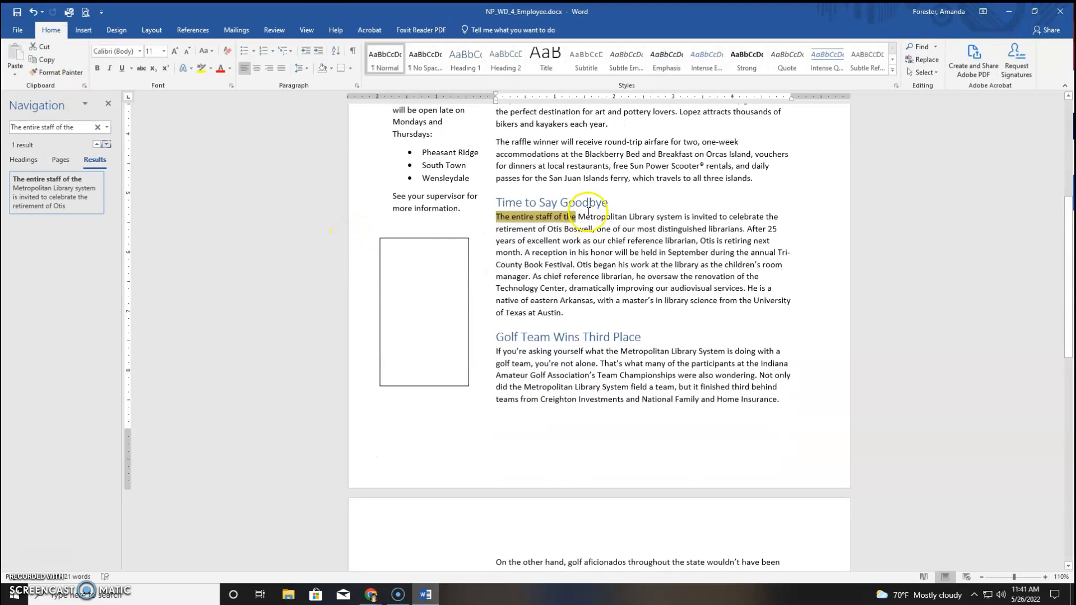
left_click(511, 231)
left_click_drag(494, 217, 745, 228)
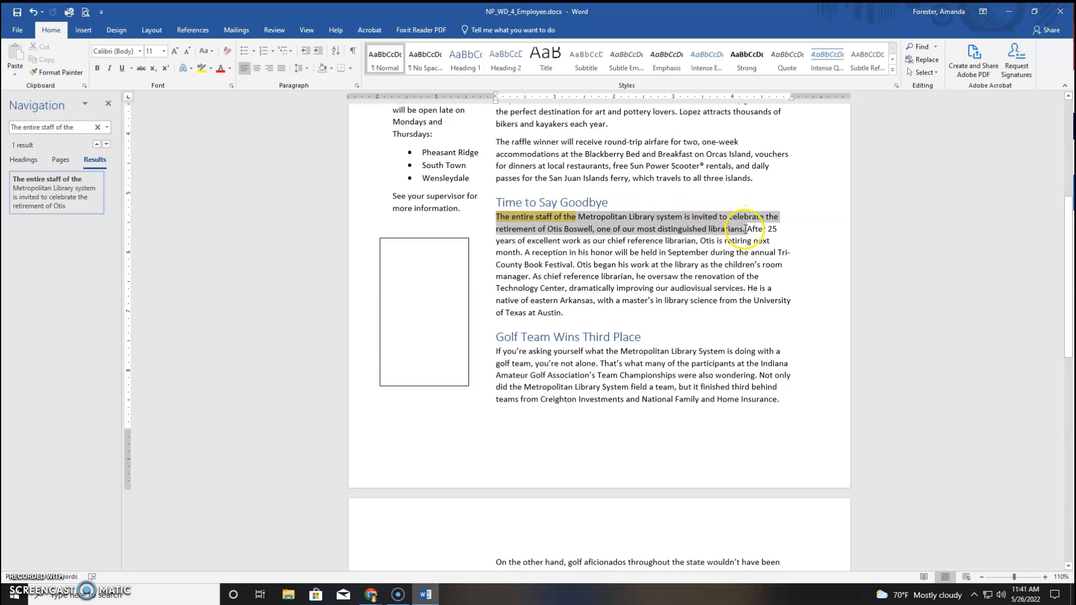
right_click(695, 223)
left_click(716, 245)
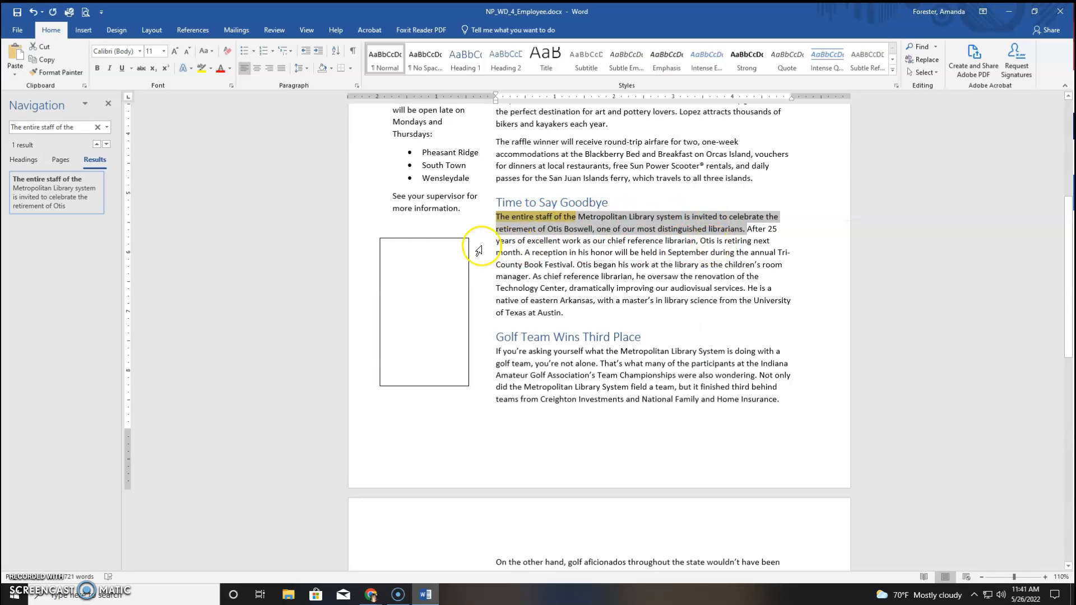
left_click(416, 248)
right_click(415, 250)
left_click(436, 299)
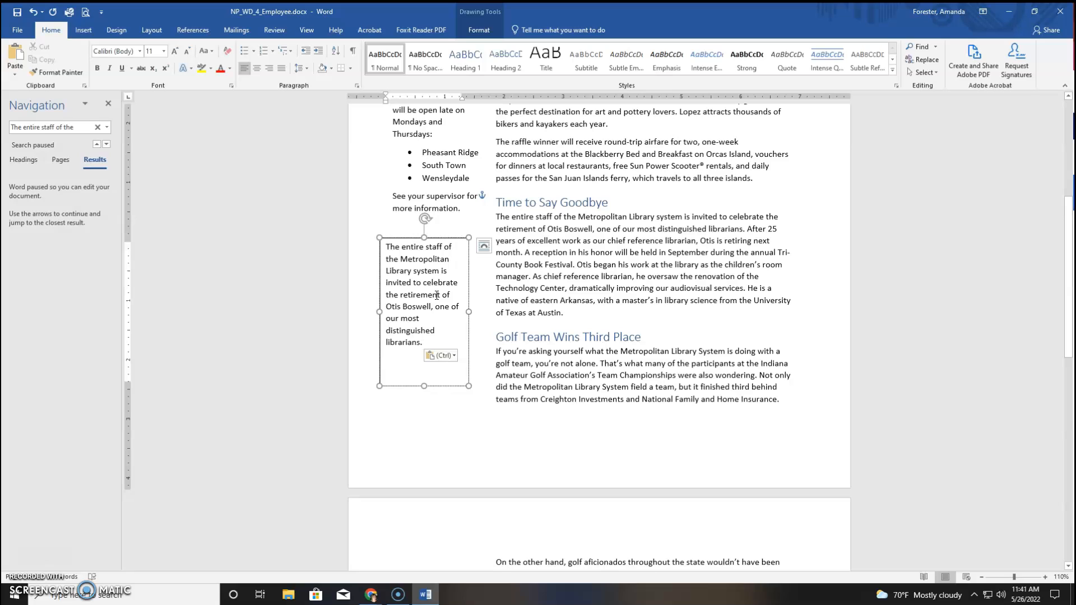
Enclose the pasted sentence in the text box in quotation marks.
left_click(386, 247)
type("\"")
key("ctrl+End")
type("\"")
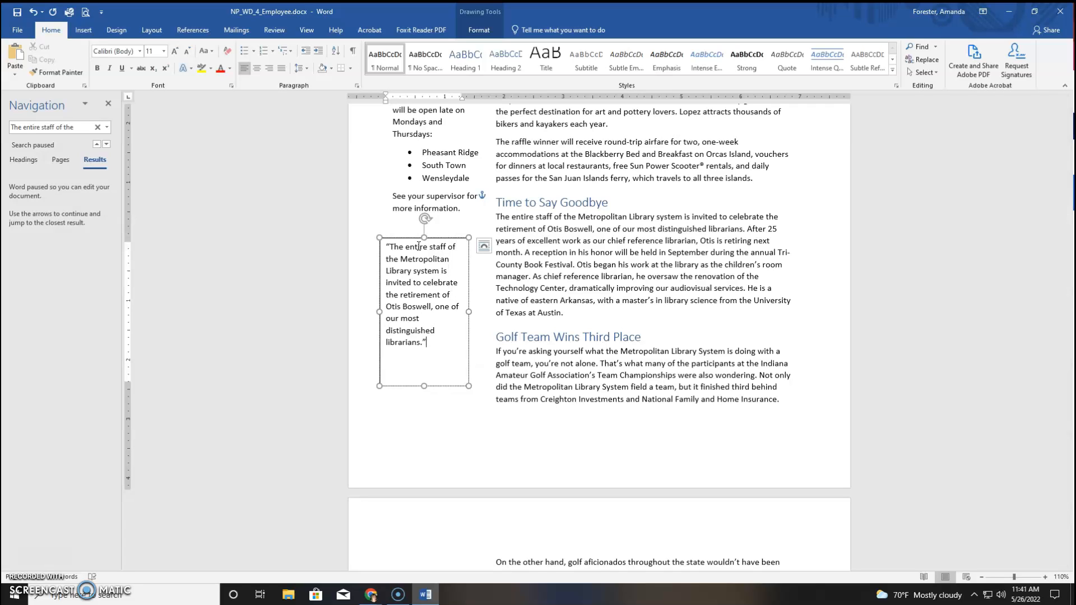